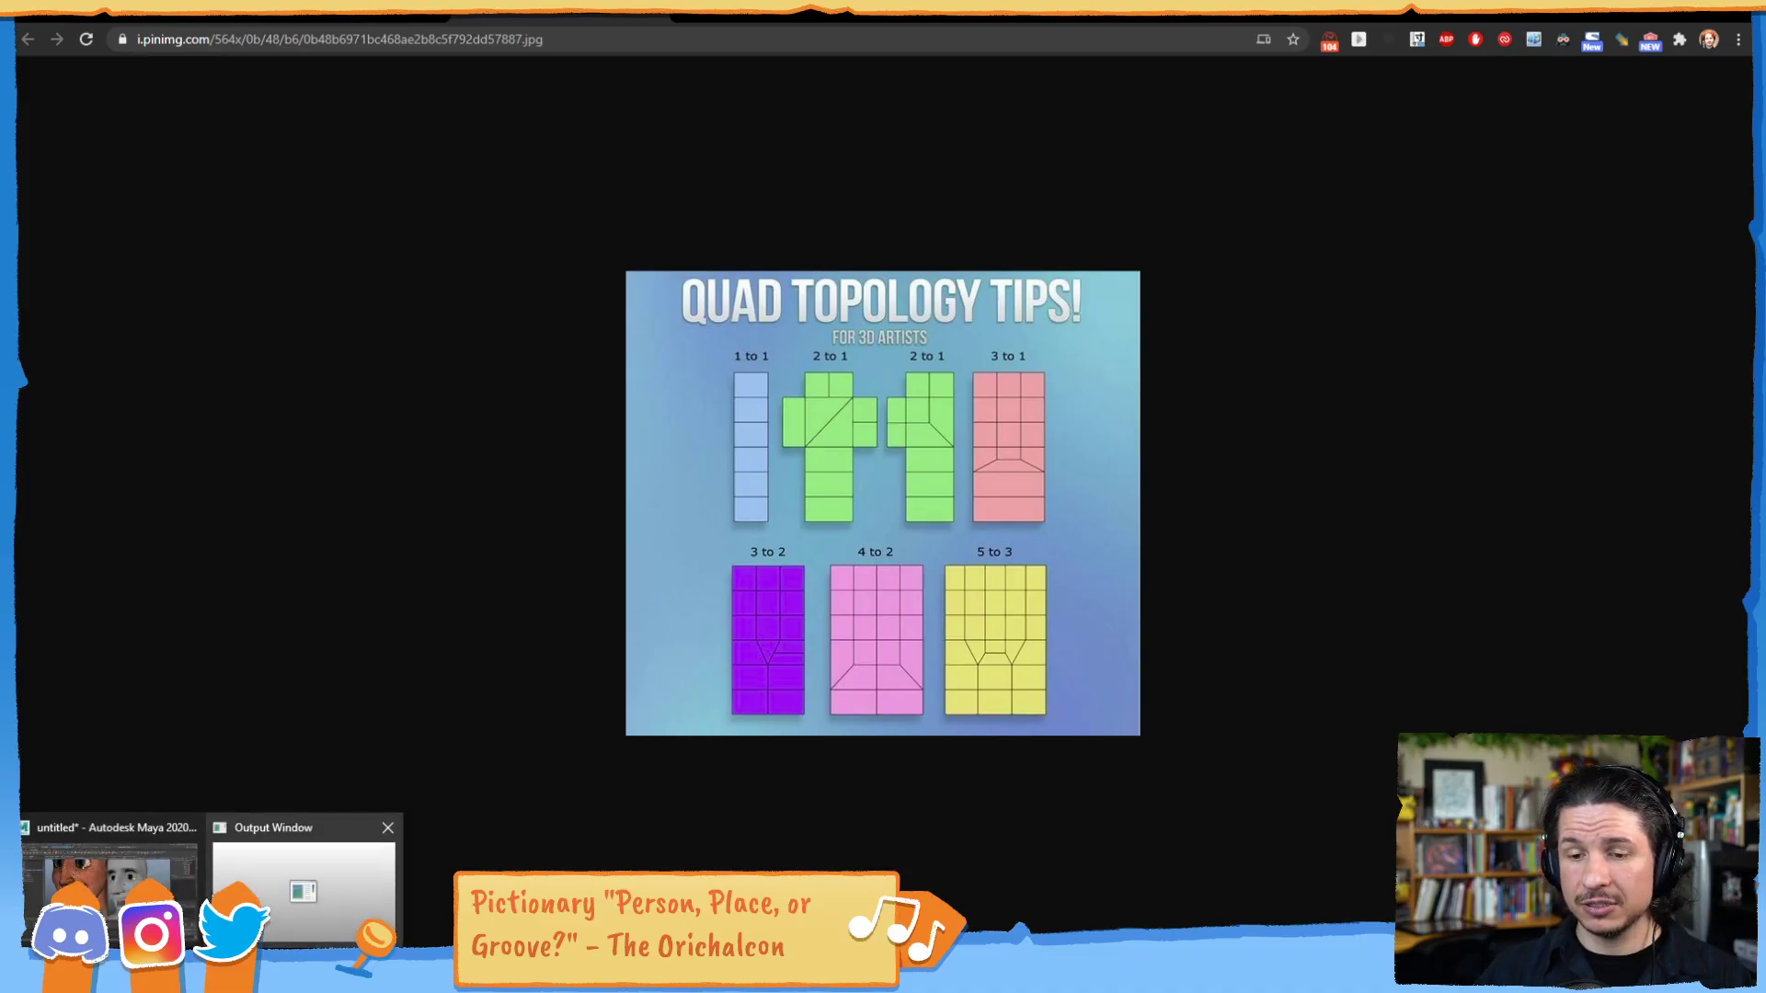
Switch to Maya and turn on Body Selectable for the character rig's main ground control
click(110, 873)
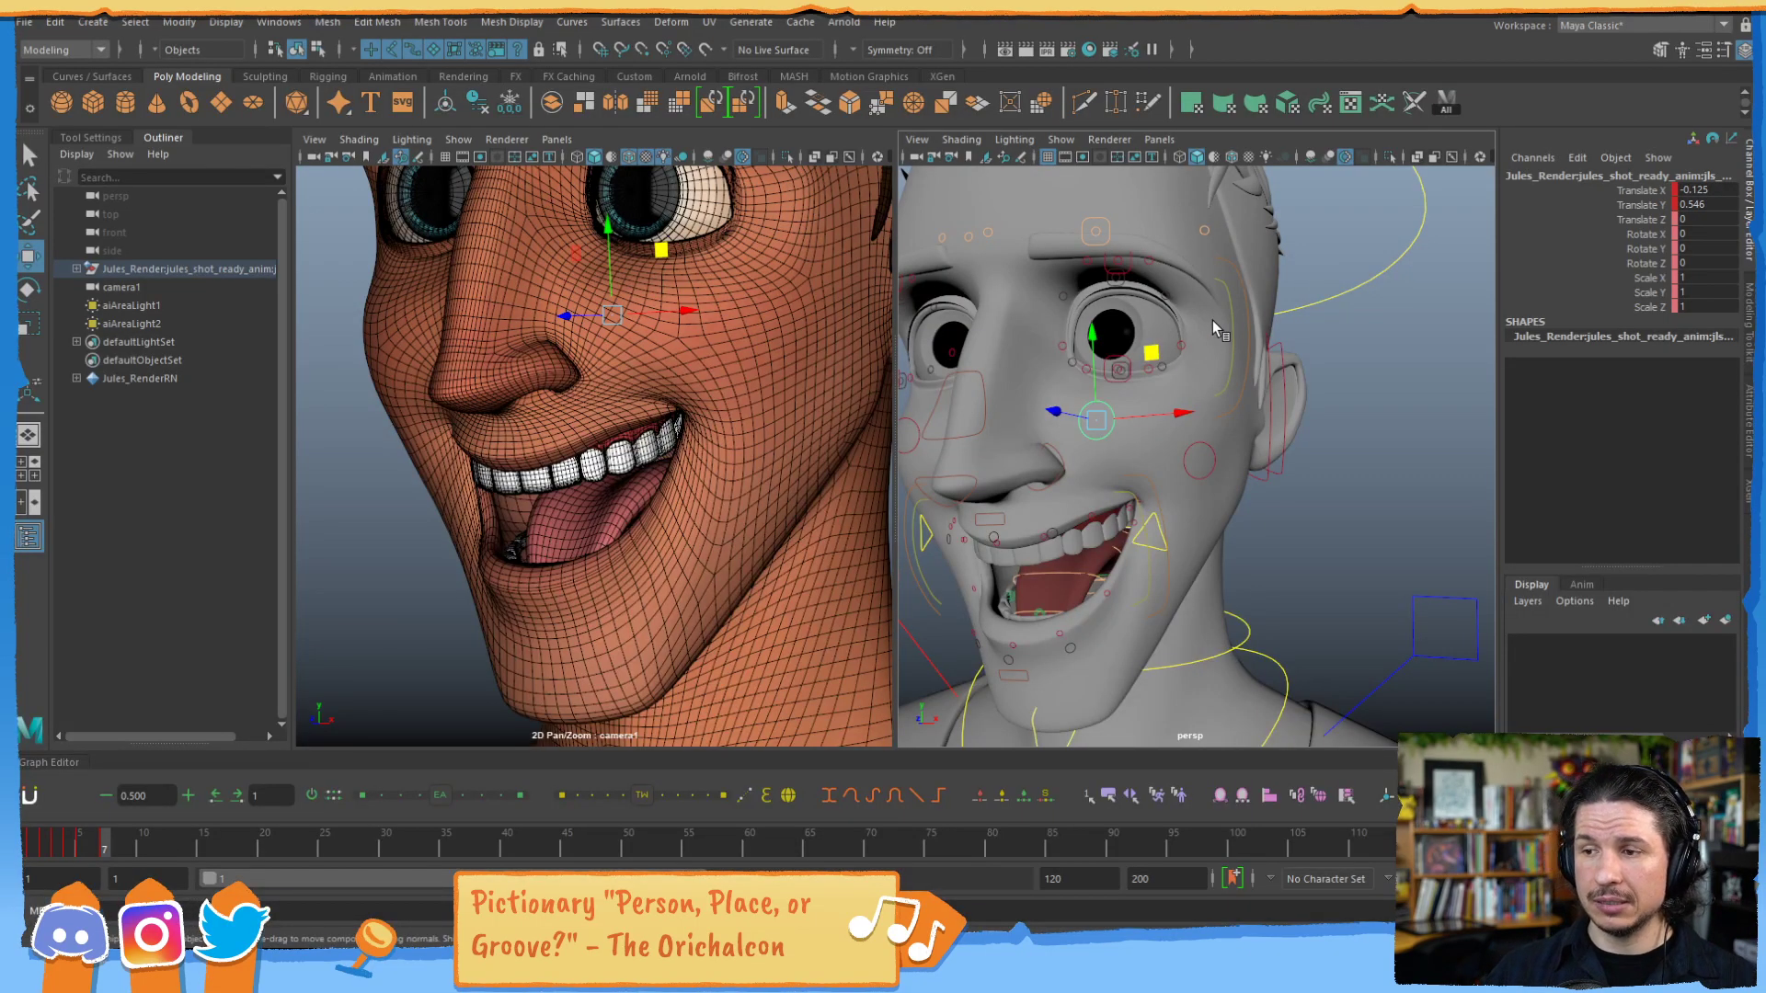
alt+right_drag(1315, 325, 1115, 311)
alt+drag(1115, 311, 1155, 366)
alt+middle_drag(1153, 366, 1237, 425)
alt+drag(1238, 425, 1164, 409)
mouse_move(1164, 409)
alt+right_down()
mouse_move(1293, 405)
mouse_move(1141, 386)
alt+right_up()
click(1290, 393)
alt+drag(1140, 386, 1435, 593)
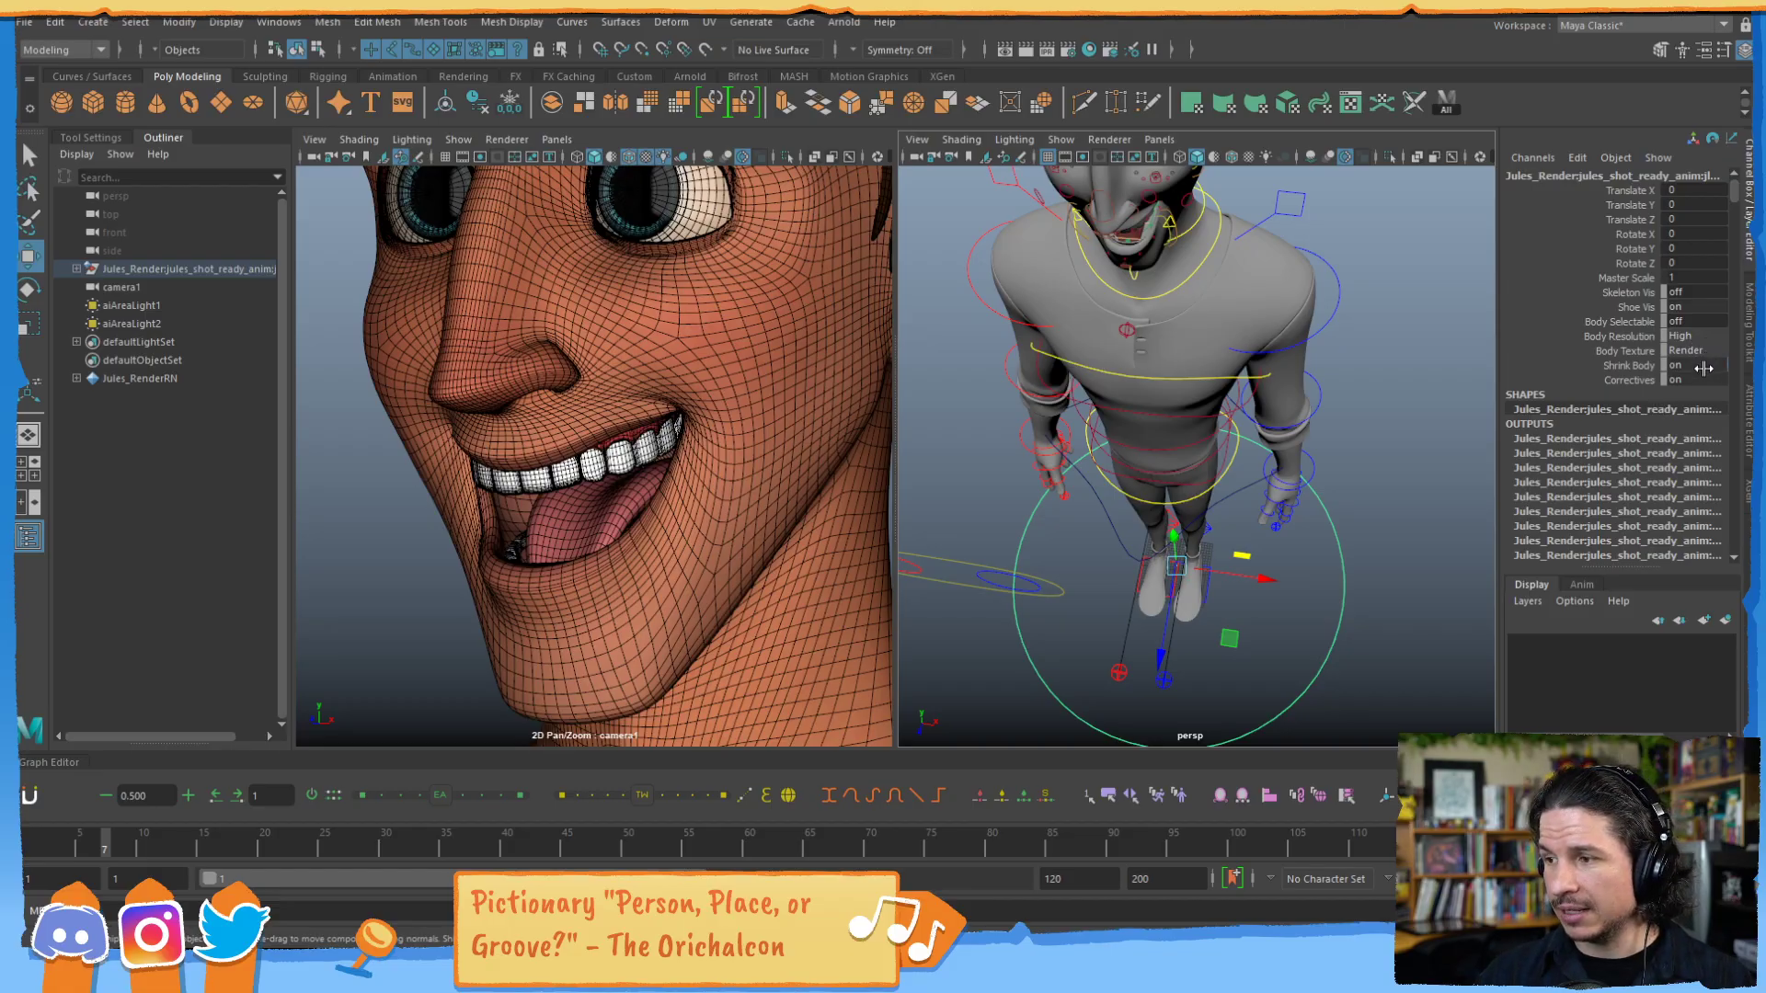
double_click(1694, 320)
text(1)
key(Return)
click(1367, 359)
Make the character's render body mesh the live surface
alt+drag(1199, 410, 1173, 285)
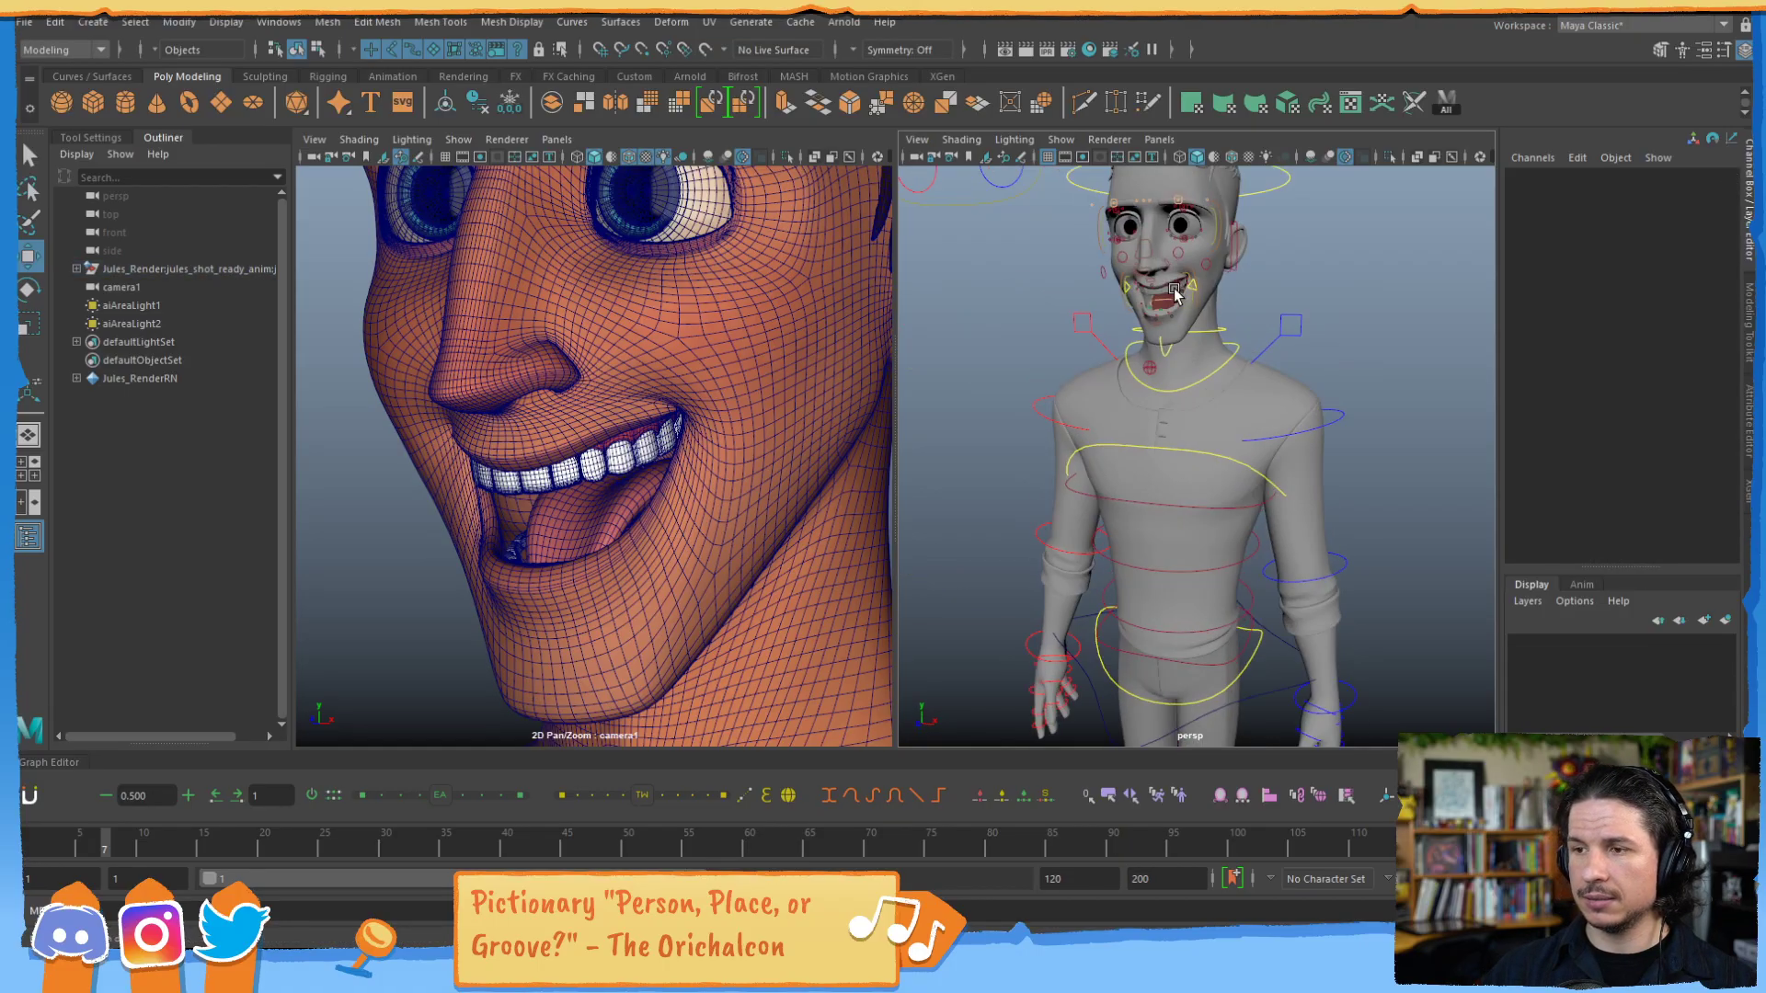
alt+middle_drag(1172, 285, 1179, 441)
alt+right_drag(1178, 441, 1447, 417)
alt+drag(1196, 387, 1187, 492)
alt+right_drag(1186, 492, 1307, 479)
alt+drag(1306, 478, 1228, 395)
alt+middle_drag(1228, 395, 1275, 458)
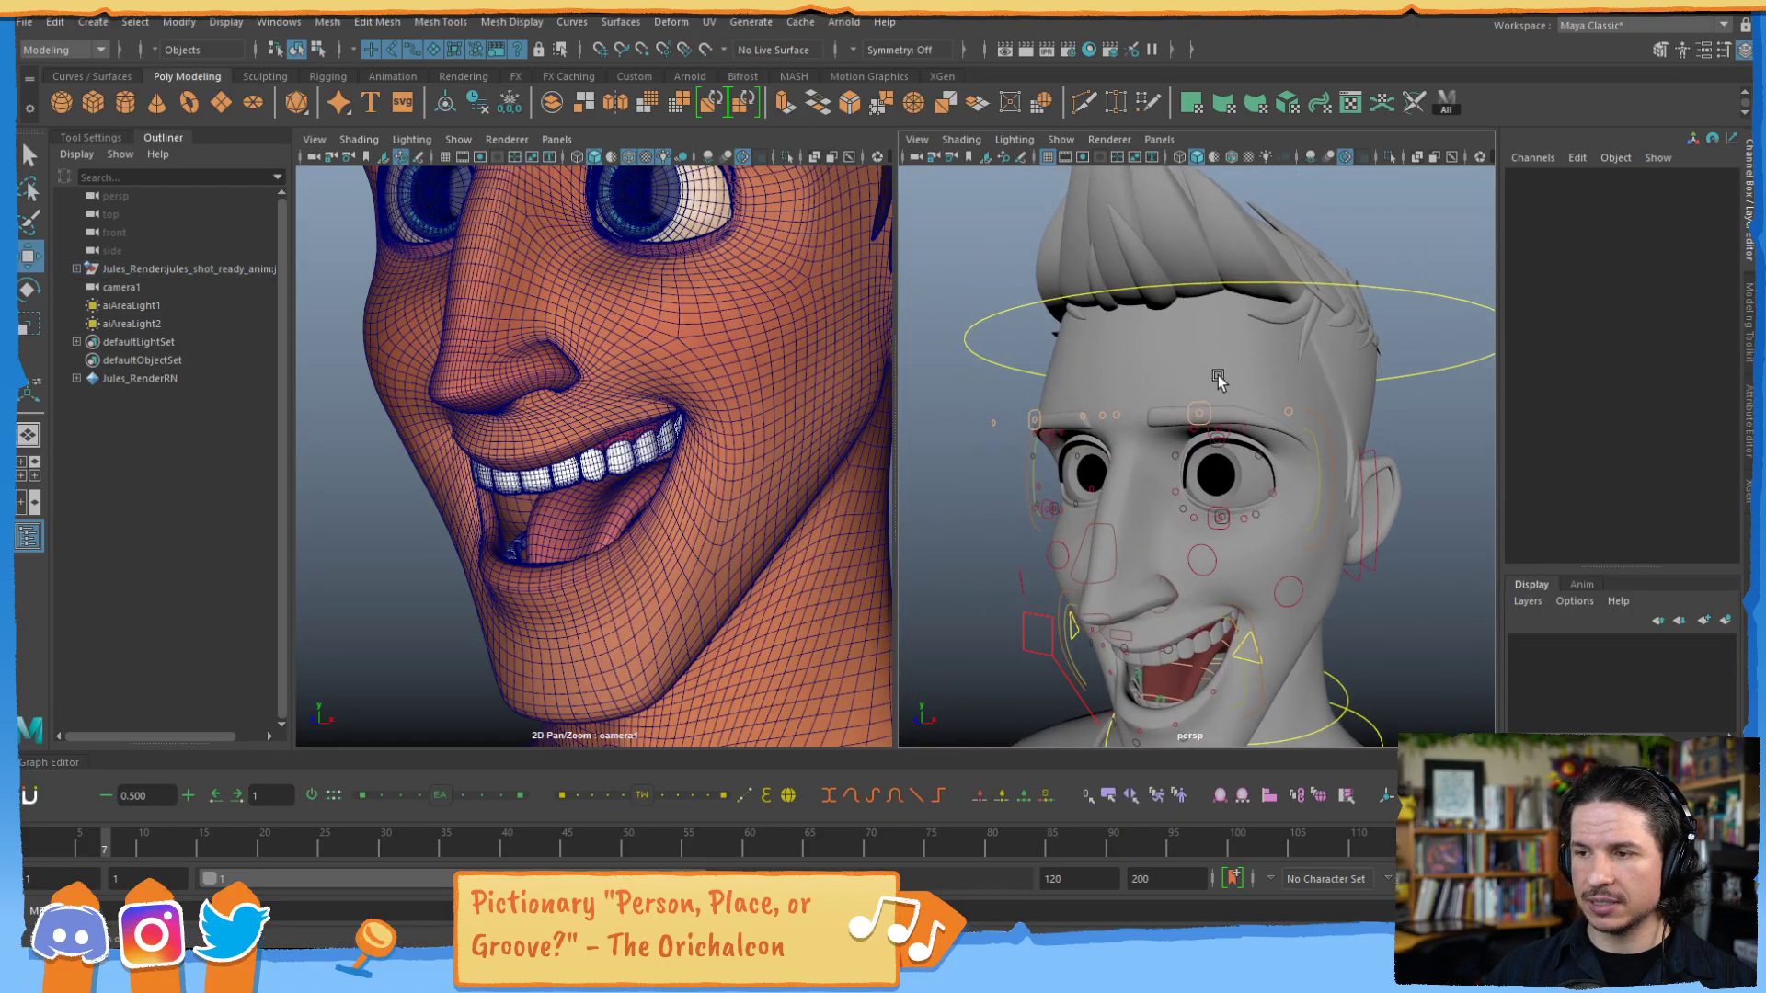
click(1220, 387)
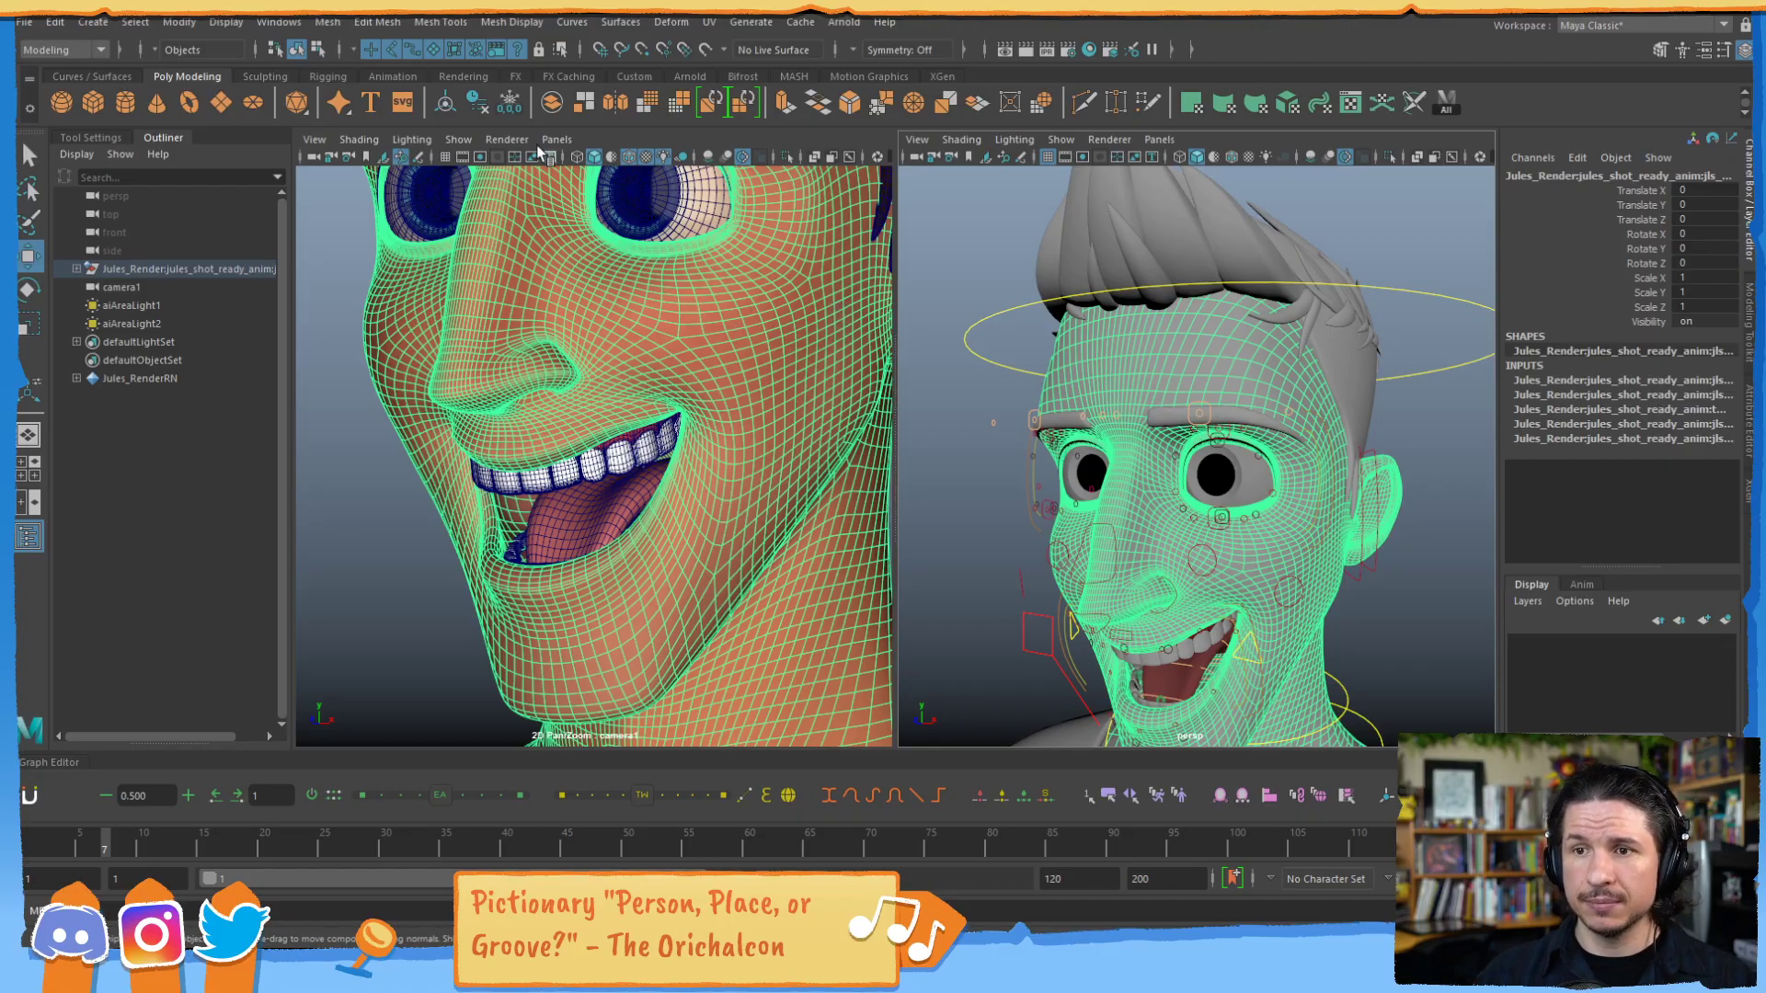
click(706, 49)
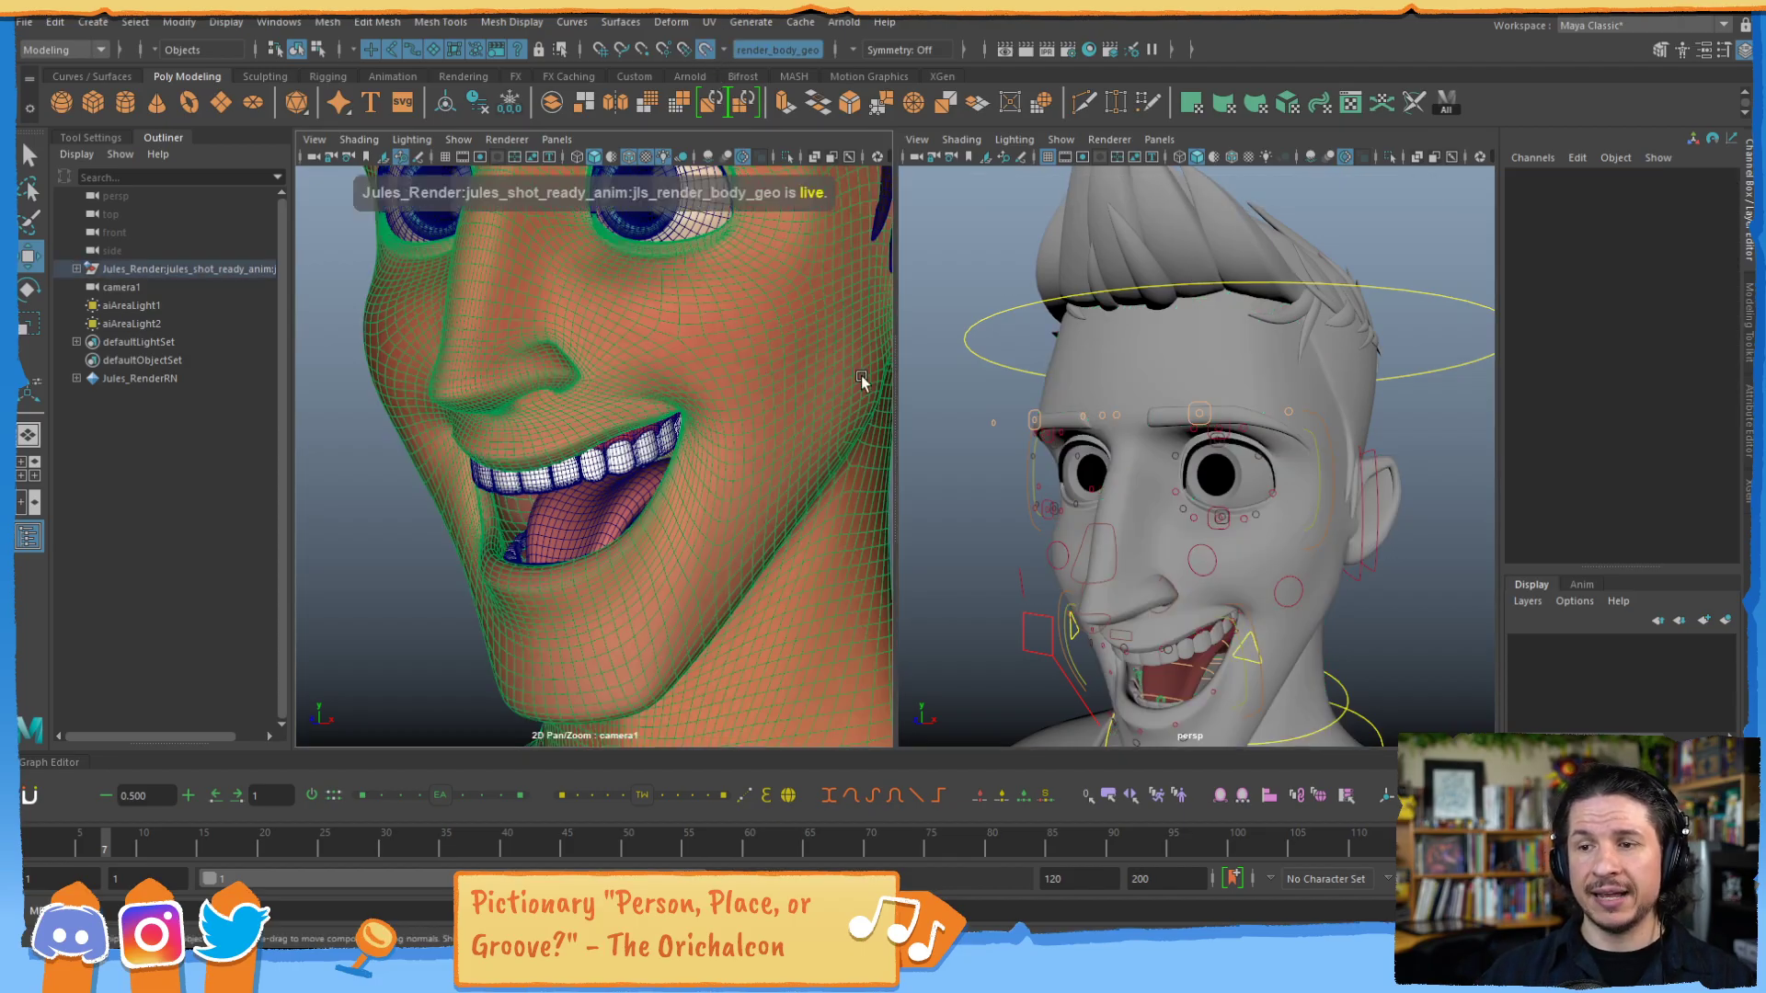
click(1419, 517)
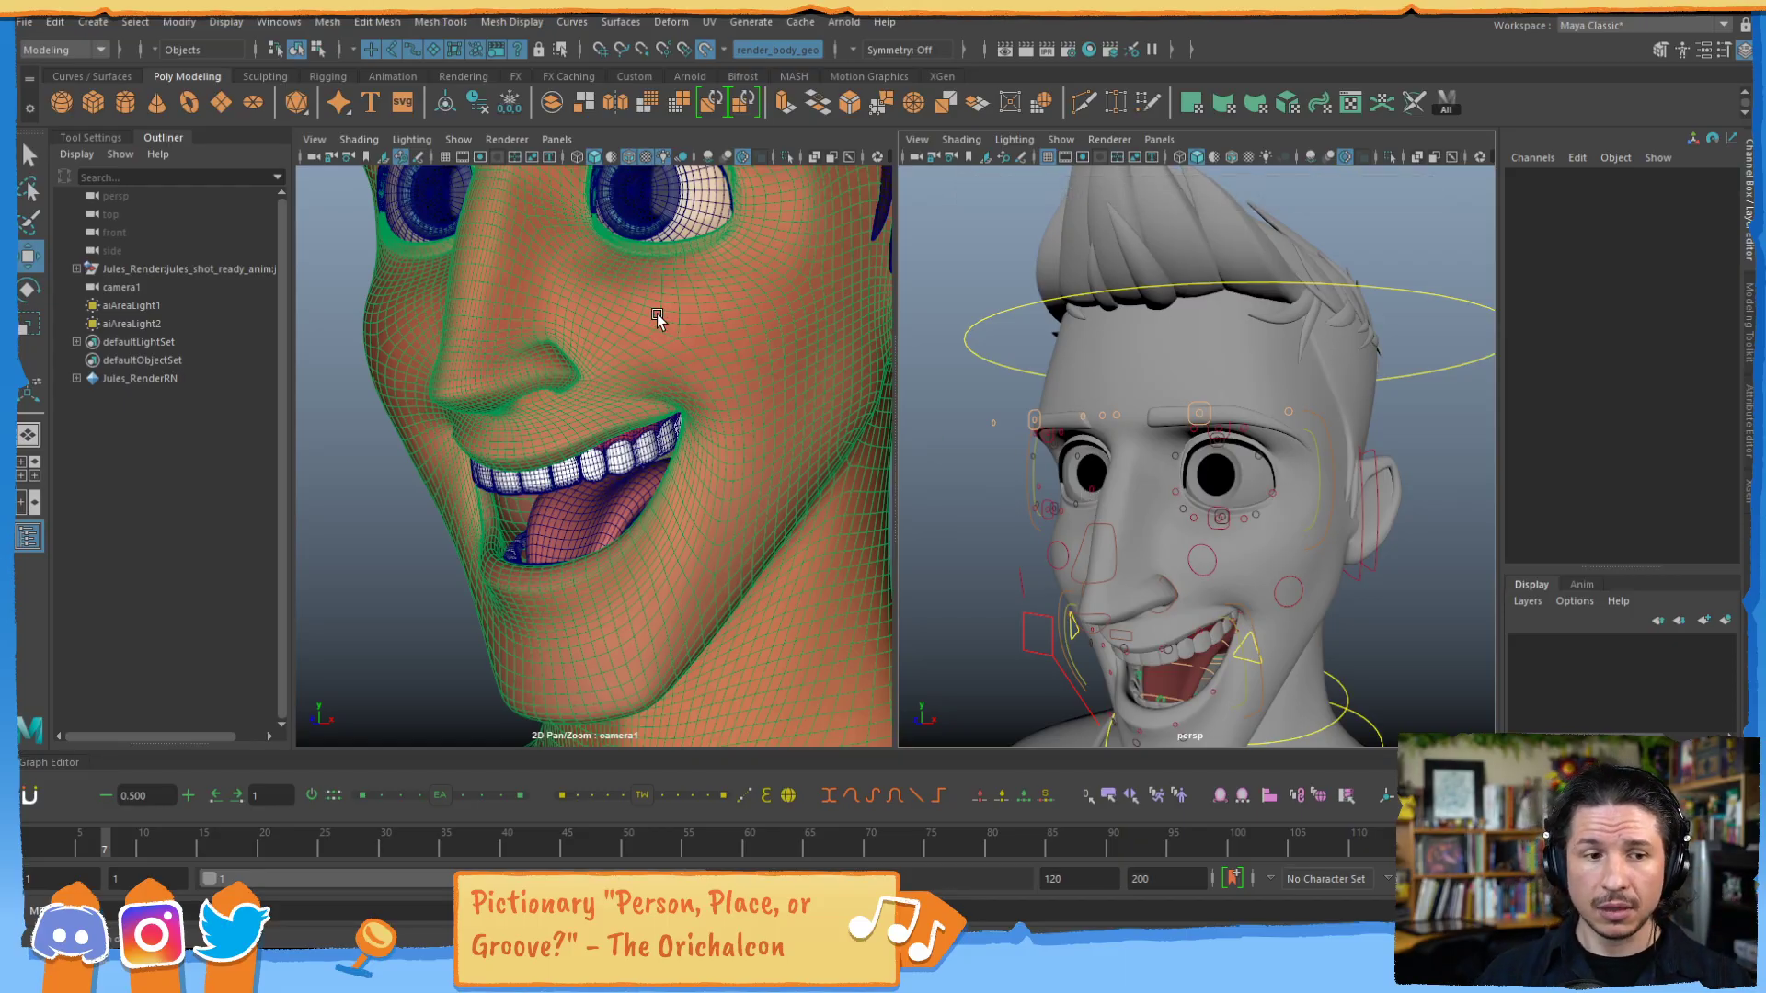
With Quad Draw, place points along the side of the nose bridge and fill them into a strip of three quads
click(456, 24)
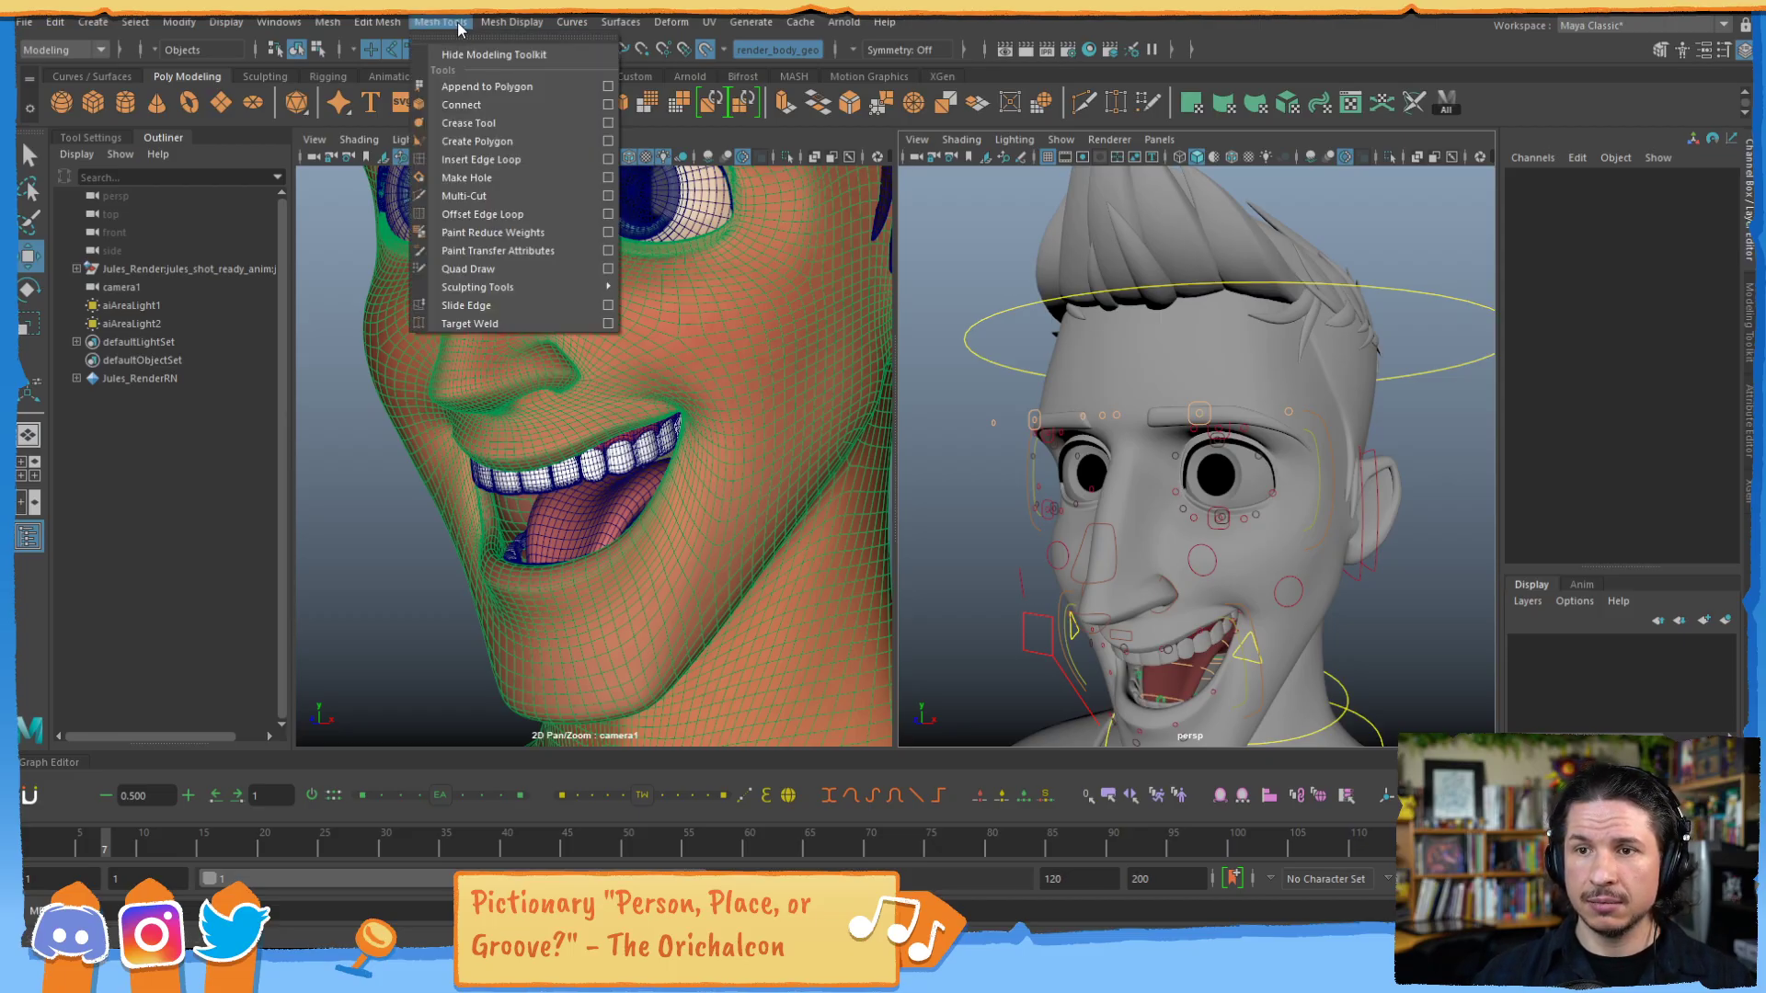
click(487, 269)
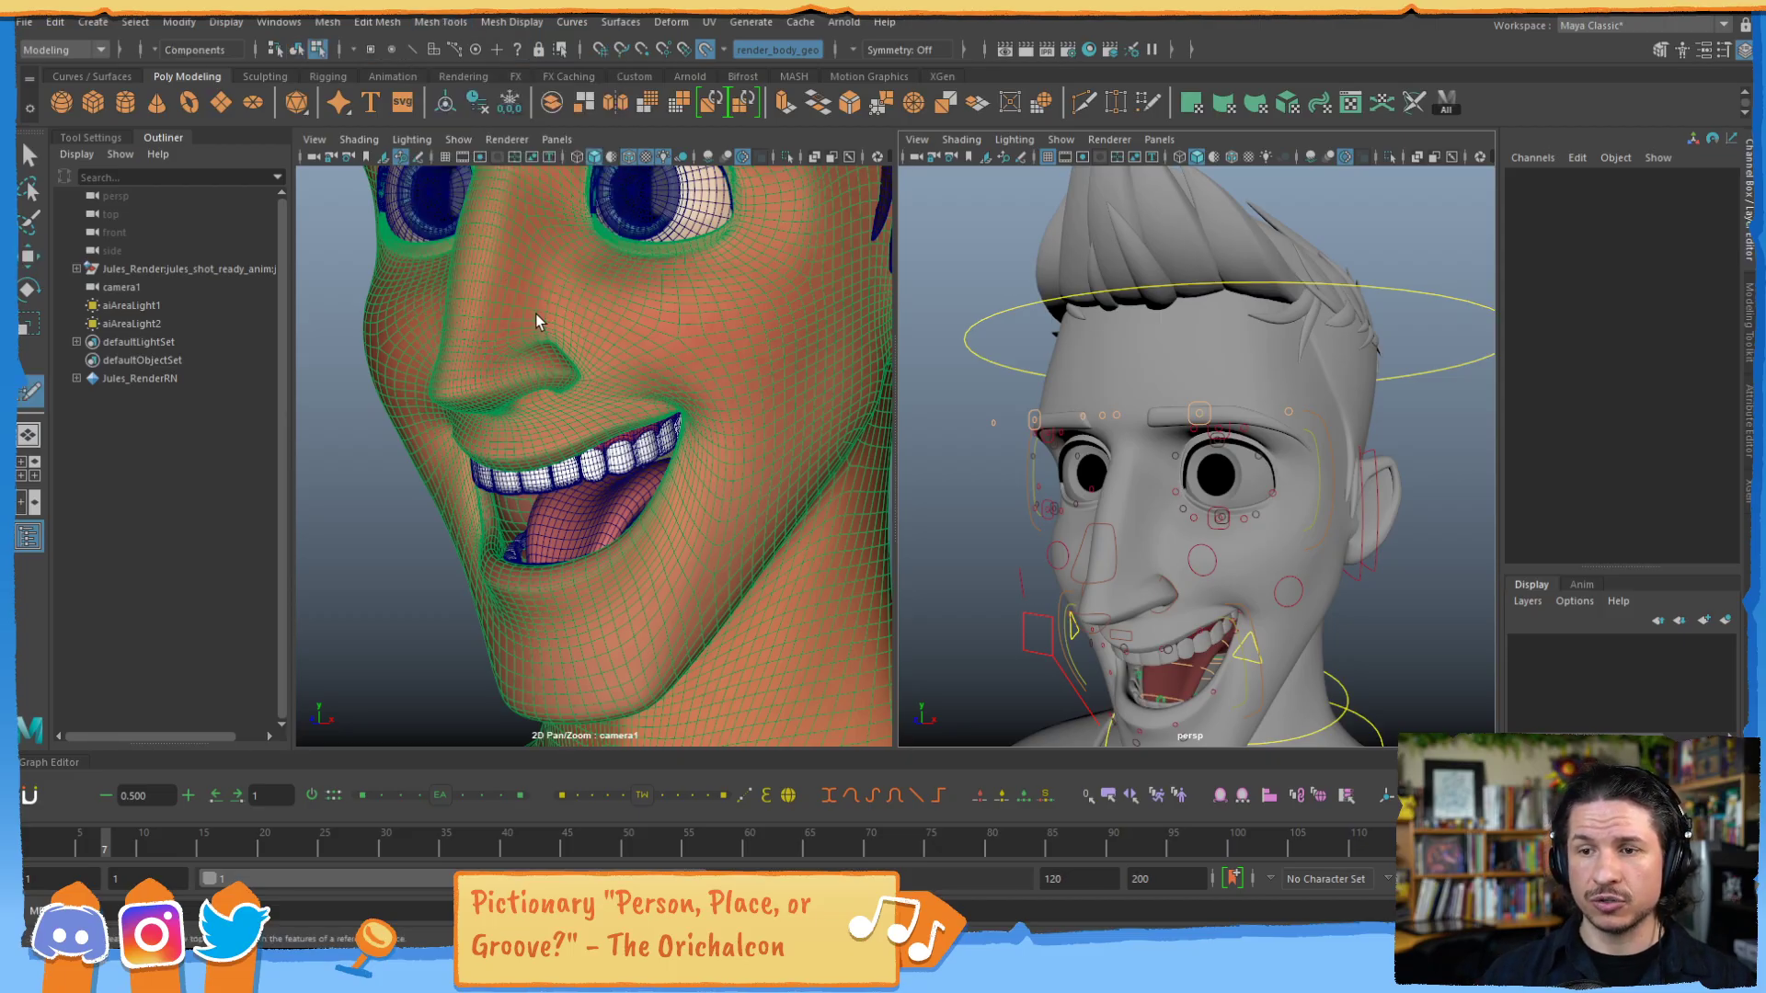
alt+drag(1099, 428, 1170, 452)
alt+right_drag(1170, 452, 1242, 478)
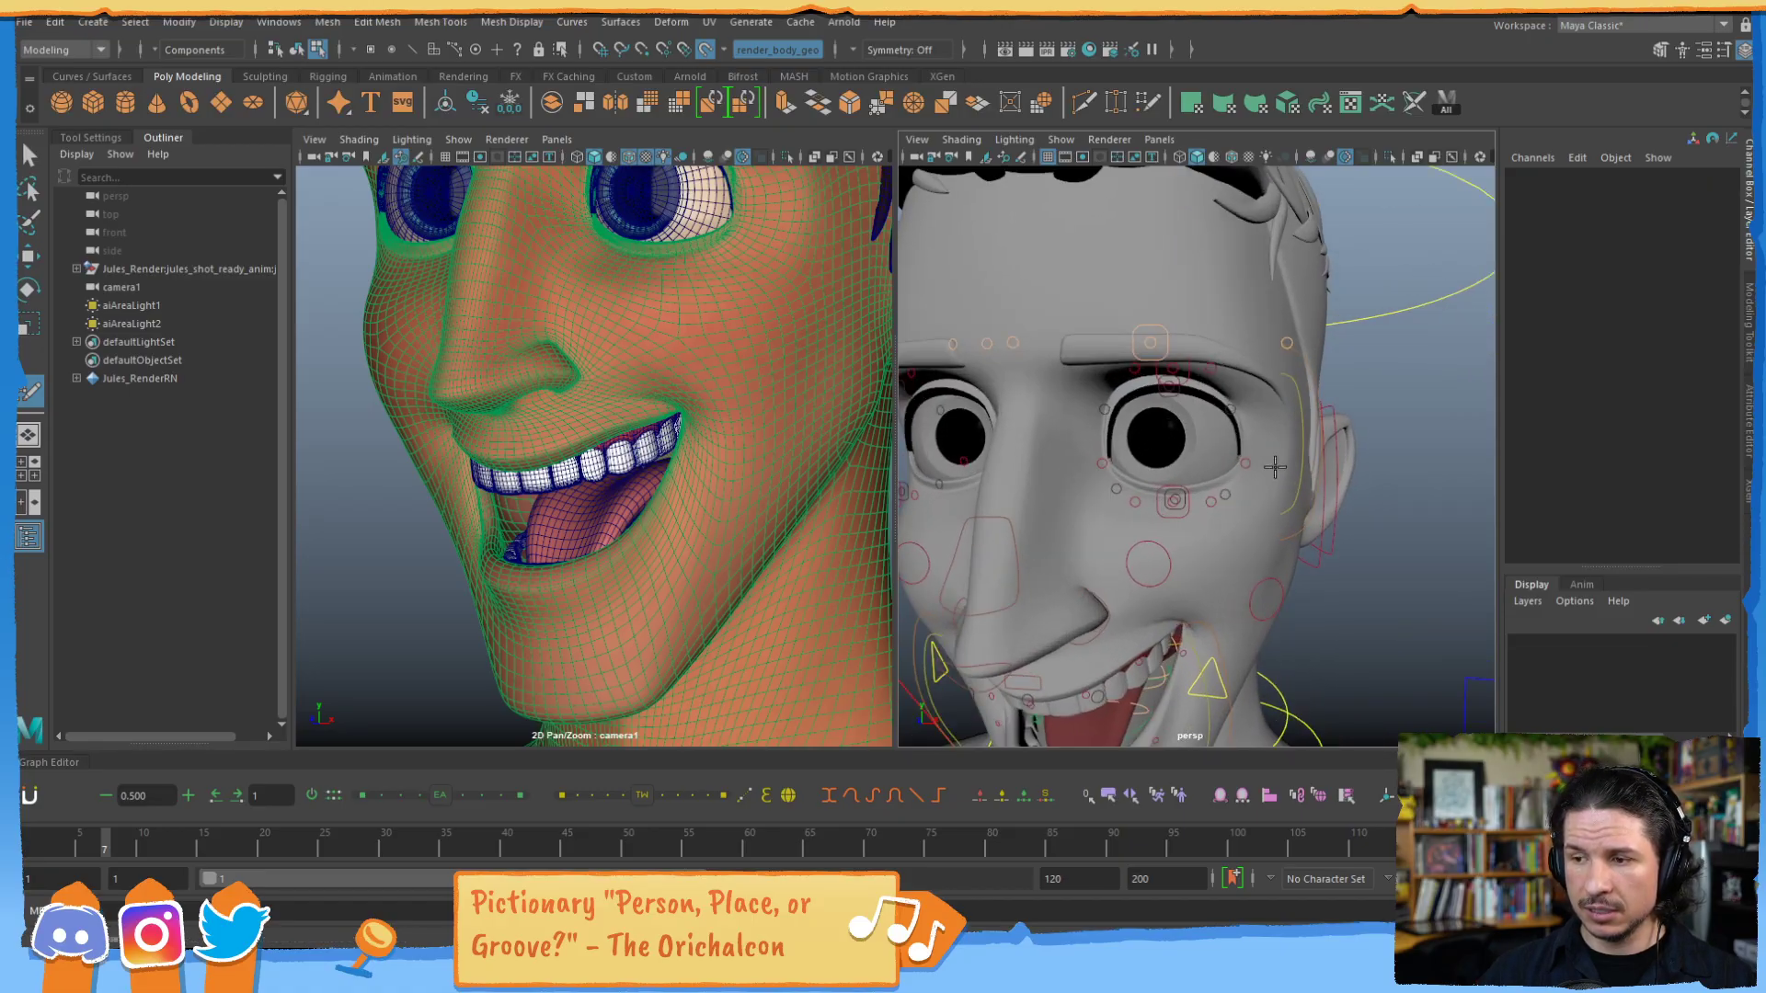
alt+middle_drag(1241, 478, 1306, 430)
alt+right_drag(1306, 431, 1339, 451)
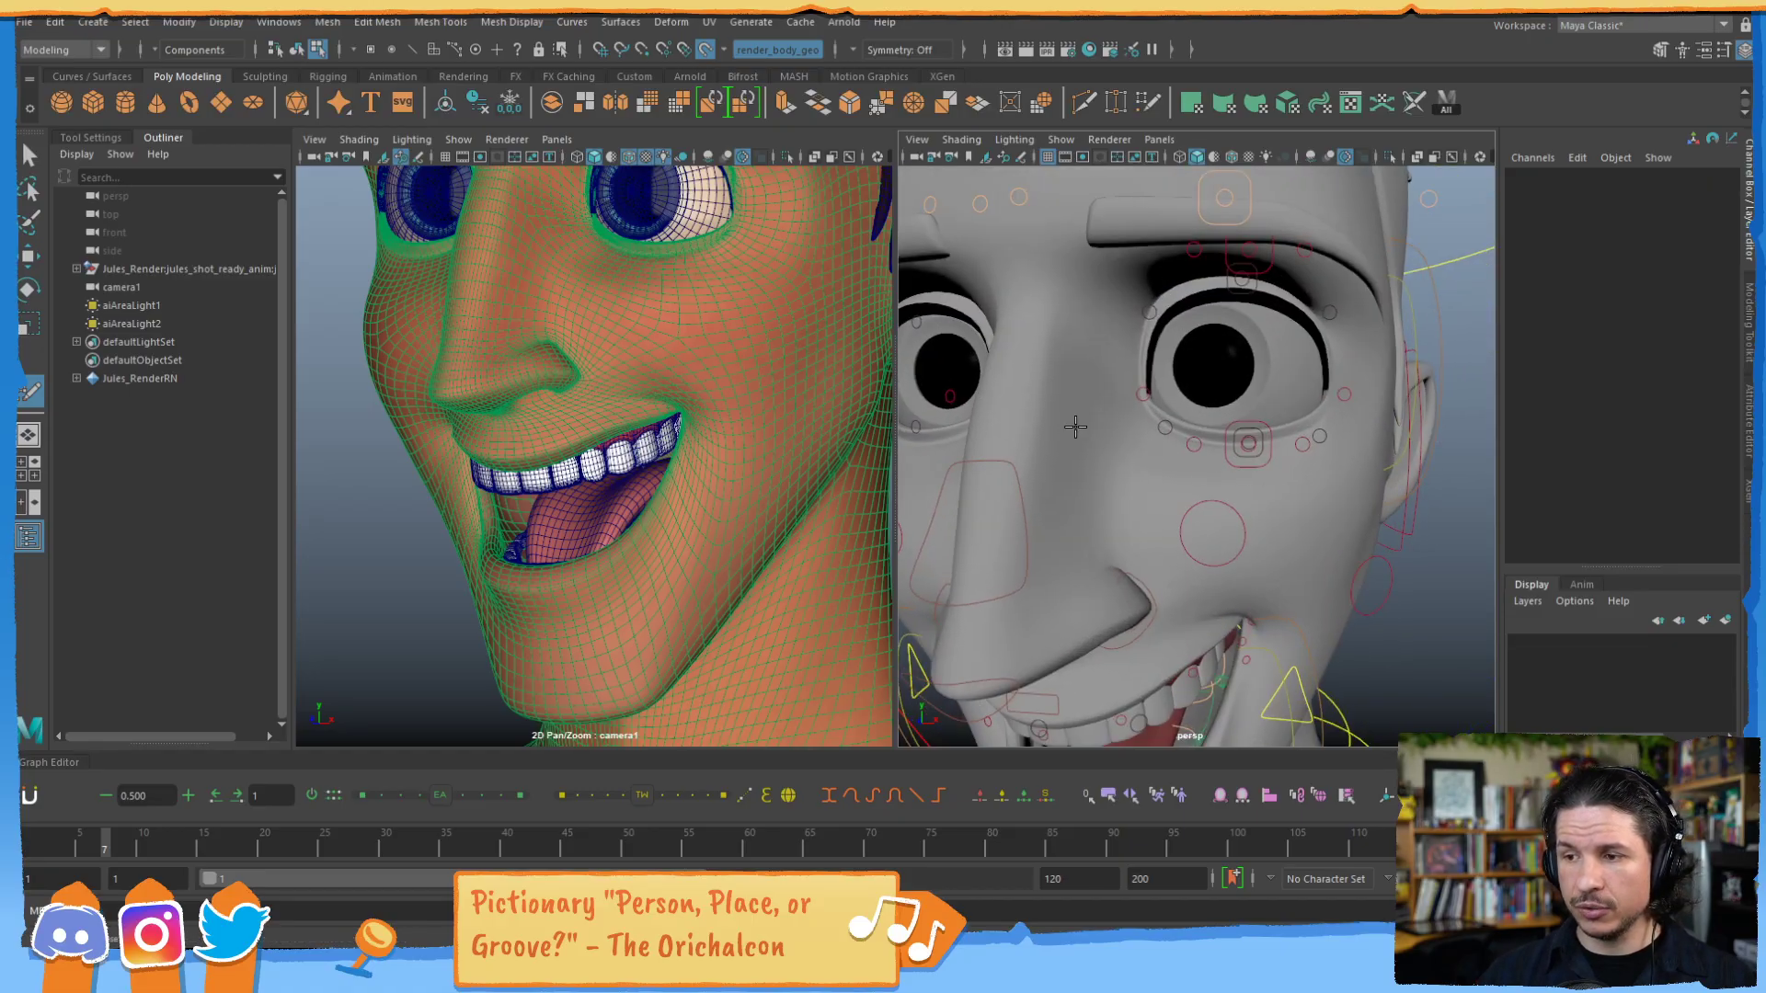
click(1043, 420)
click(1030, 505)
click(1054, 359)
click(1074, 296)
click(1129, 353)
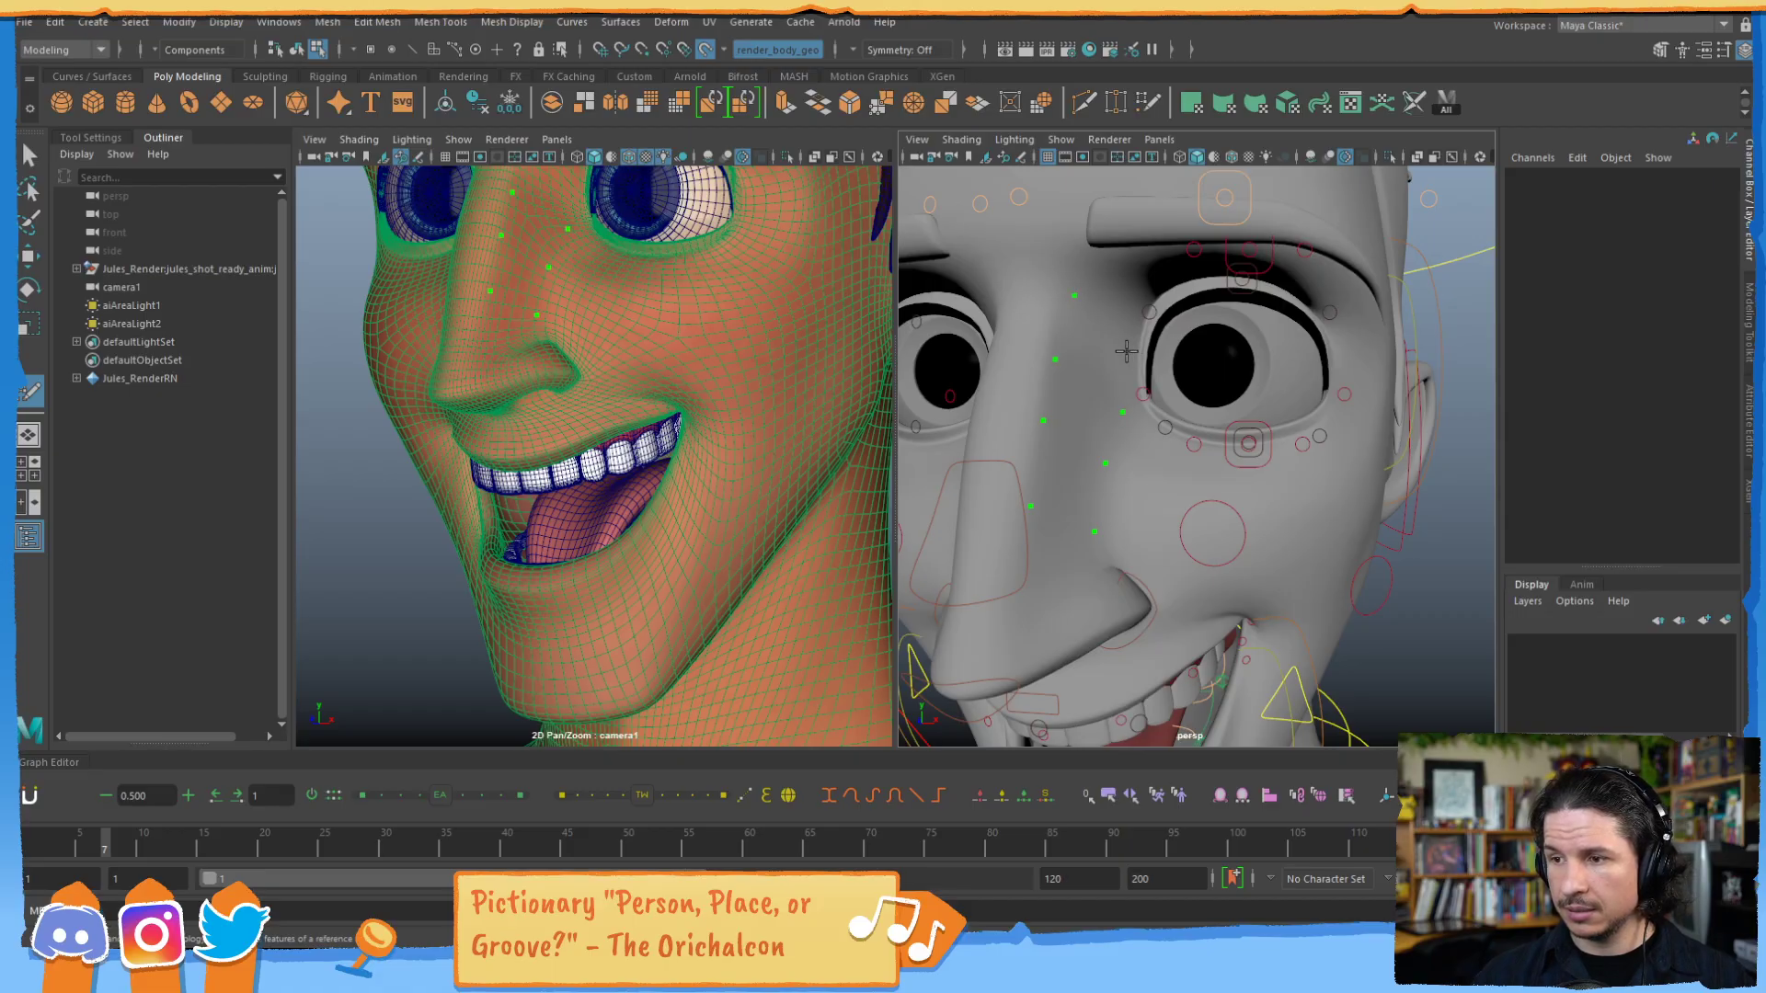
shift+click(1093, 381)
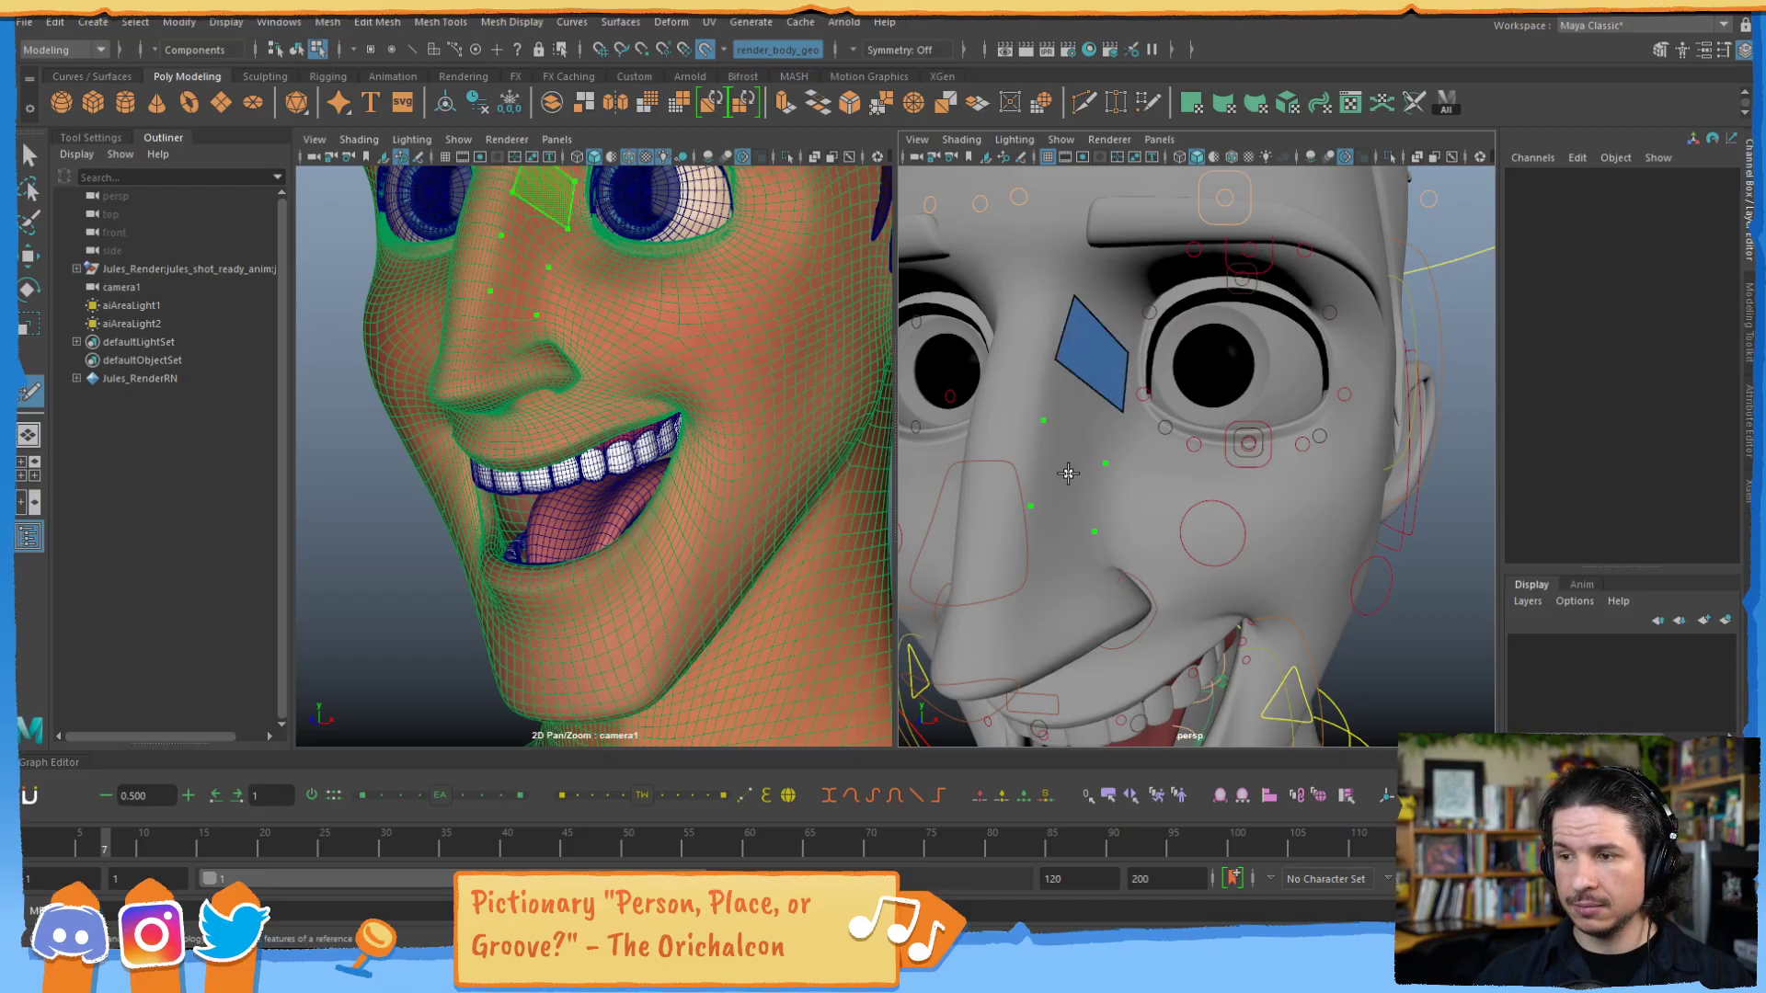
shift+click(1069, 469)
ctrl+click(1106, 432)
mouse_move(1100, 383)
alt+mouse_down()
mouse_move(1119, 394)
mouse_move(1027, 309)
mouse_move(1113, 371)
alt+mouse_up()
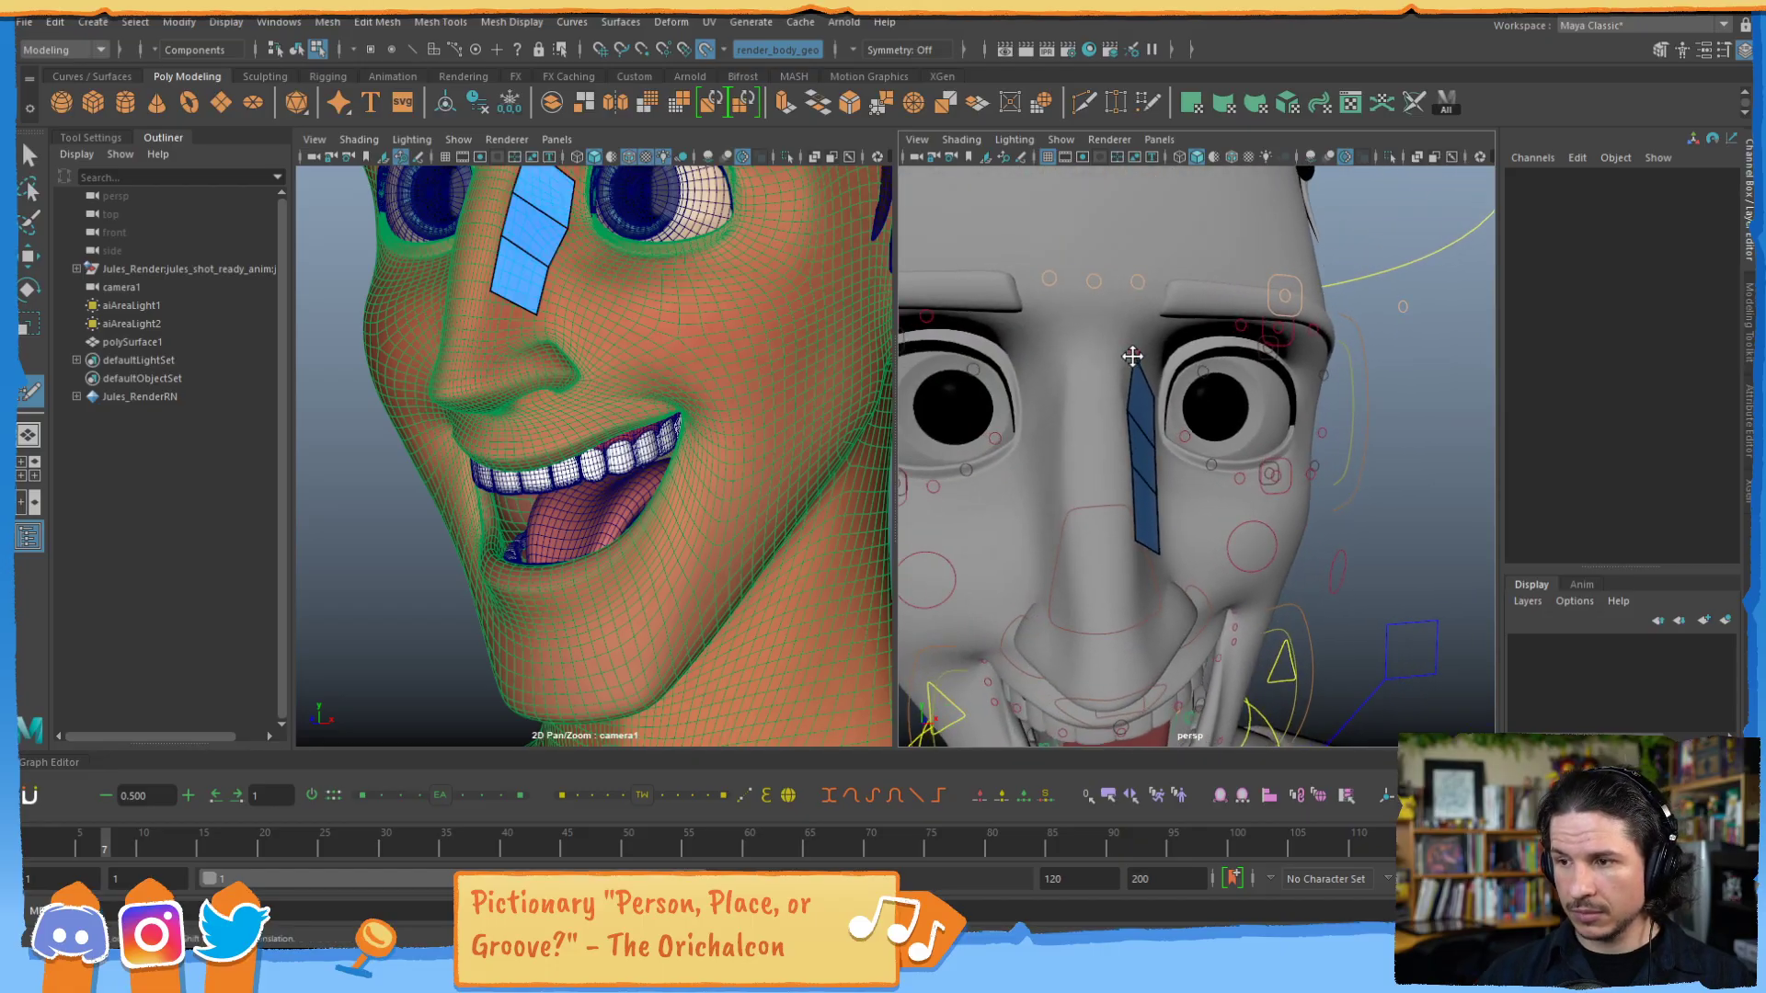
Place a second line of points along the top of the nose bridge and fill three quads joining the existing strip
click(1087, 356)
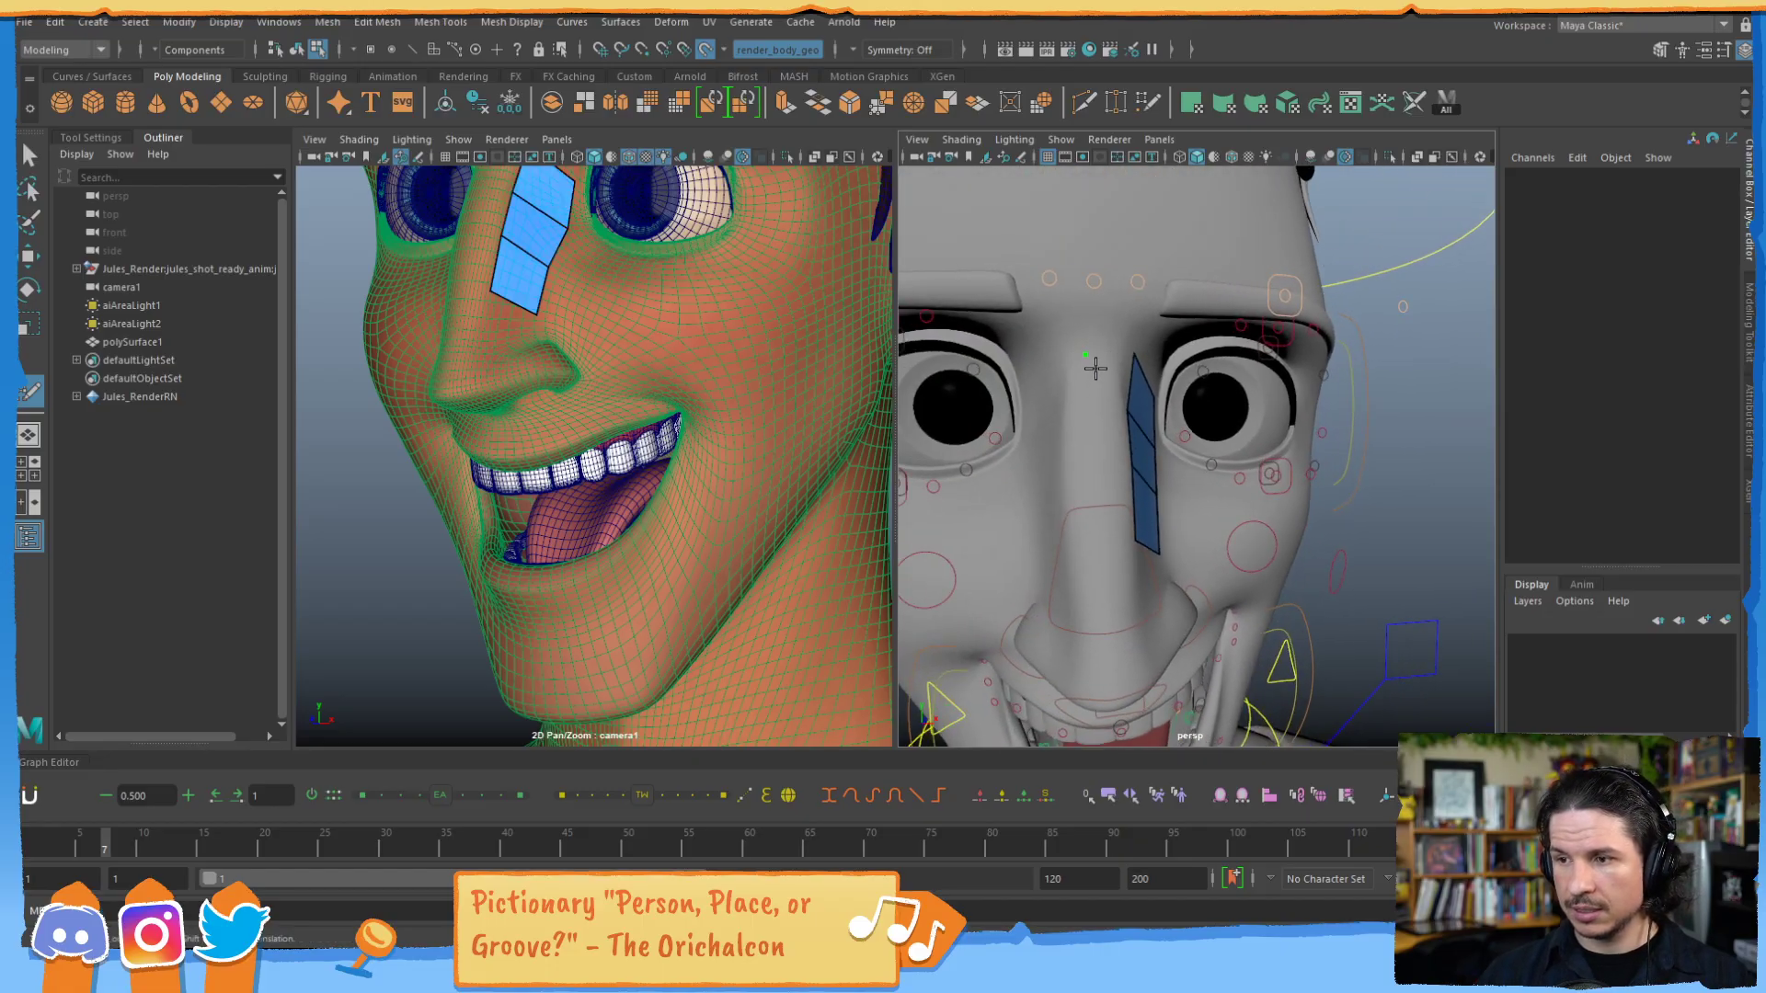
click(1093, 398)
click(1107, 469)
click(1106, 537)
shift+click(1120, 500)
shift+click(1117, 432)
shift+click(1115, 385)
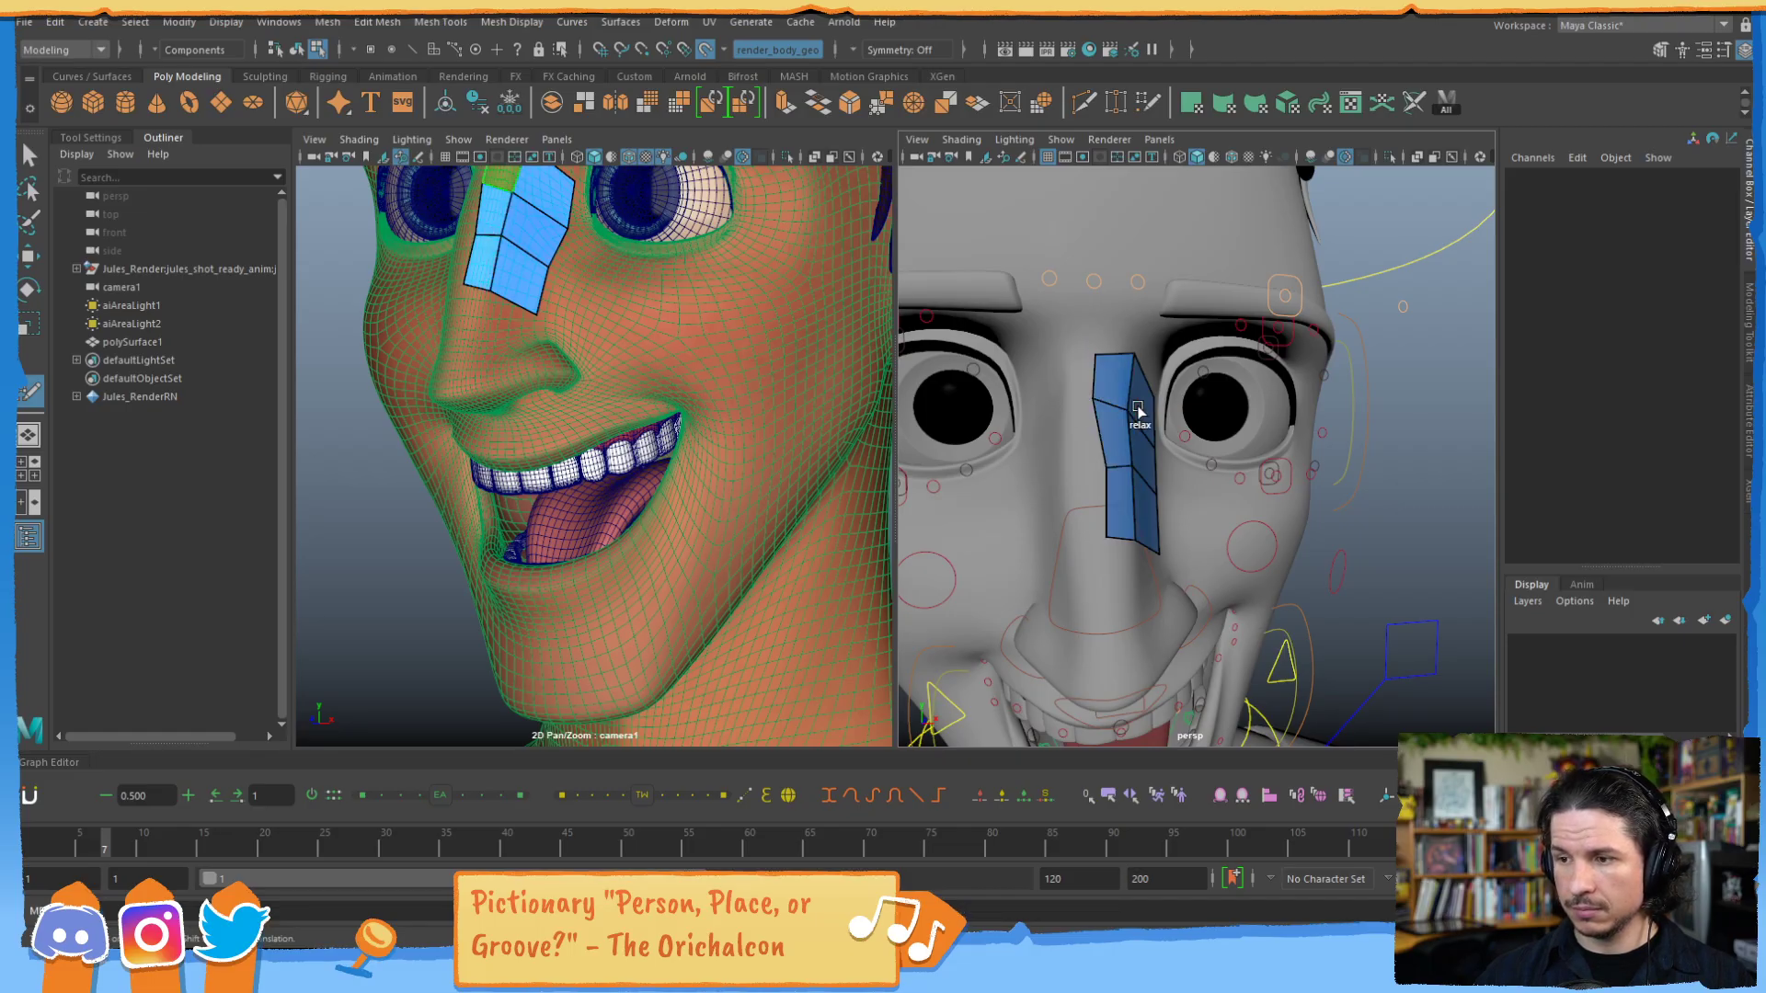
Extend the nose patch with quads toward the cheek and a row down the nose, and add an edge loop
alt+drag(1186, 472, 1043, 328)
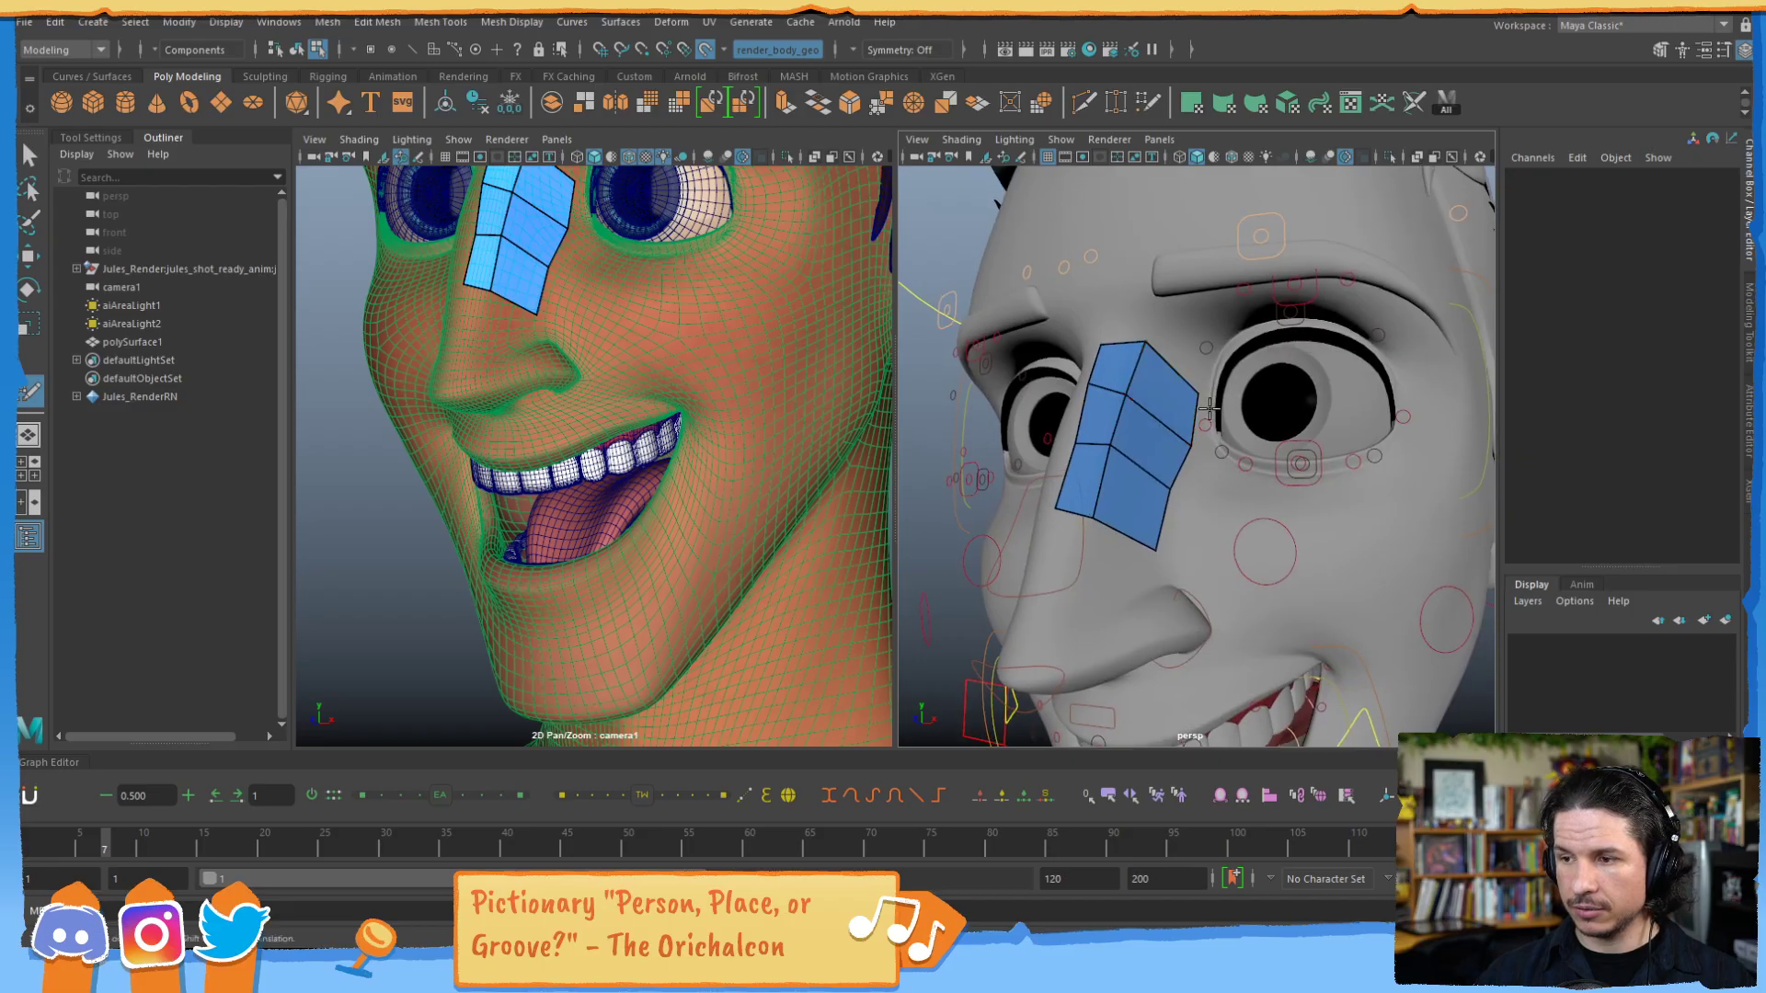
mouse_move(1187, 466)
mouse_down()
mouse_move(1237, 501)
mouse_move(1177, 519)
mouse_move(1222, 585)
mouse_up()
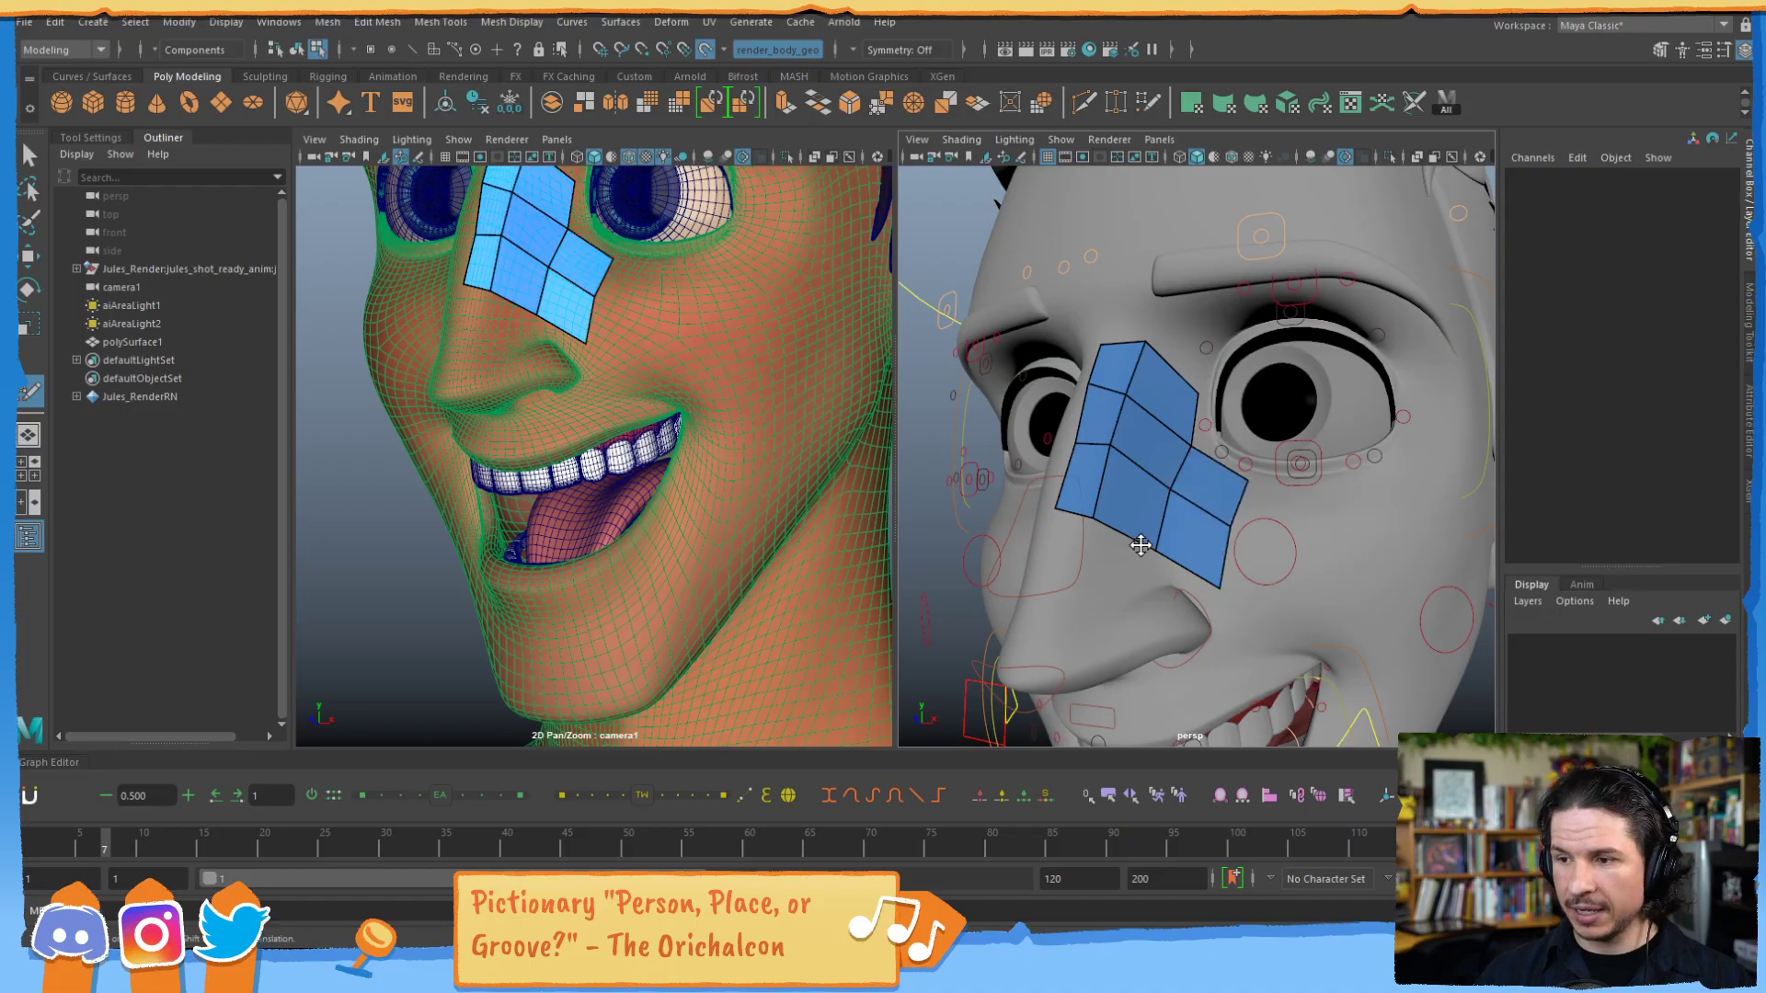
drag(1120, 528, 1122, 558)
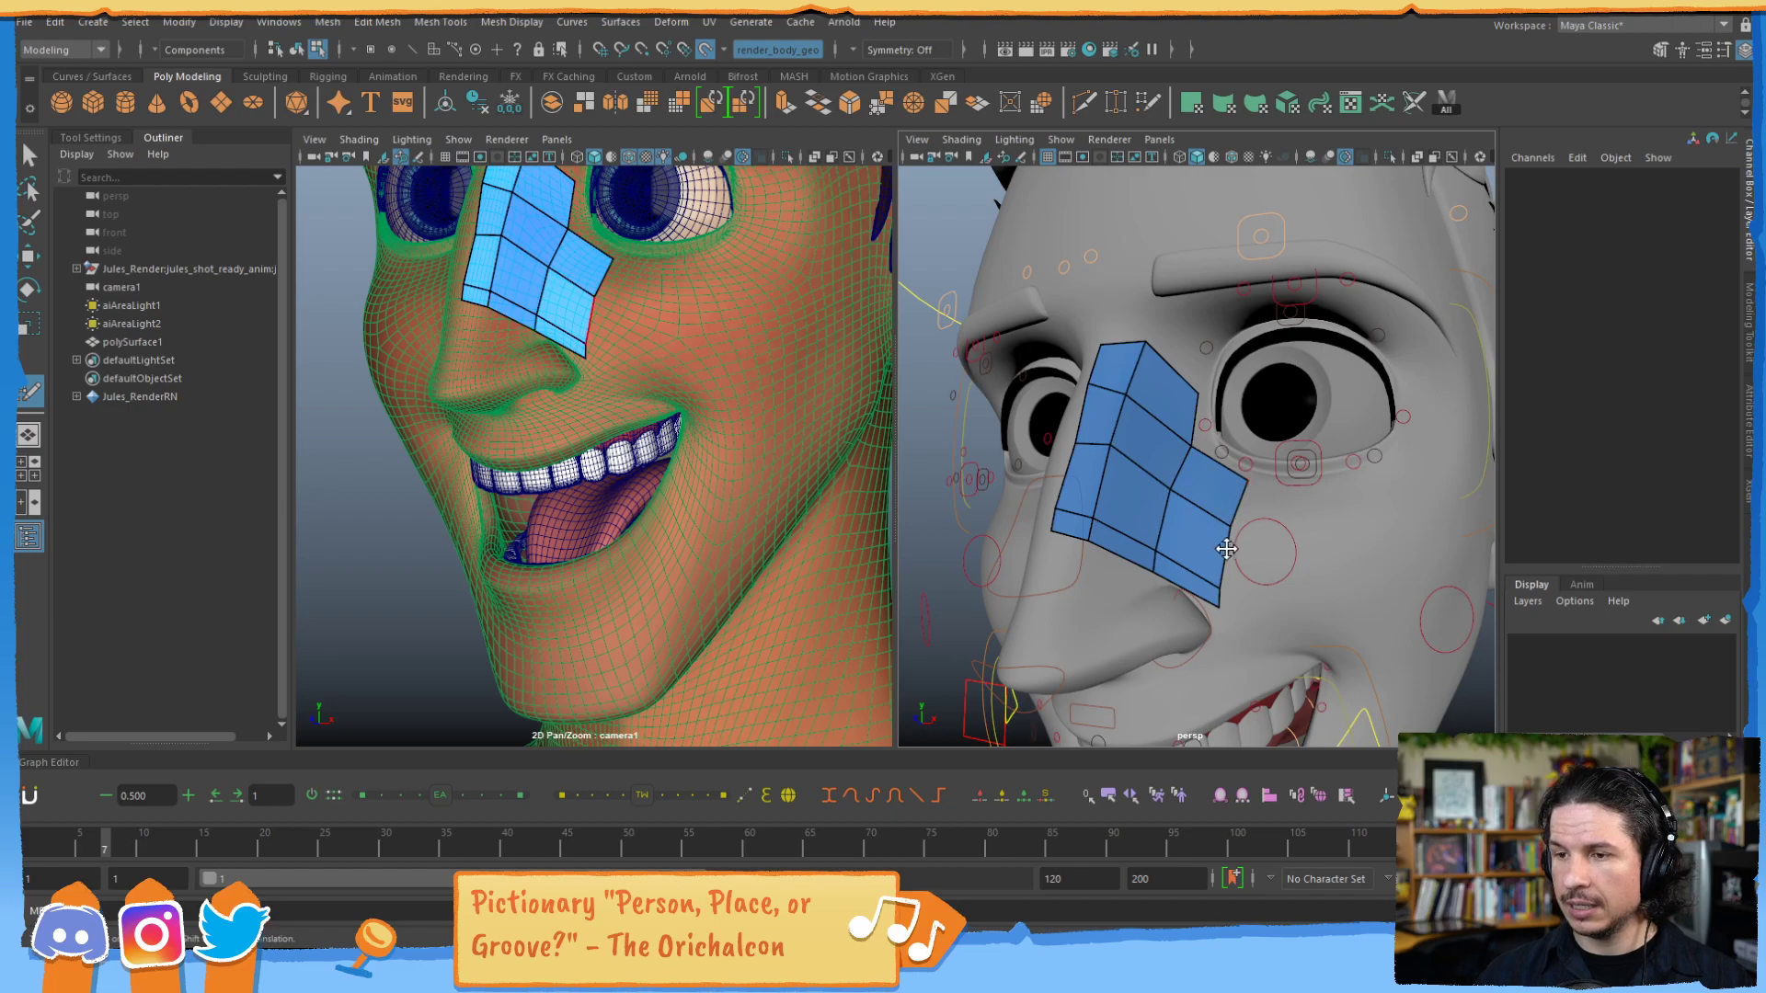
mouse_move(1303, 439)
alt+mouse_down()
mouse_move(1181, 483)
mouse_move(1245, 515)
mouse_move(1086, 486)
mouse_move(1182, 432)
mouse_move(1104, 436)
mouse_move(1280, 453)
alt+mouse_up()
ctrl+click(1165, 505)
Undo the patch extensions and the upper quads on the nose bridge
key(ctrl+z)
key(ctrl+z)
key(ctrl+z)
key(ctrl+z)
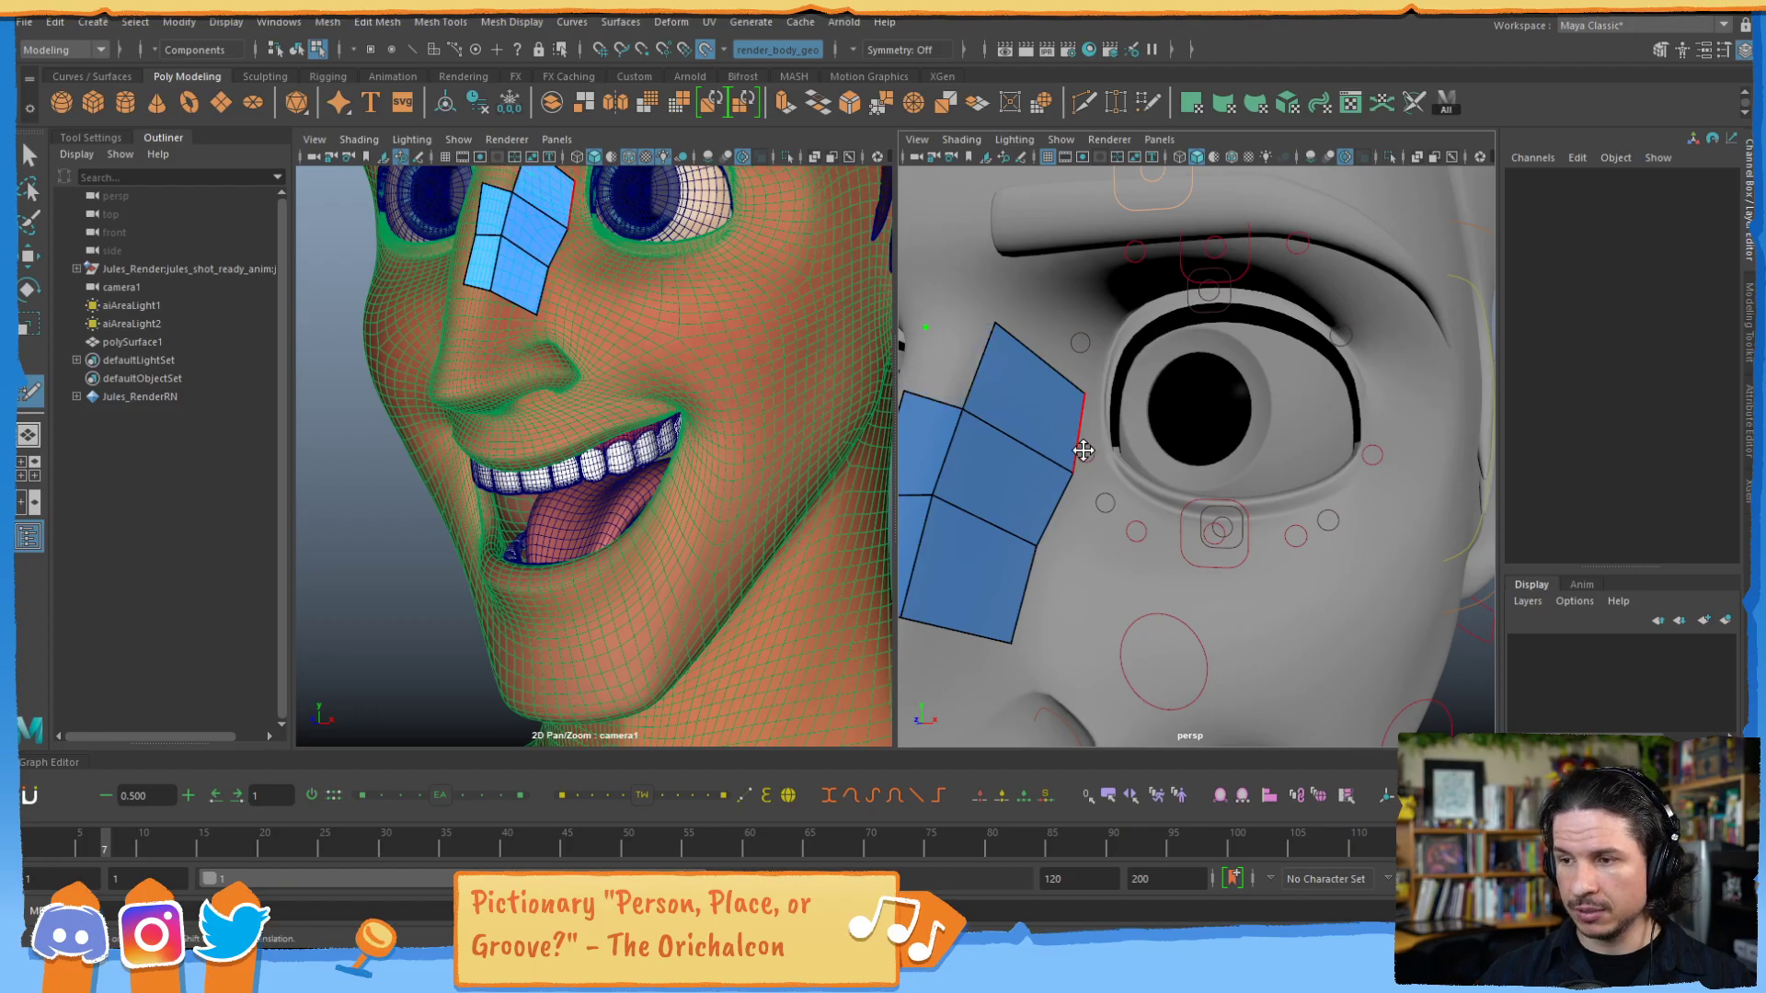
key(ctrl+z)
key(ctrl+z)
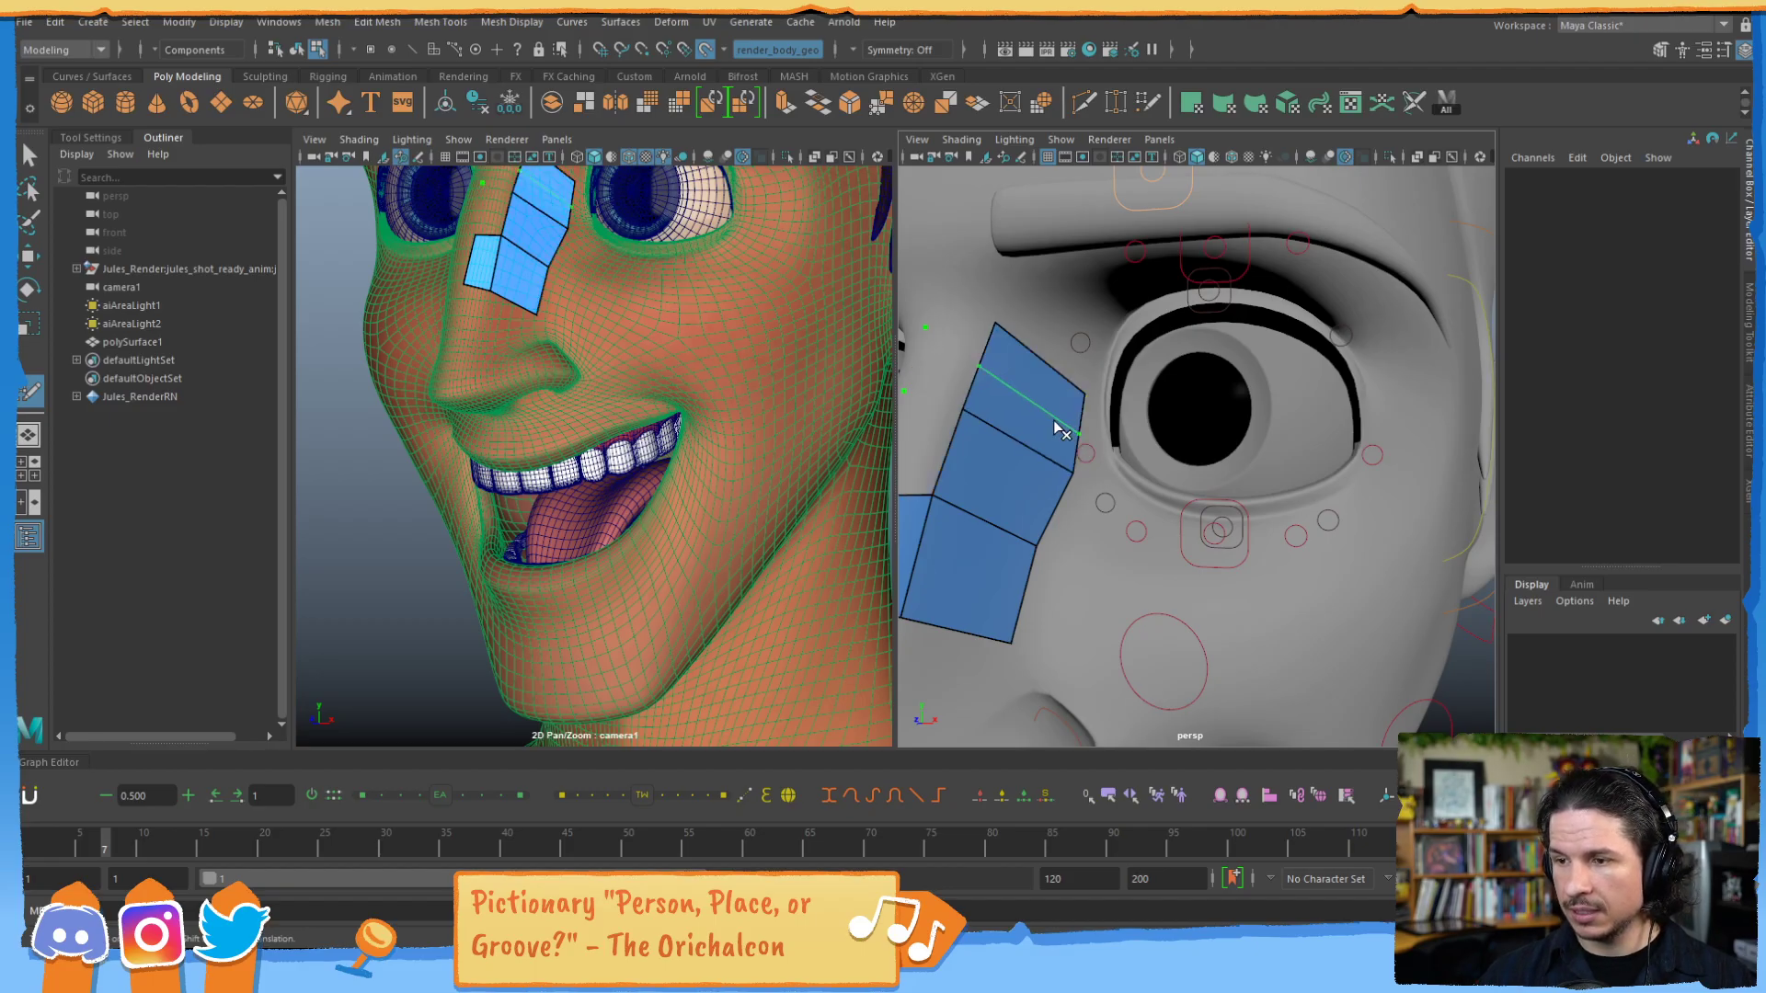
key(shift+z)
key(ctrl+z)
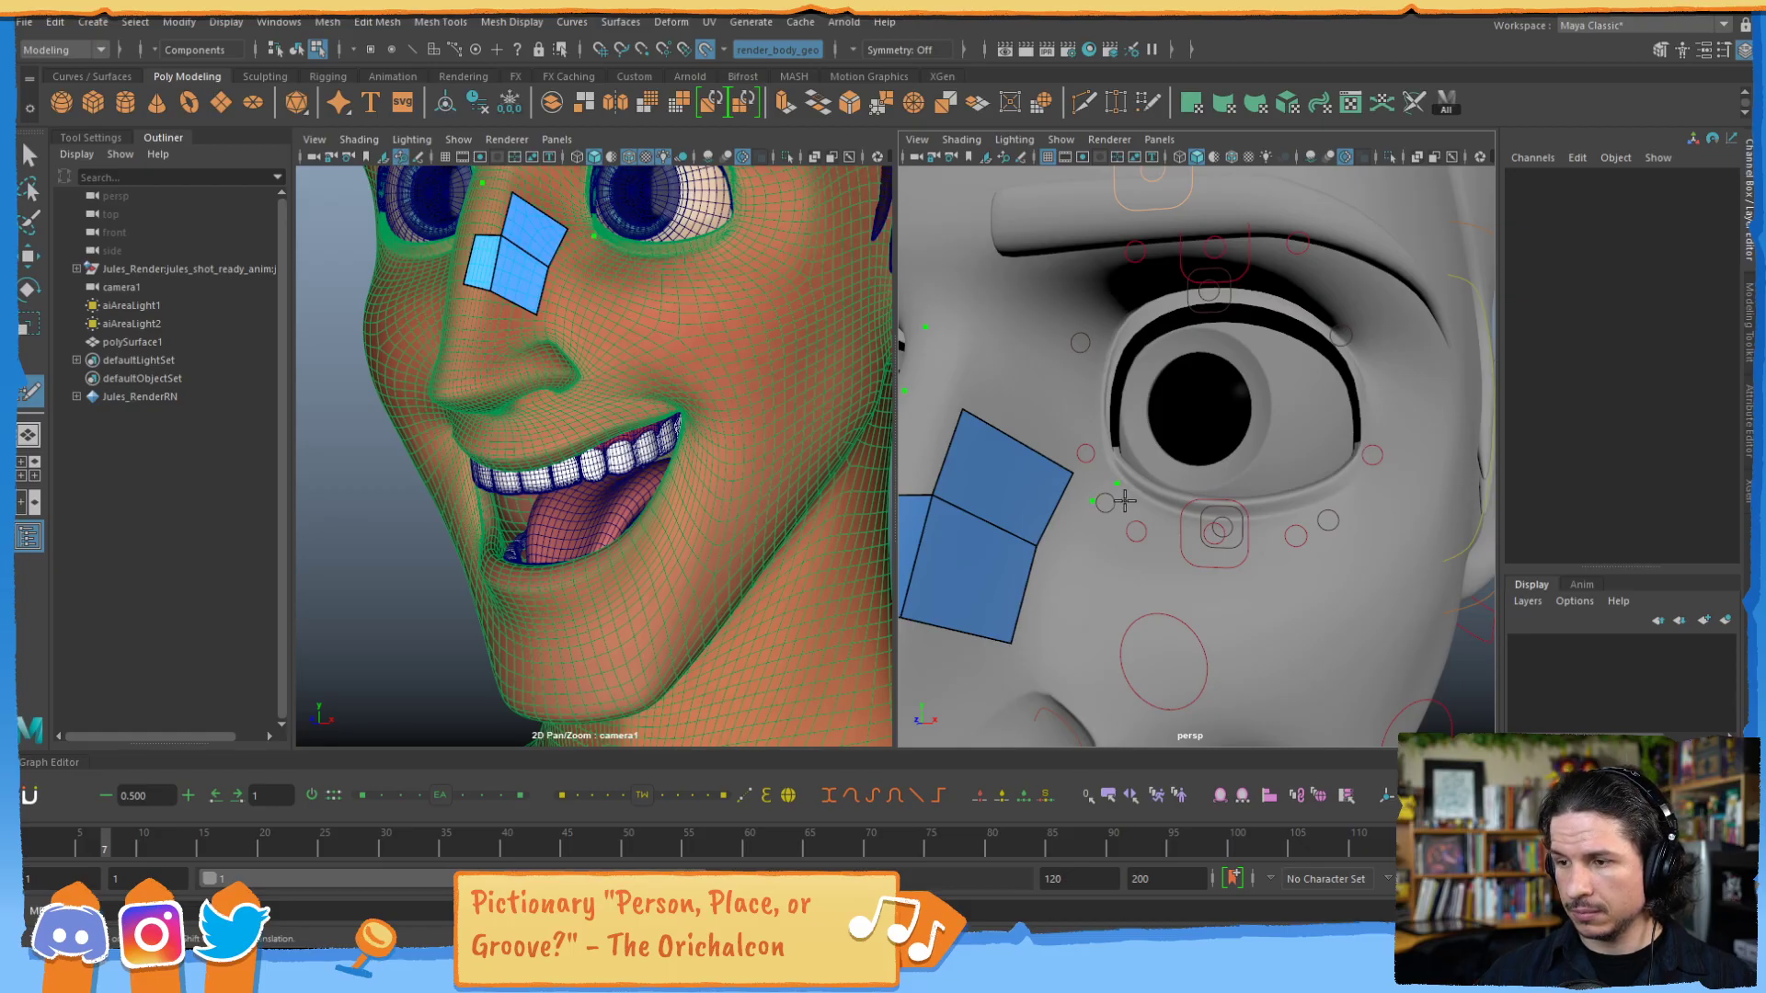
Place pairs of Quad Draw points beneath the eye, from its inner corner around to the outer corner
click(1167, 551)
click(1253, 523)
click(1261, 550)
click(1321, 507)
click(1342, 542)
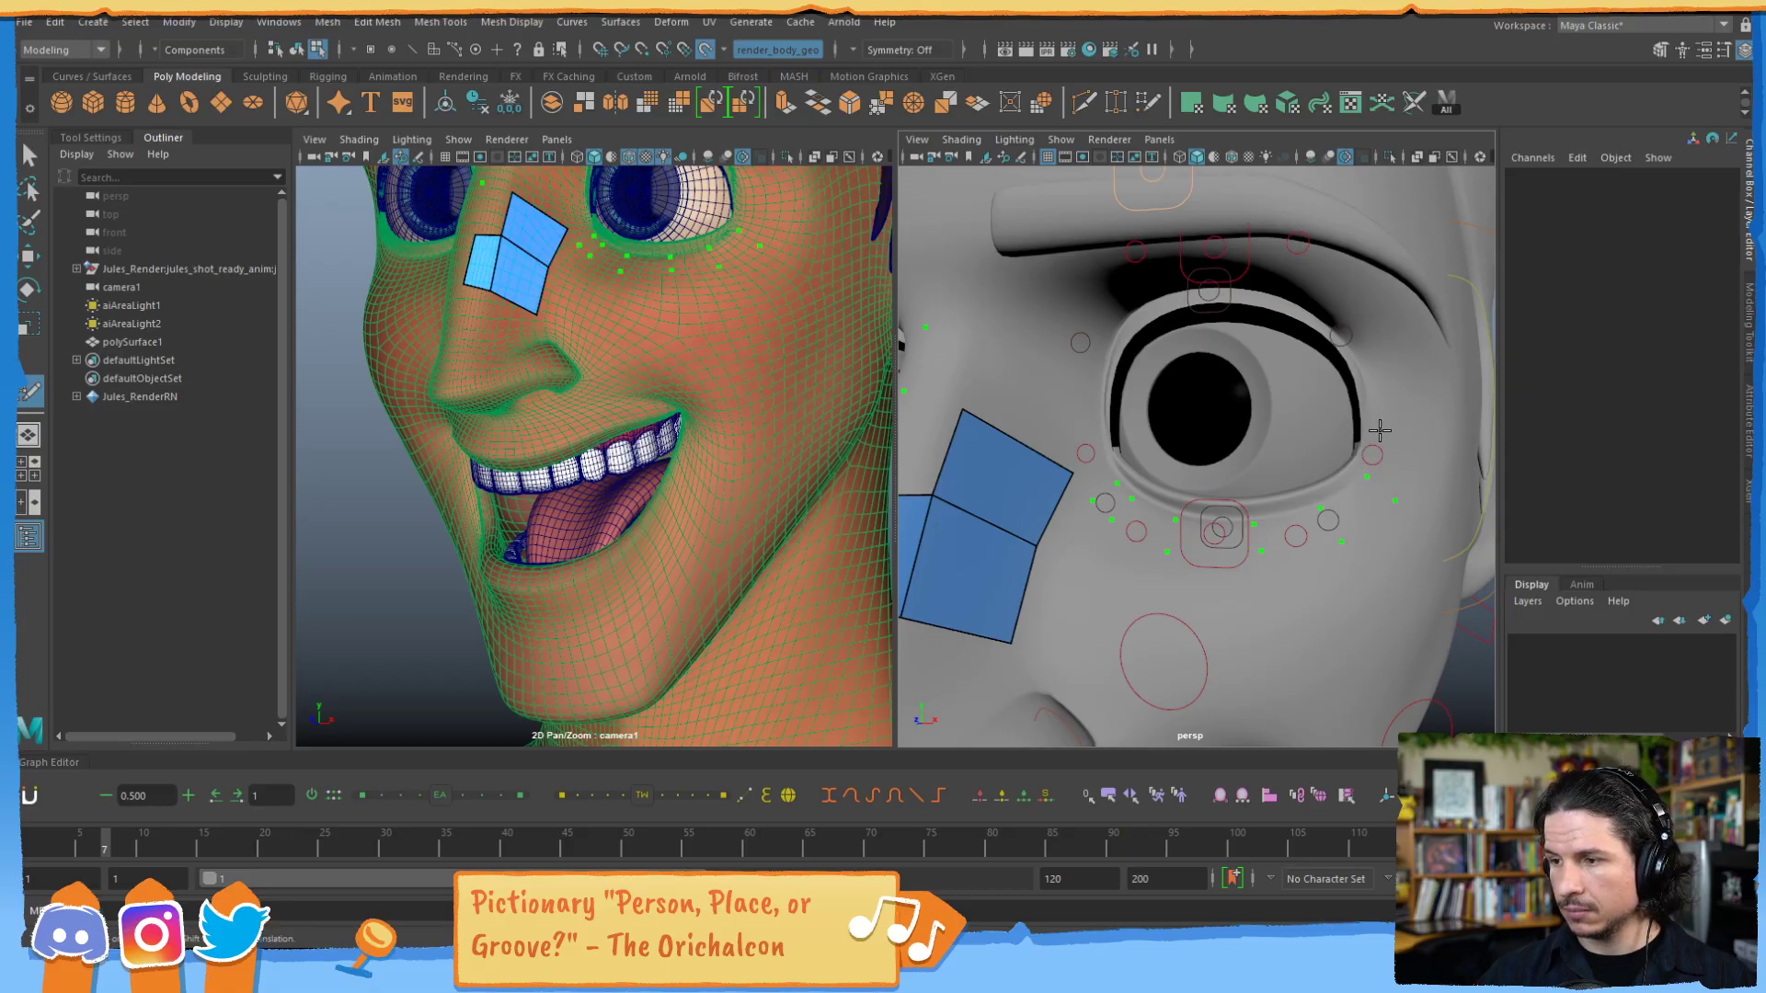
mouse_move(1413, 354)
mouse_down()
mouse_move(1384, 473)
mouse_move(1334, 510)
mouse_move(1219, 541)
mouse_move(1116, 501)
mouse_move(1207, 552)
mouse_up()
Fill the points under the eye into a curved strip of quads and weld its inner end to the nose patch
shift+click(1147, 524)
shift+click(1113, 502)
shift+click(1211, 534)
alt+drag(1269, 478, 1184, 492)
drag(1267, 552, 1359, 554)
drag(1431, 505, 1436, 518)
drag(1476, 437, 1480, 437)
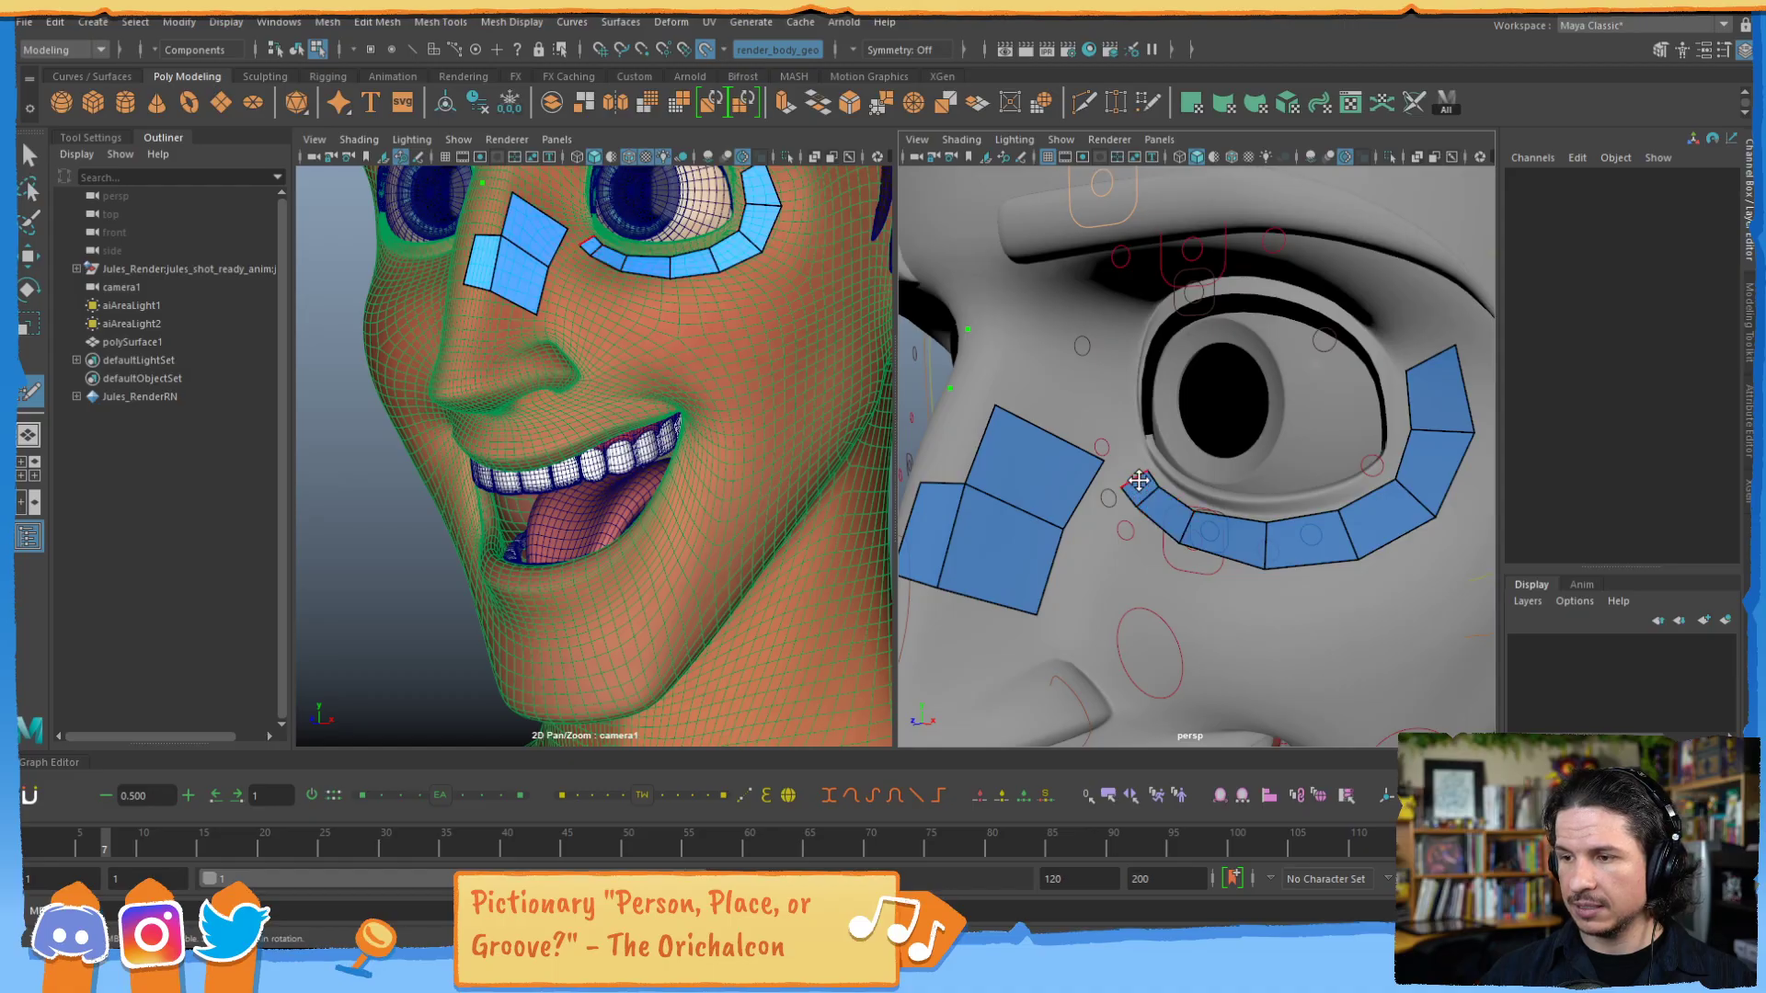
drag(1130, 470, 1124, 459)
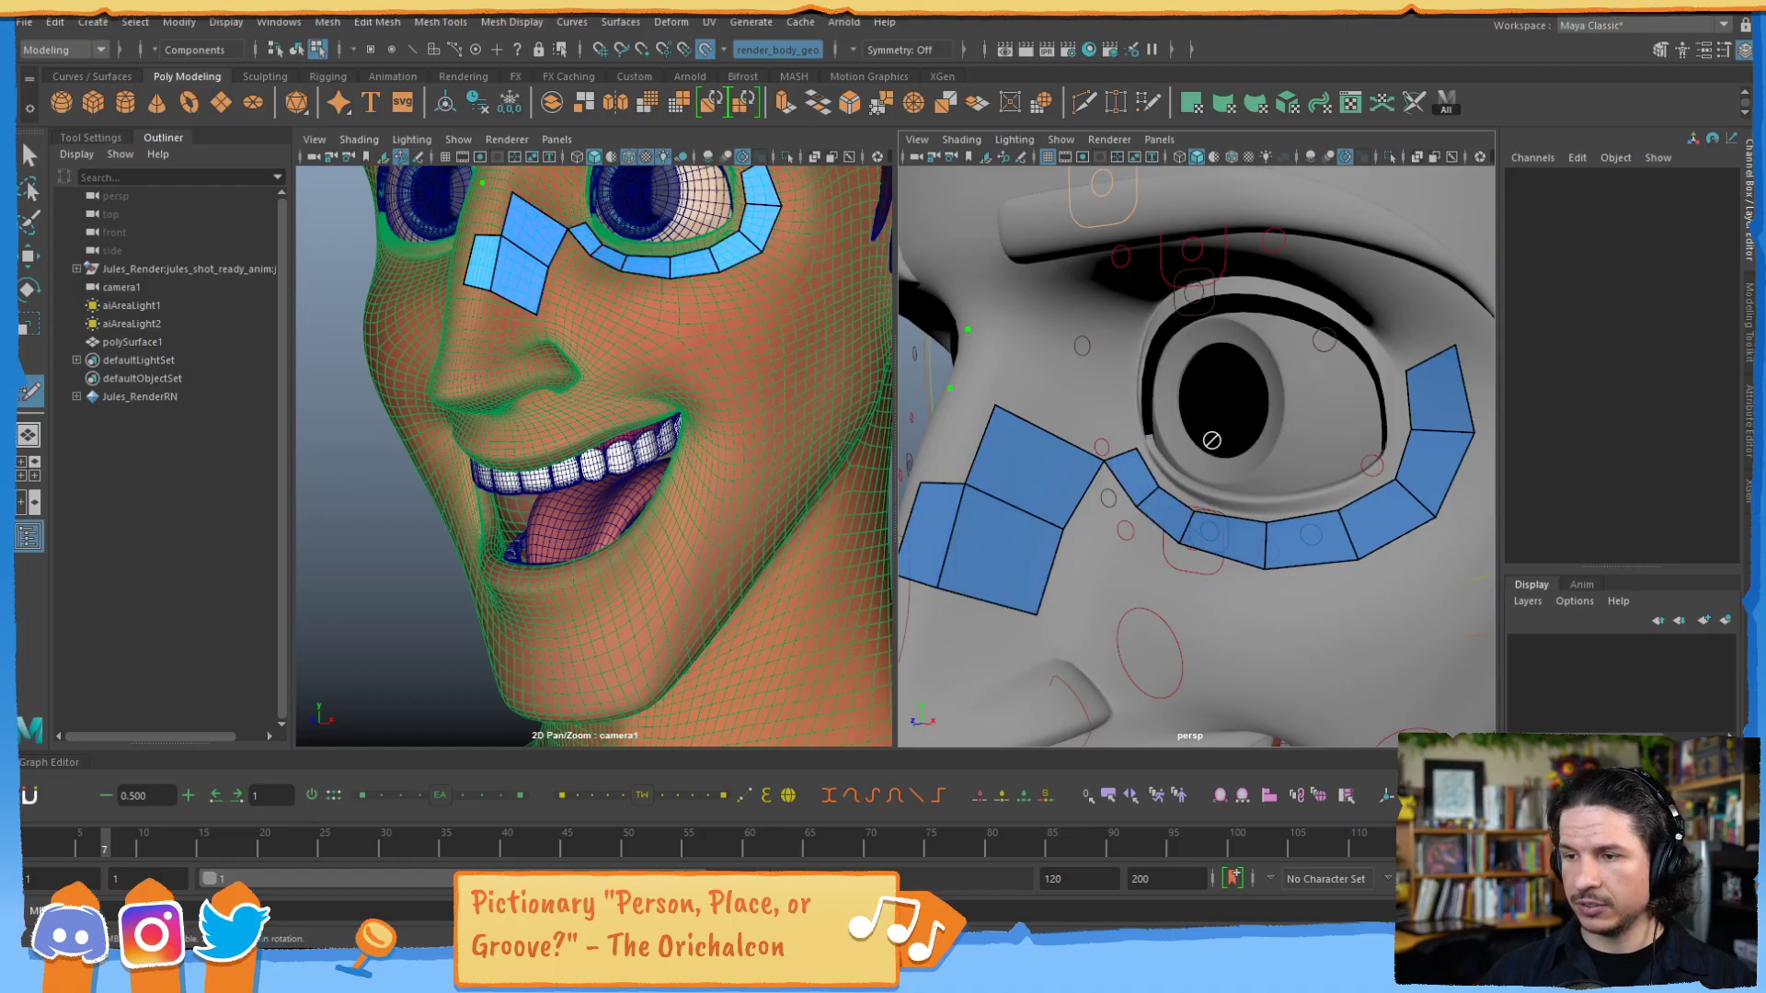
Delete part of the strip below the outer eye corner and fill the gap with quads again
alt+right_drag(1344, 424, 1256, 442)
alt+drag(1232, 487, 1198, 449)
alt+middle_drag(1199, 450, 1141, 409)
alt+drag(1153, 481, 1132, 489)
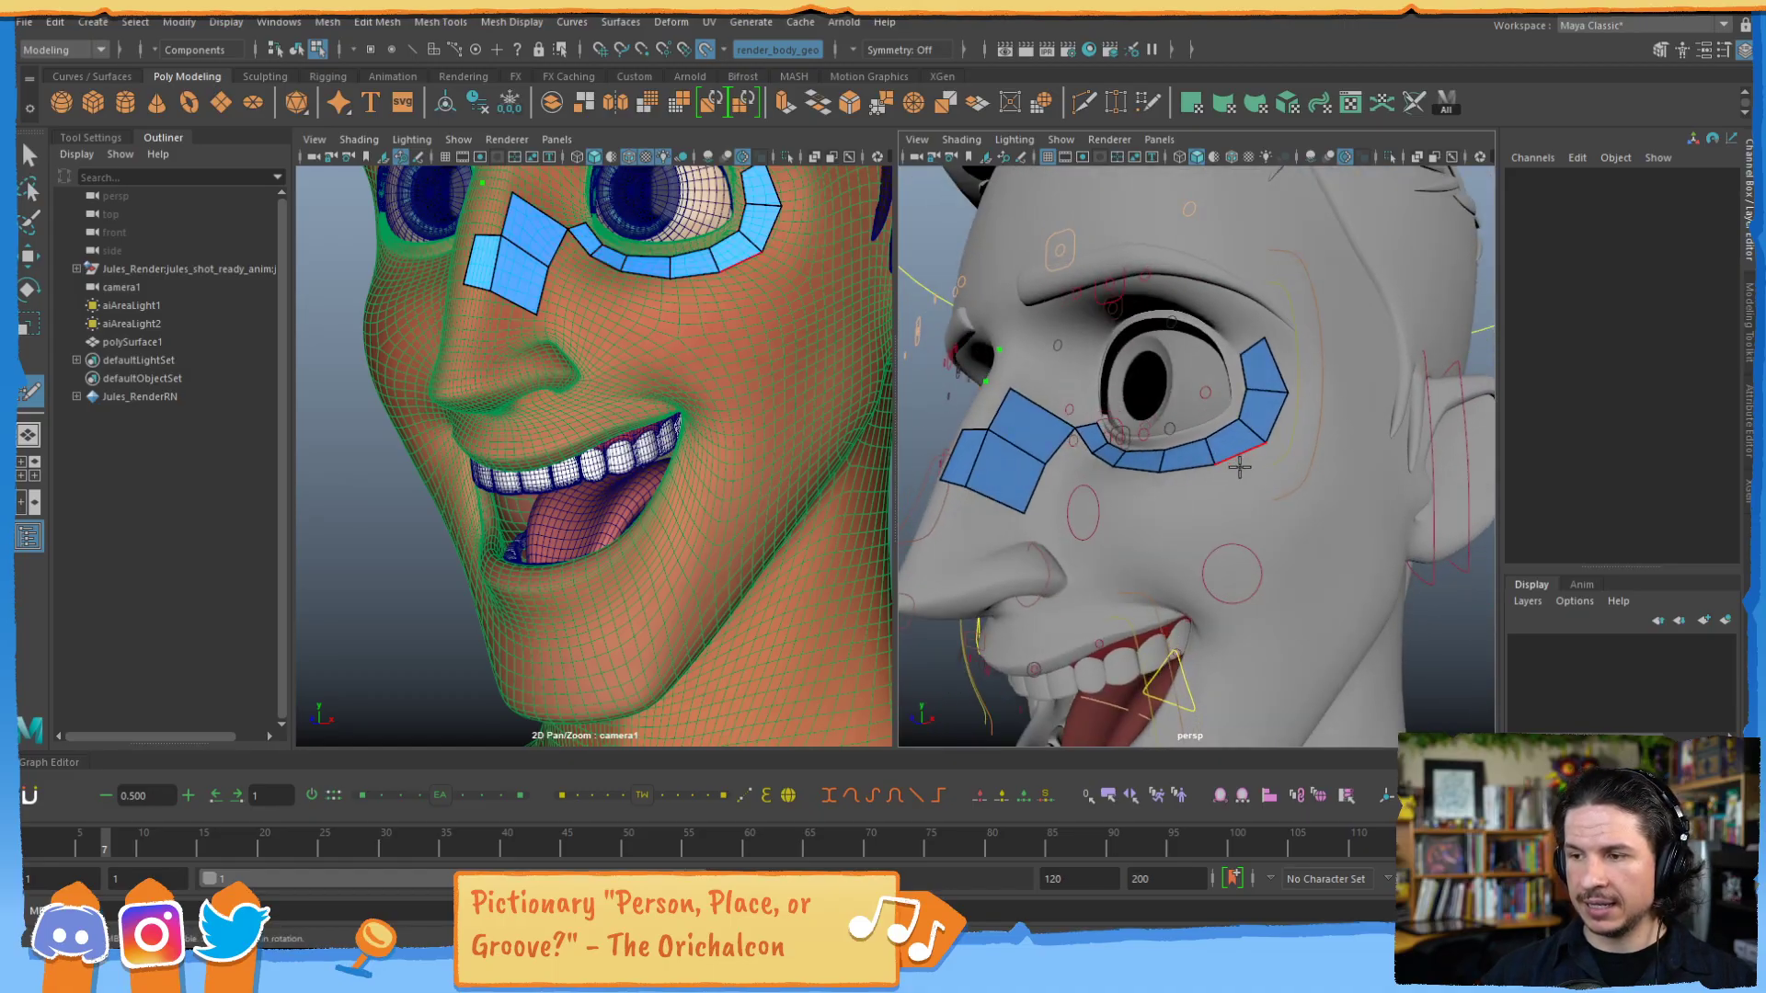
ctrl+shift+click(1257, 477)
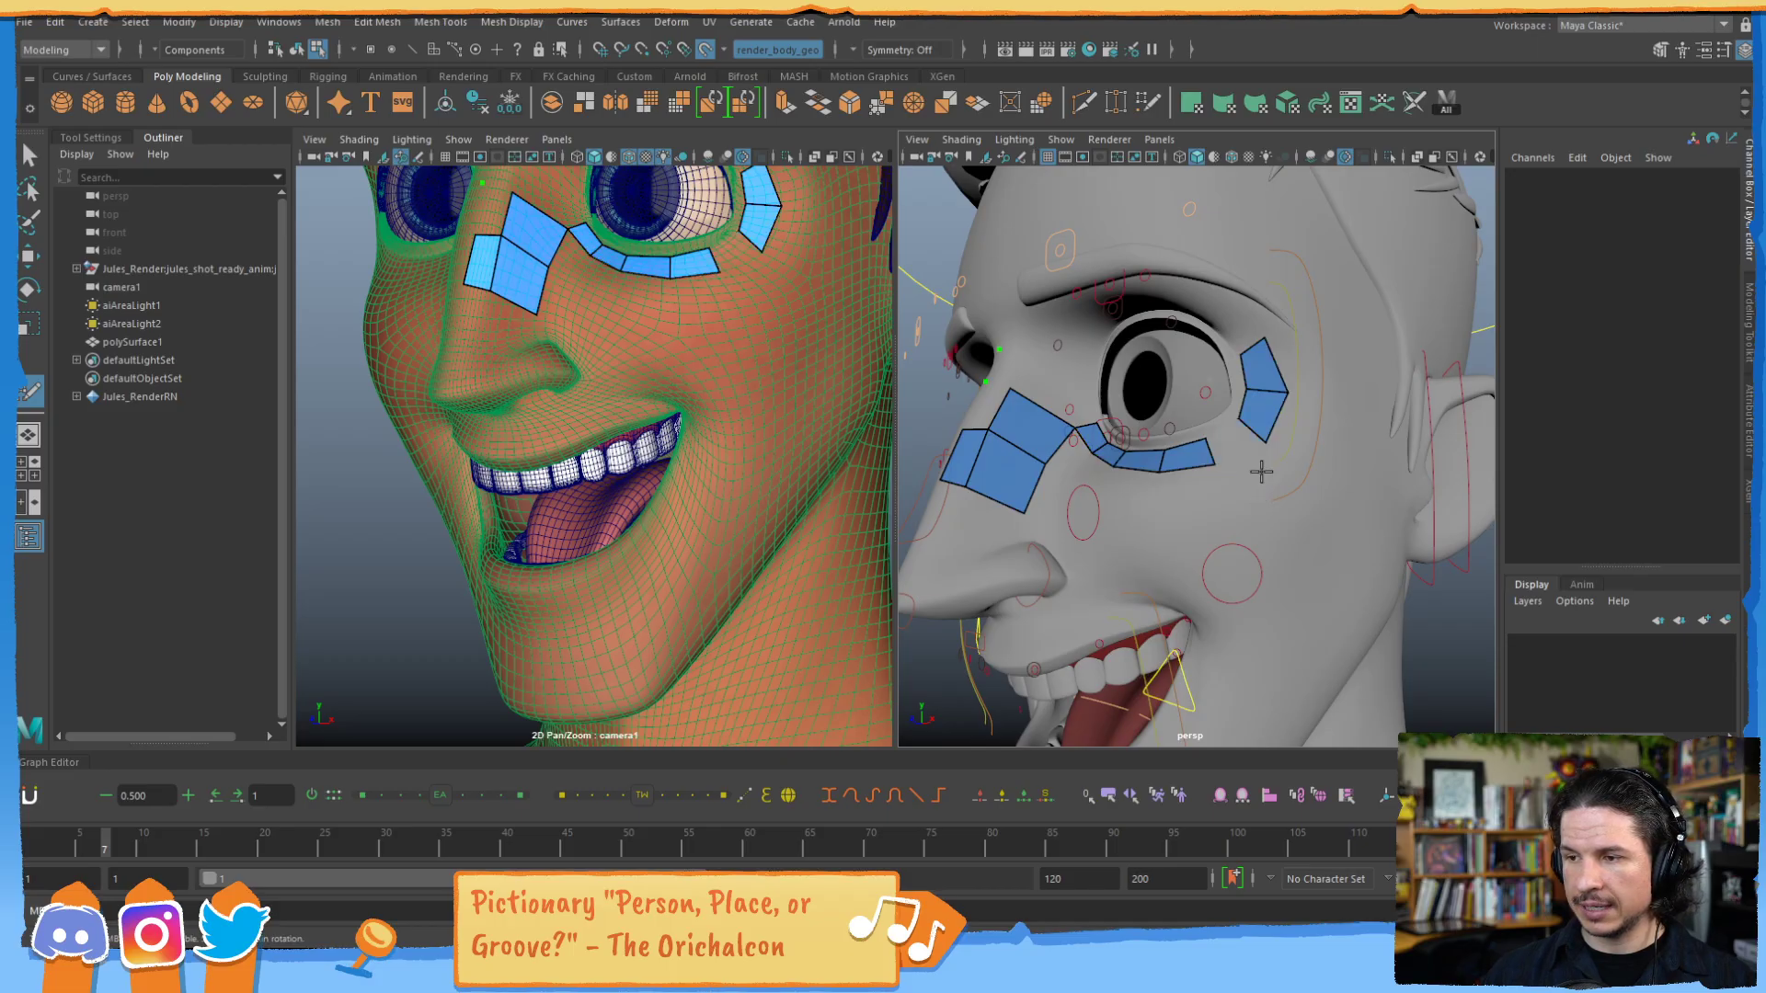
shift+click(1234, 455)
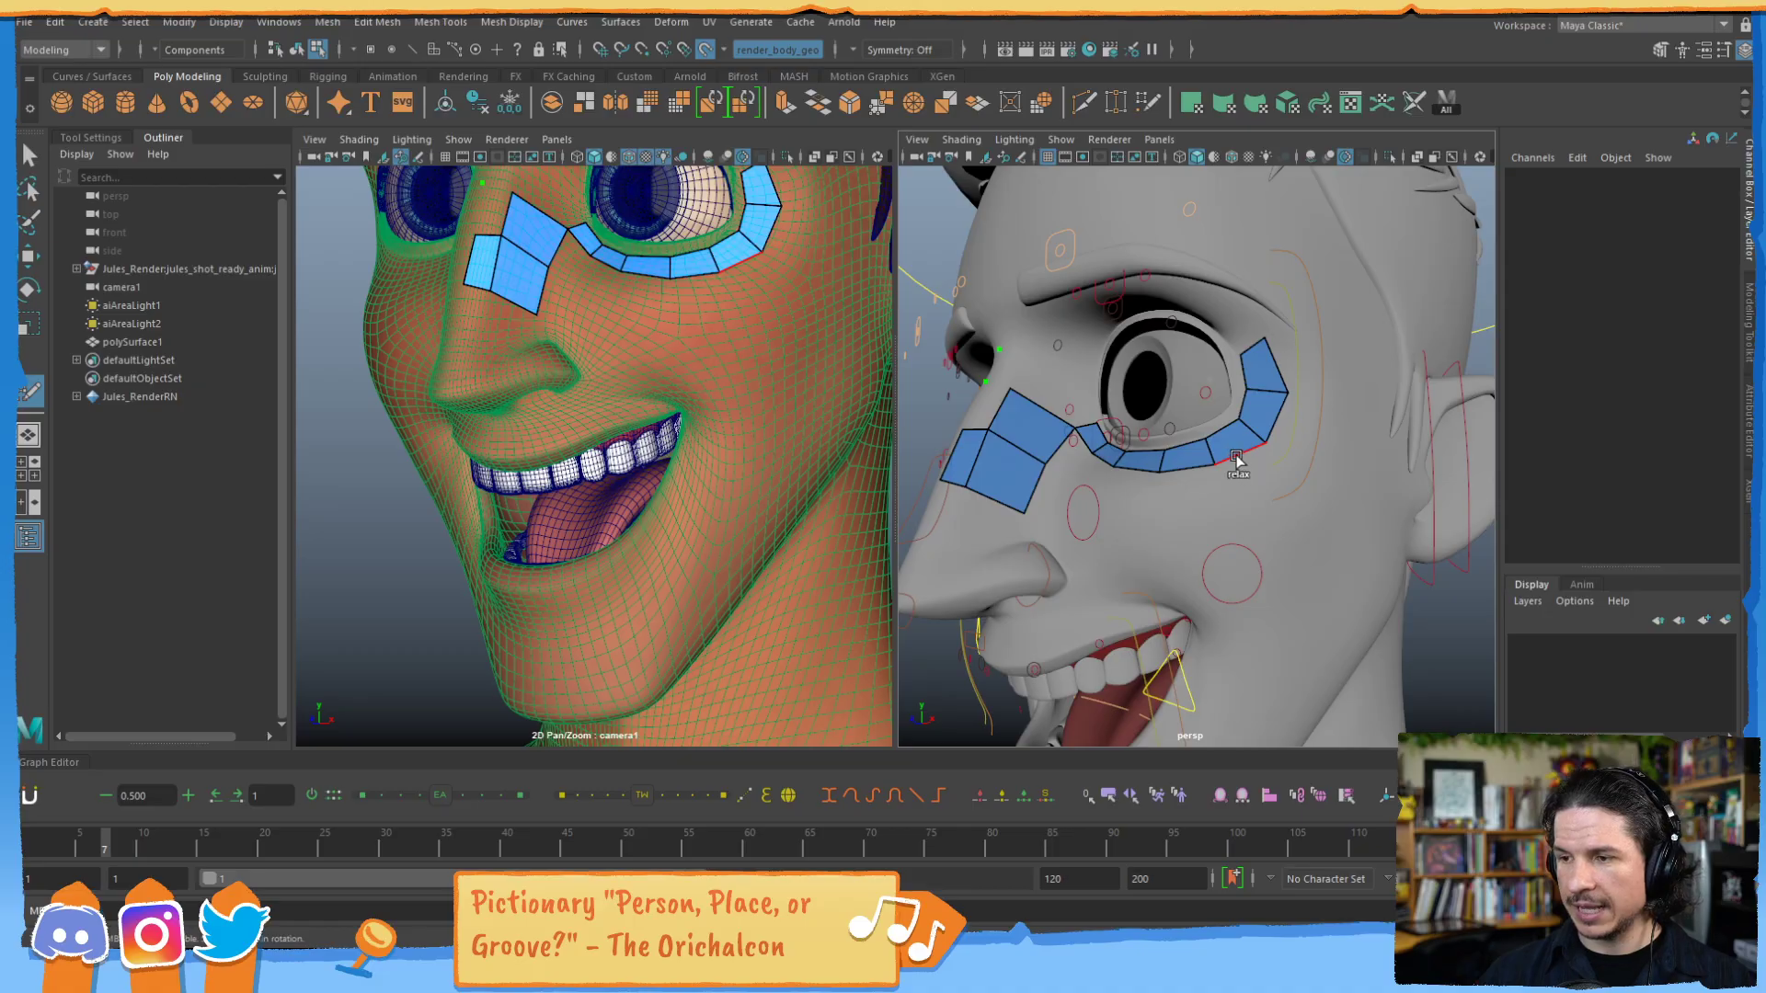
Extend a second row of quads outward from the eye strip and adjust its outer vertices over the cheekbone
mouse_move(1237, 457)
mouse_down()
mouse_move(1243, 481)
mouse_move(1260, 467)
mouse_up()
drag(1313, 395, 1323, 343)
drag(1316, 452, 1331, 394)
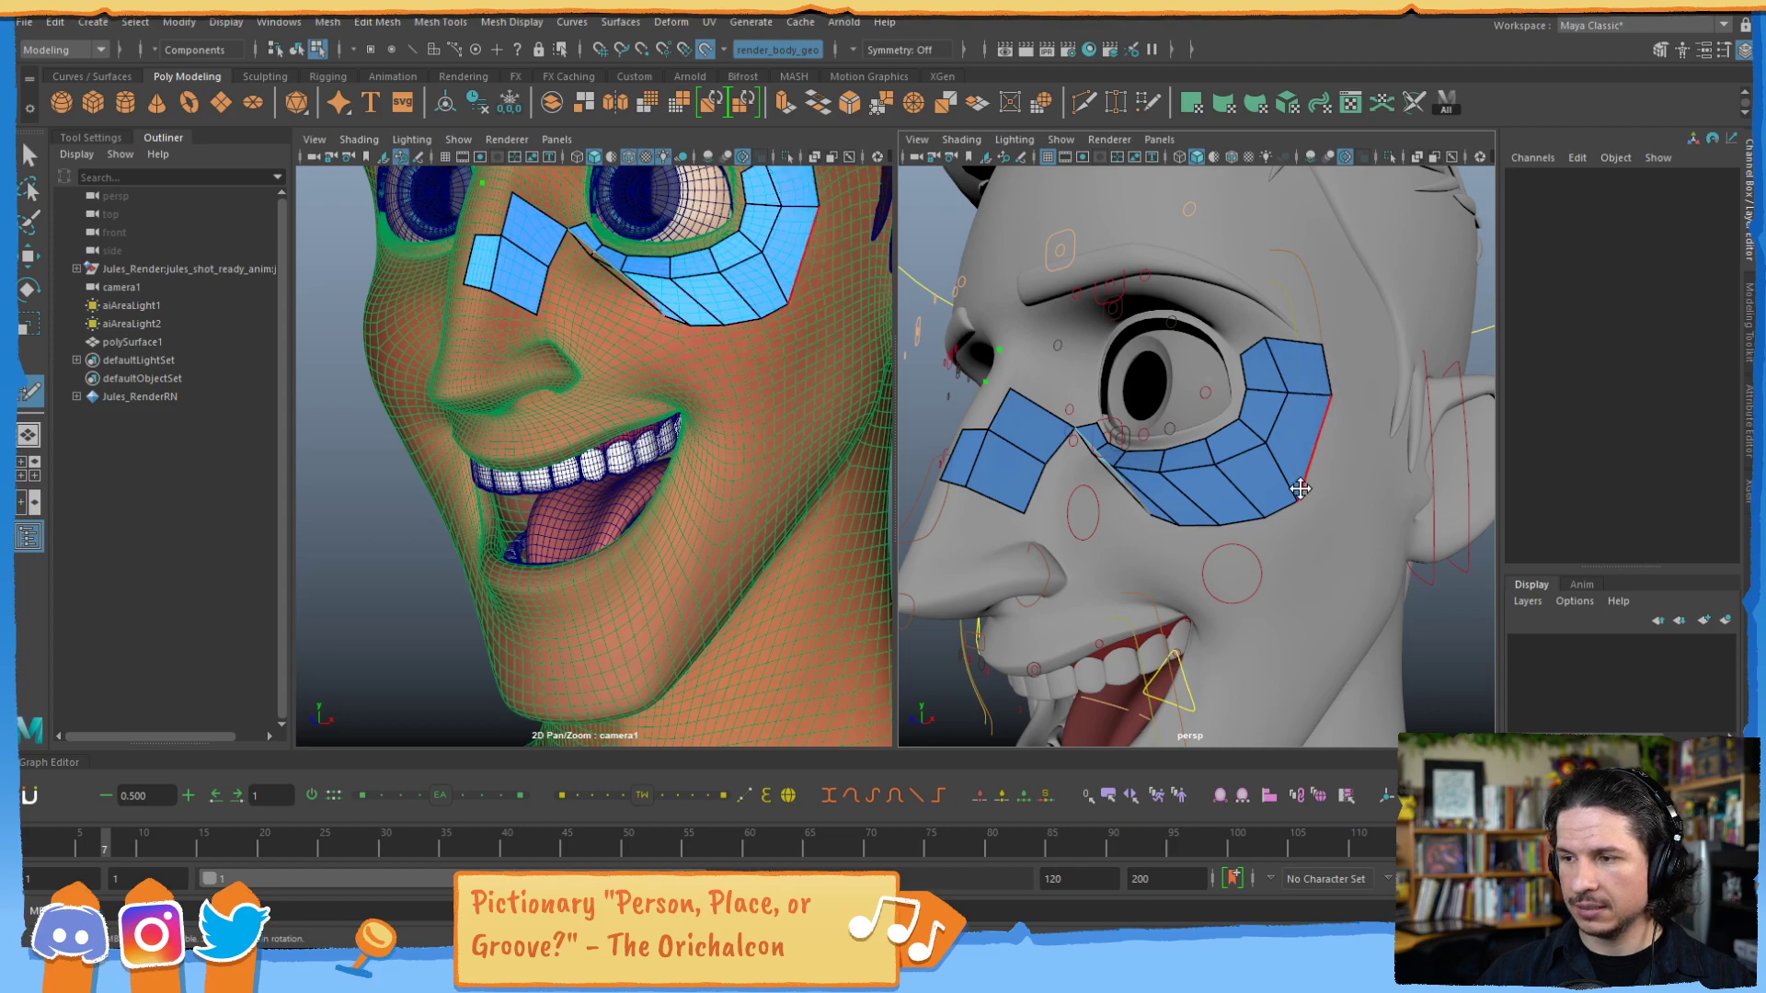
mouse_move(1299, 491)
mouse_down()
mouse_move(1319, 469)
mouse_move(1304, 479)
mouse_up()
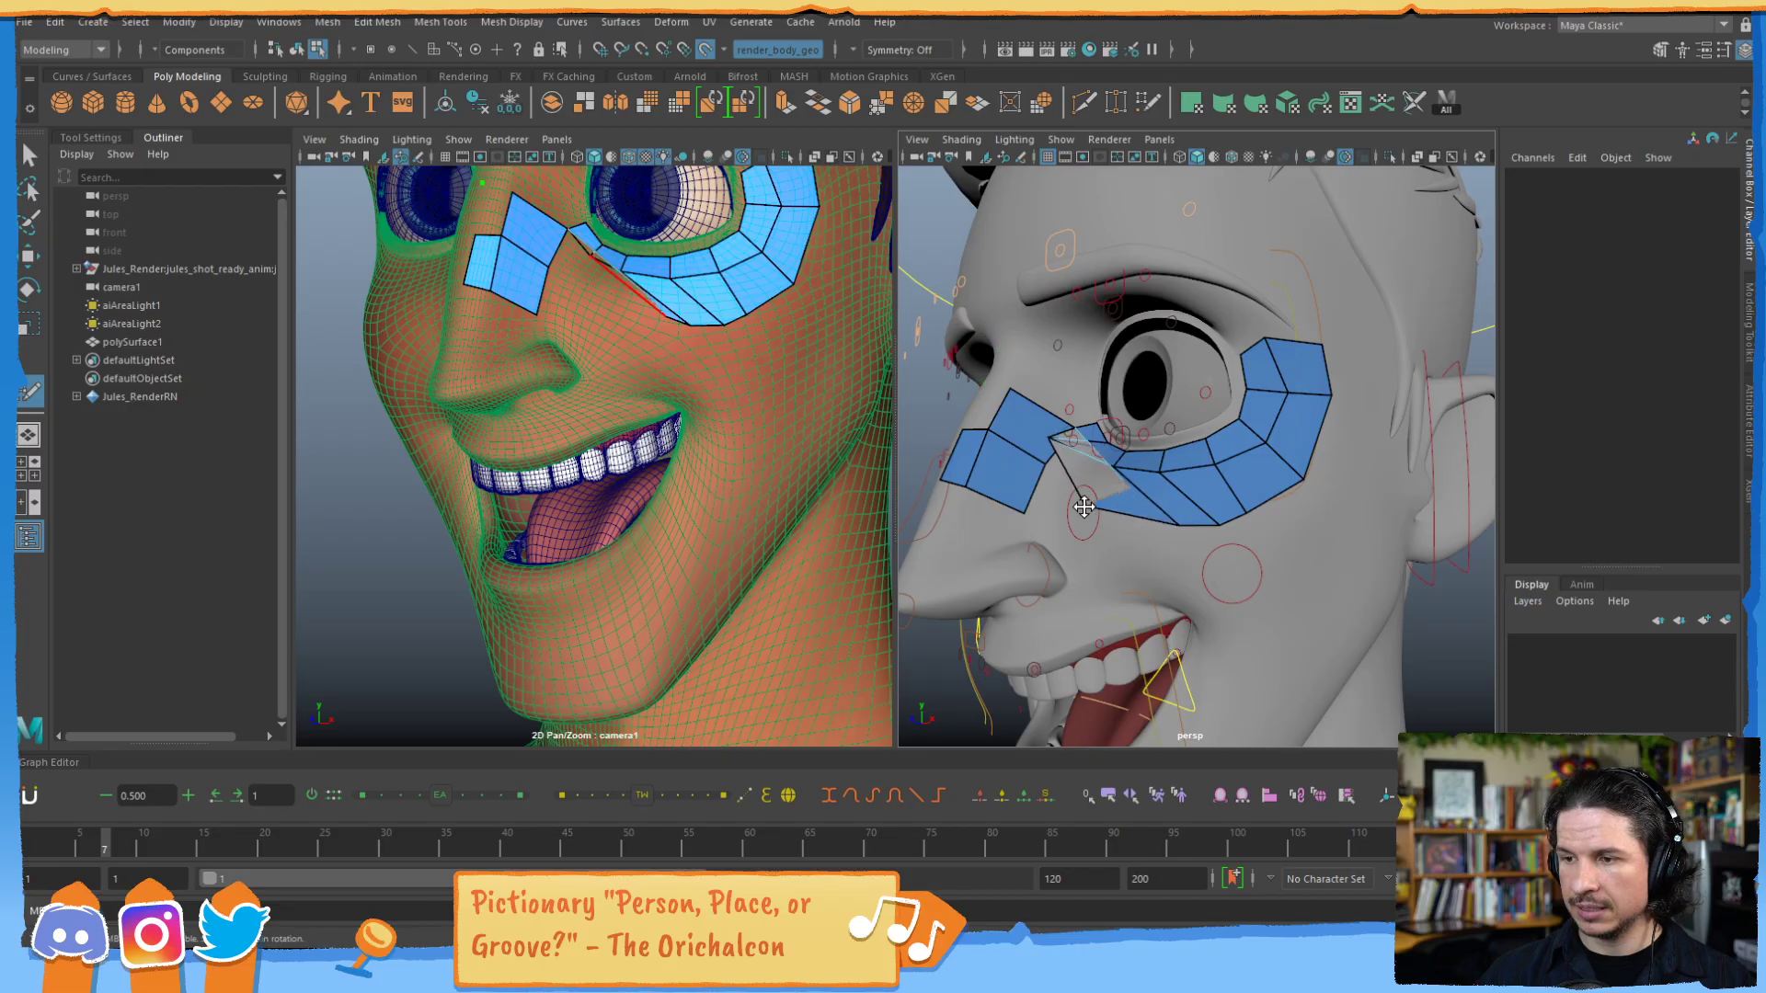
Extend the outer row toward the inner eye corner and reposition its vertices beside the nose
shift+click(1115, 510)
drag(1116, 525, 1070, 505)
mouse_move(1176, 524)
mouse_down()
mouse_move(1101, 514)
mouse_move(1126, 489)
mouse_move(1163, 500)
mouse_move(1136, 494)
mouse_move(1131, 555)
mouse_move(1062, 468)
mouse_up()
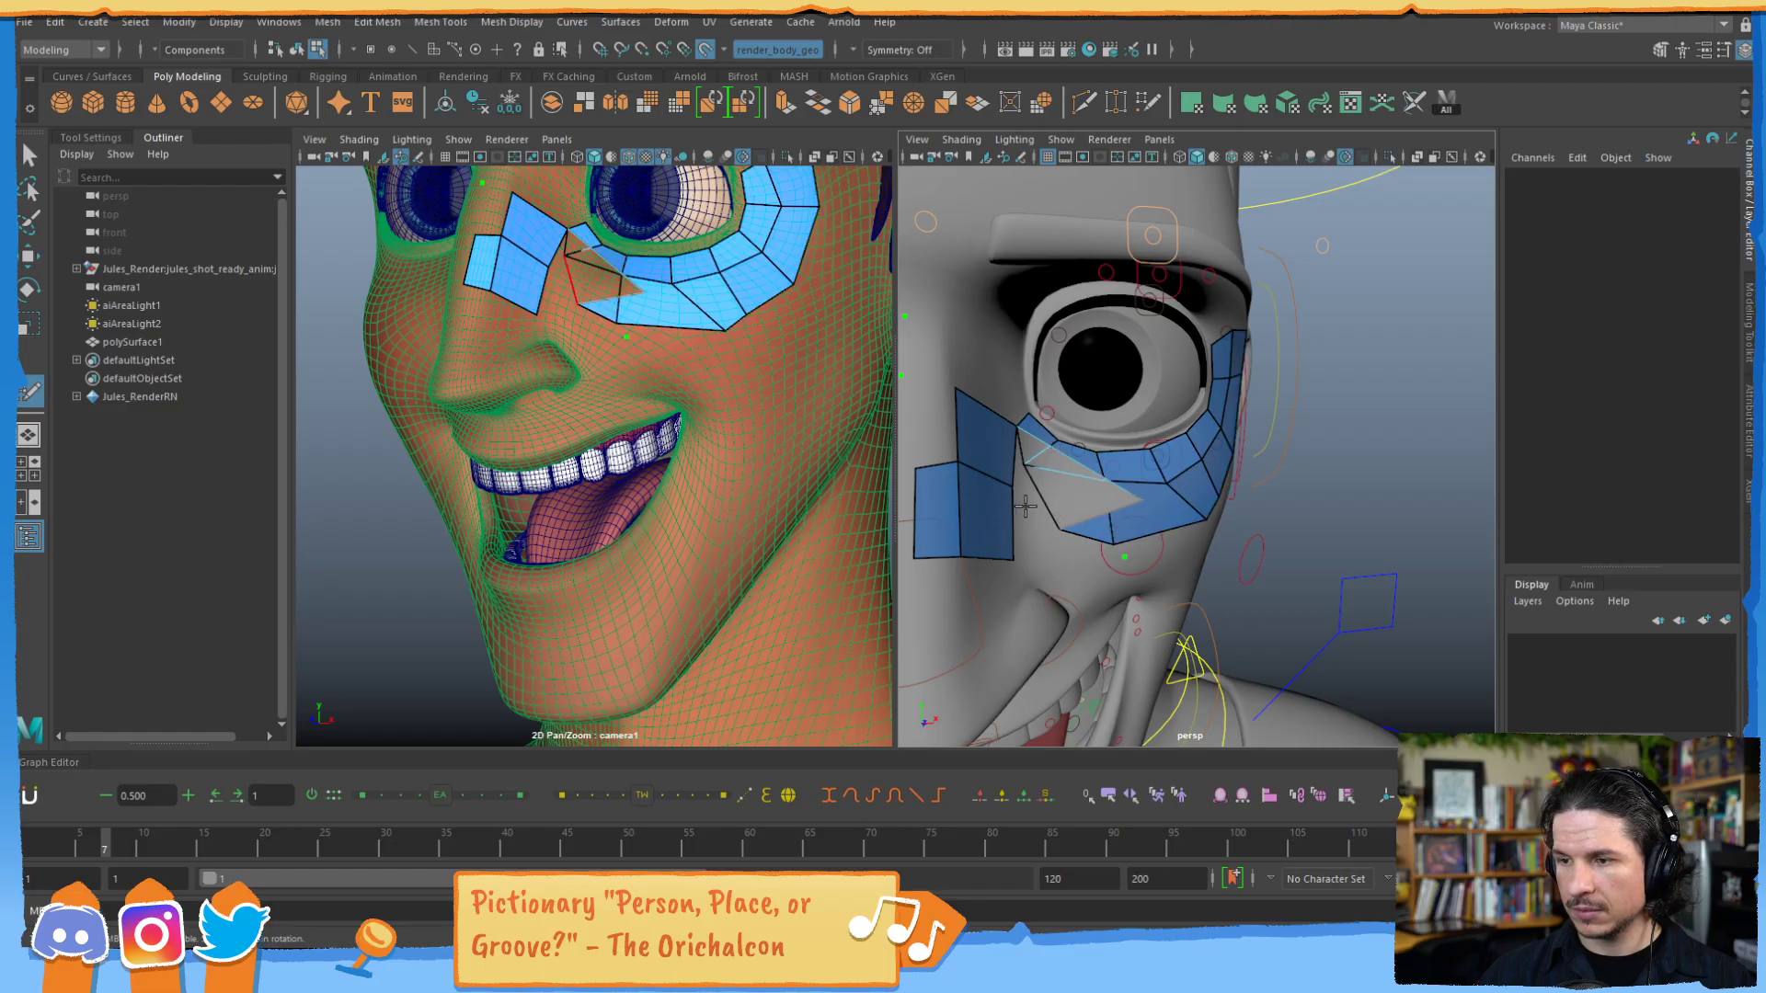
Delete the remaining quads on the nose bridge
alt+drag(985, 467, 998, 444)
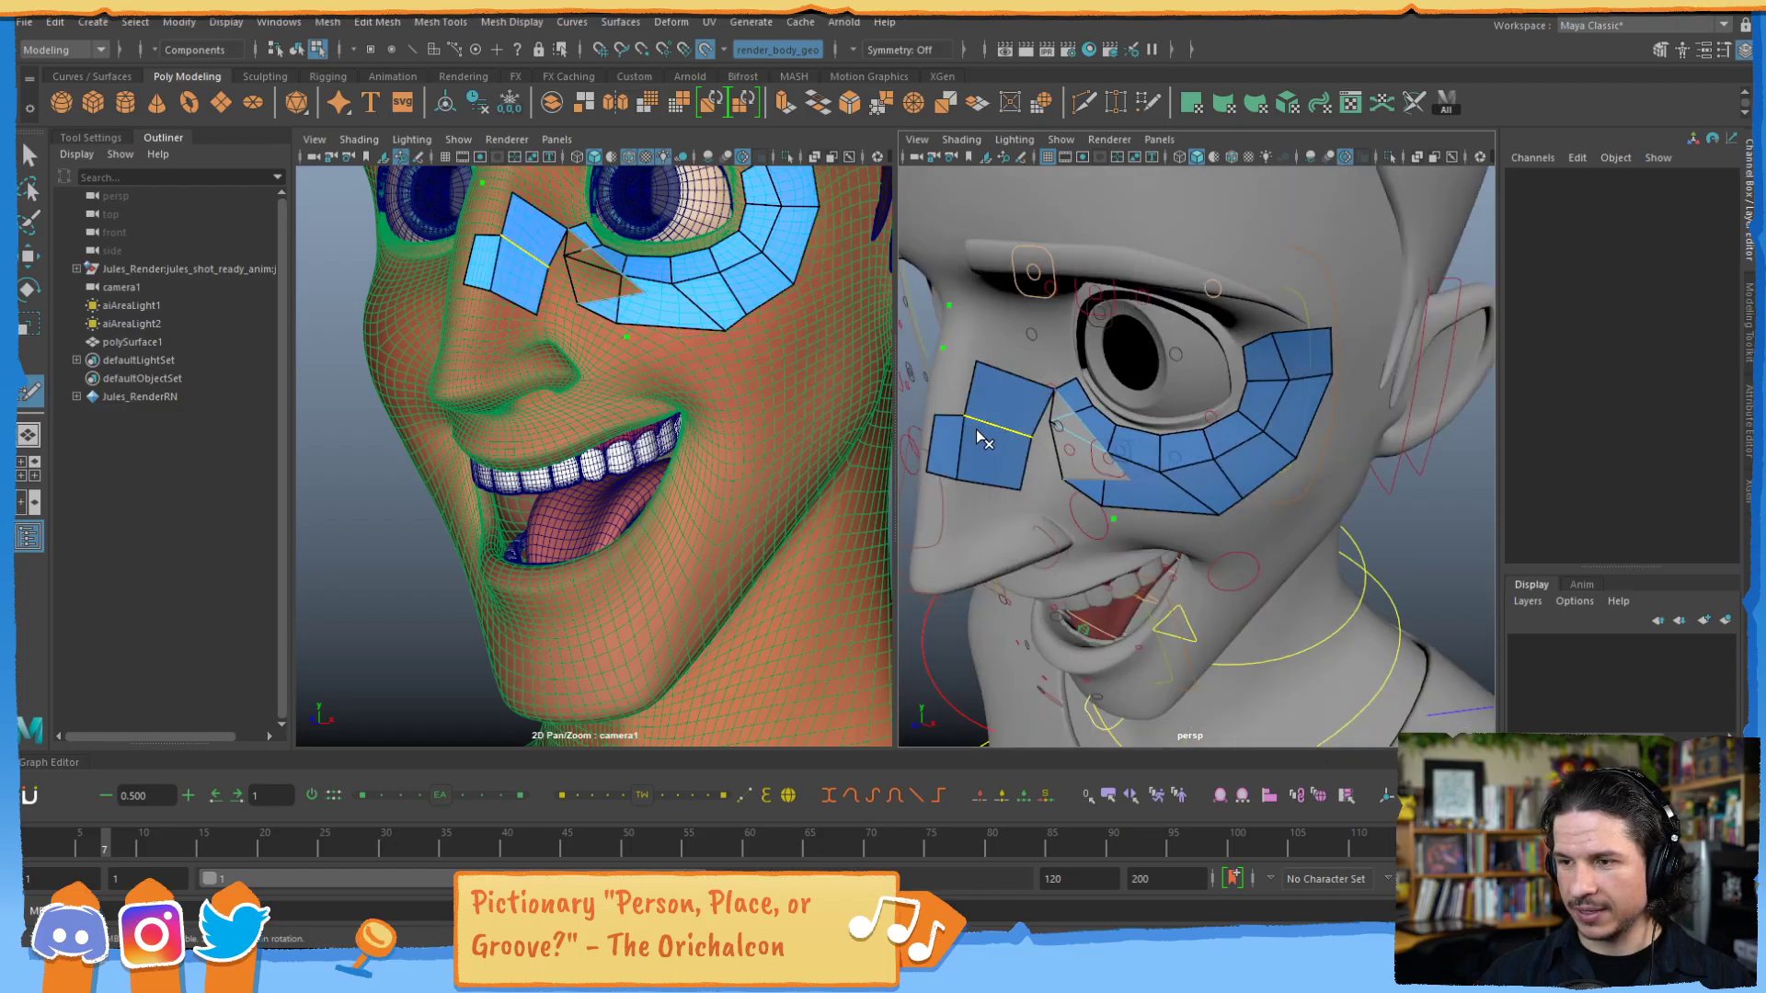
ctrl+shift+click(991, 449)
ctrl+shift+click(1003, 401)
ctrl+shift+click(957, 439)
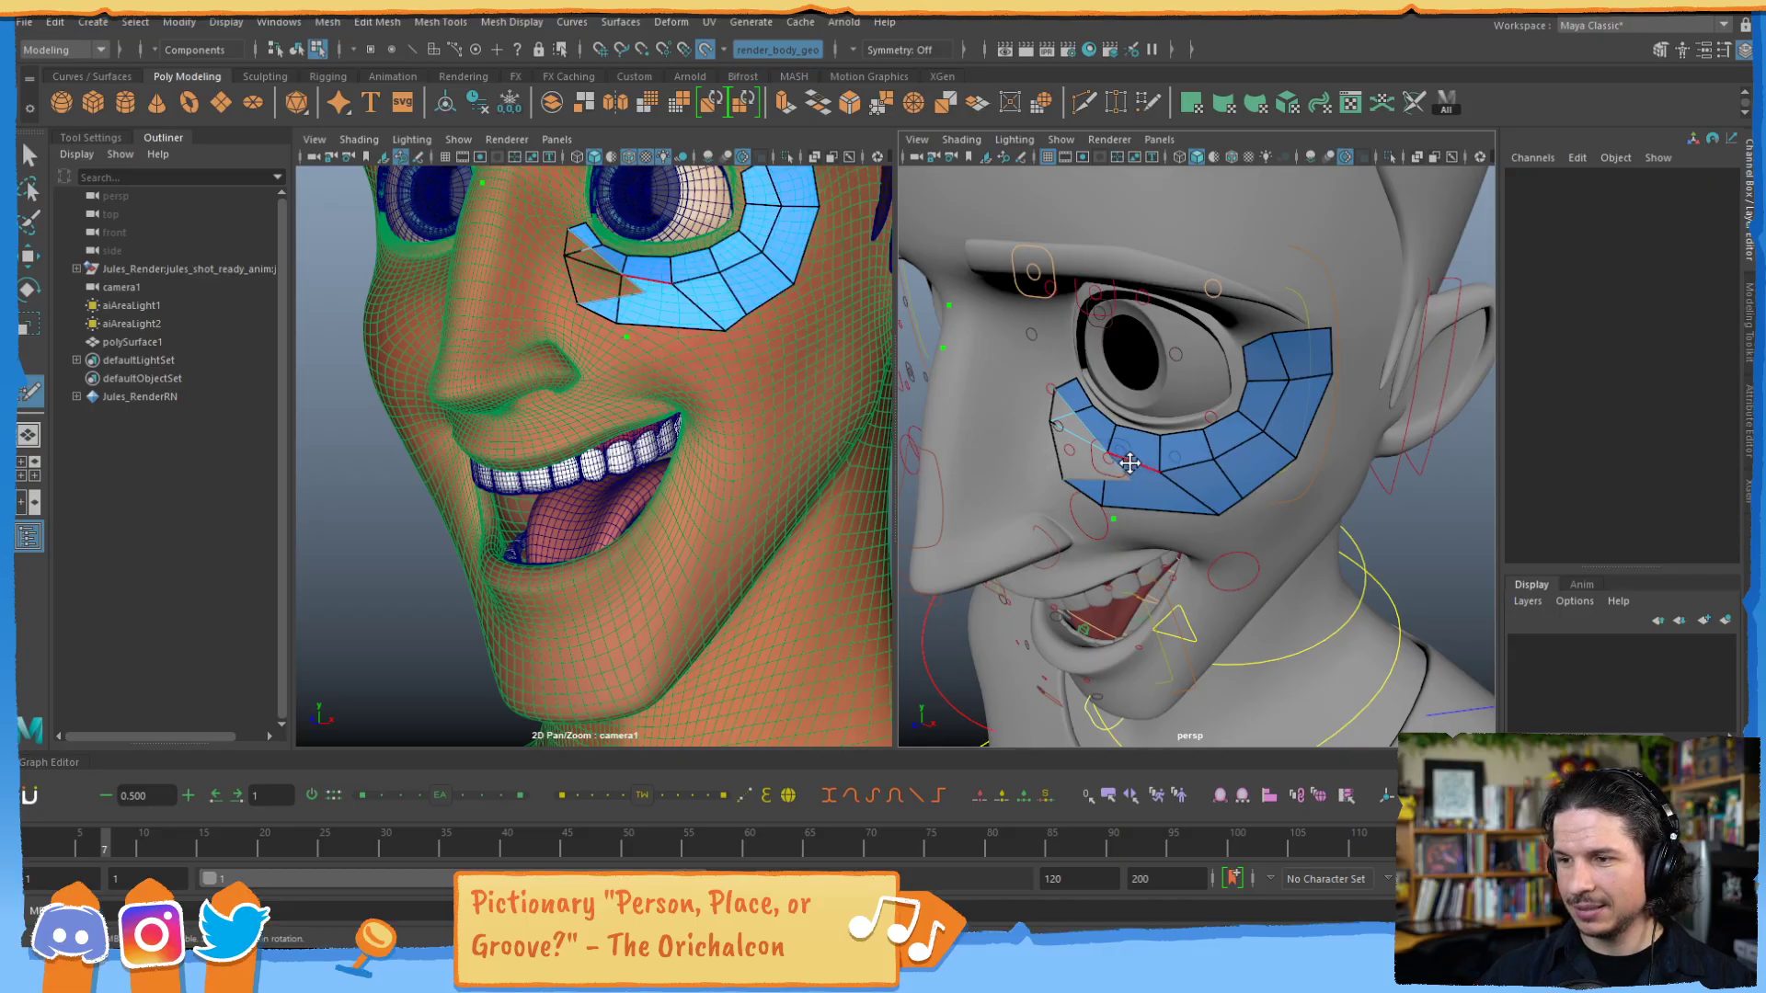
Delete the outer row and the inner-corner quads, keeping the single strip around the lower outer eye
alt+drag(1129, 464, 1085, 460)
ctrl+shift+click(1043, 450)
ctrl+shift+click(1086, 527)
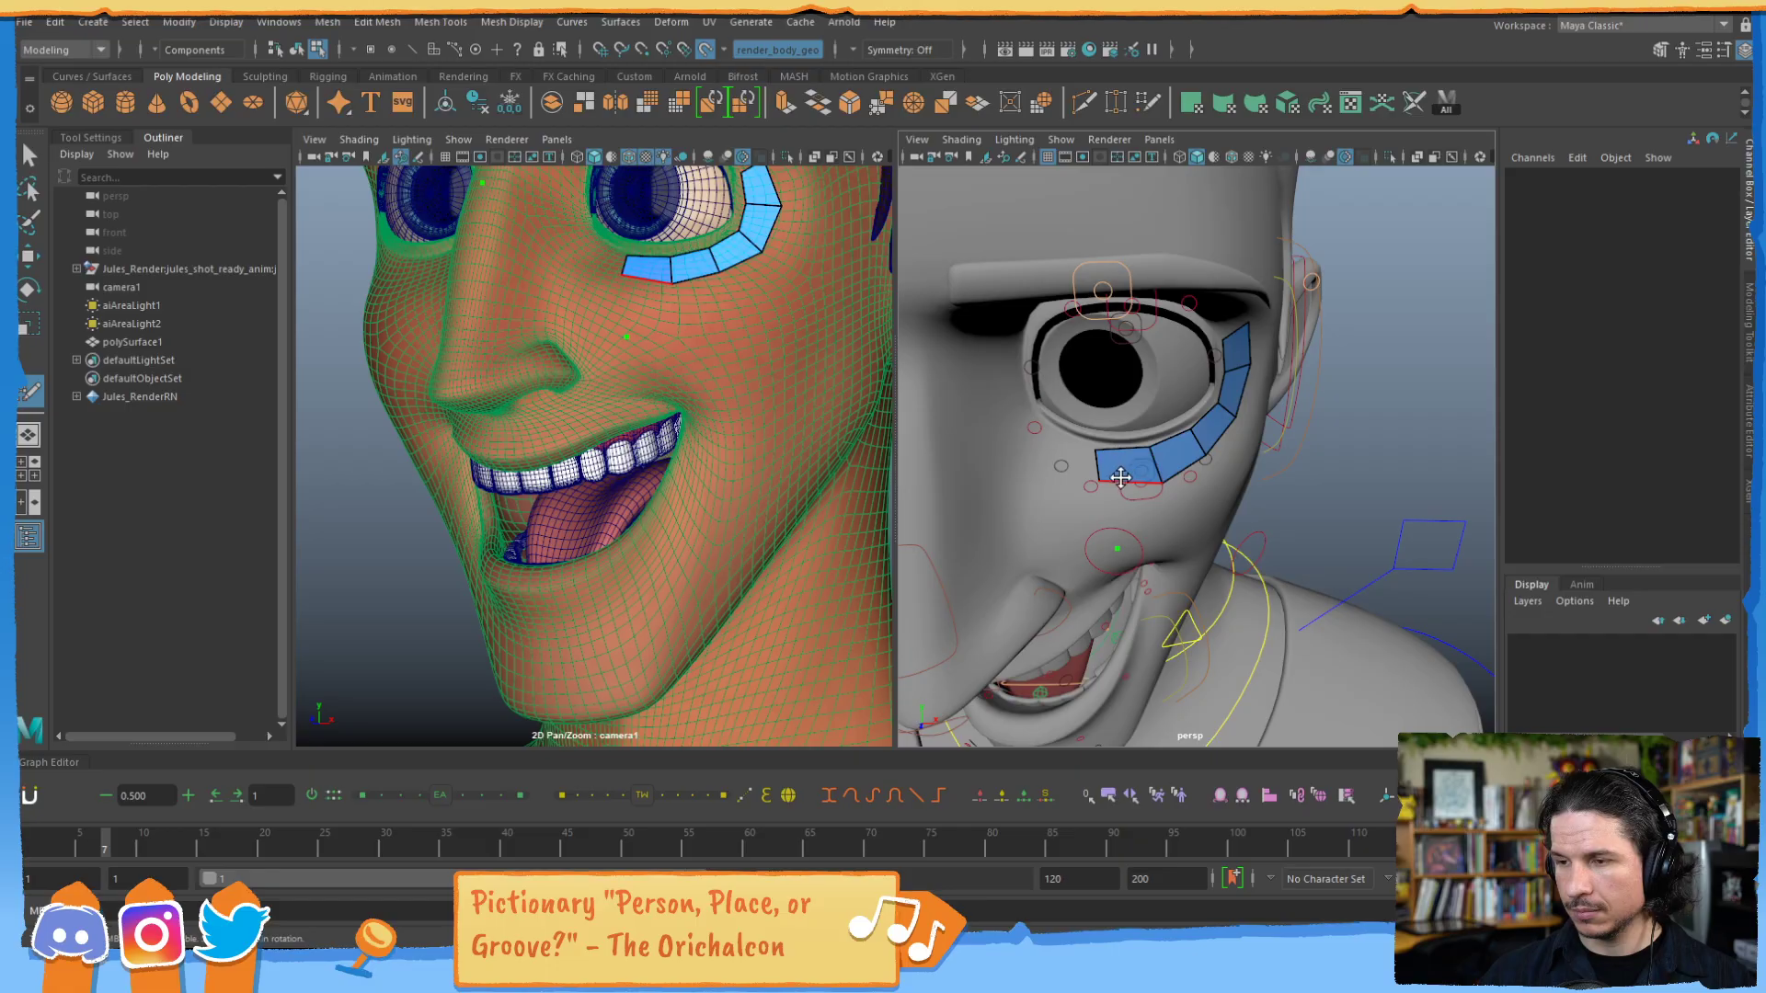
alt+drag(1122, 477, 1127, 478)
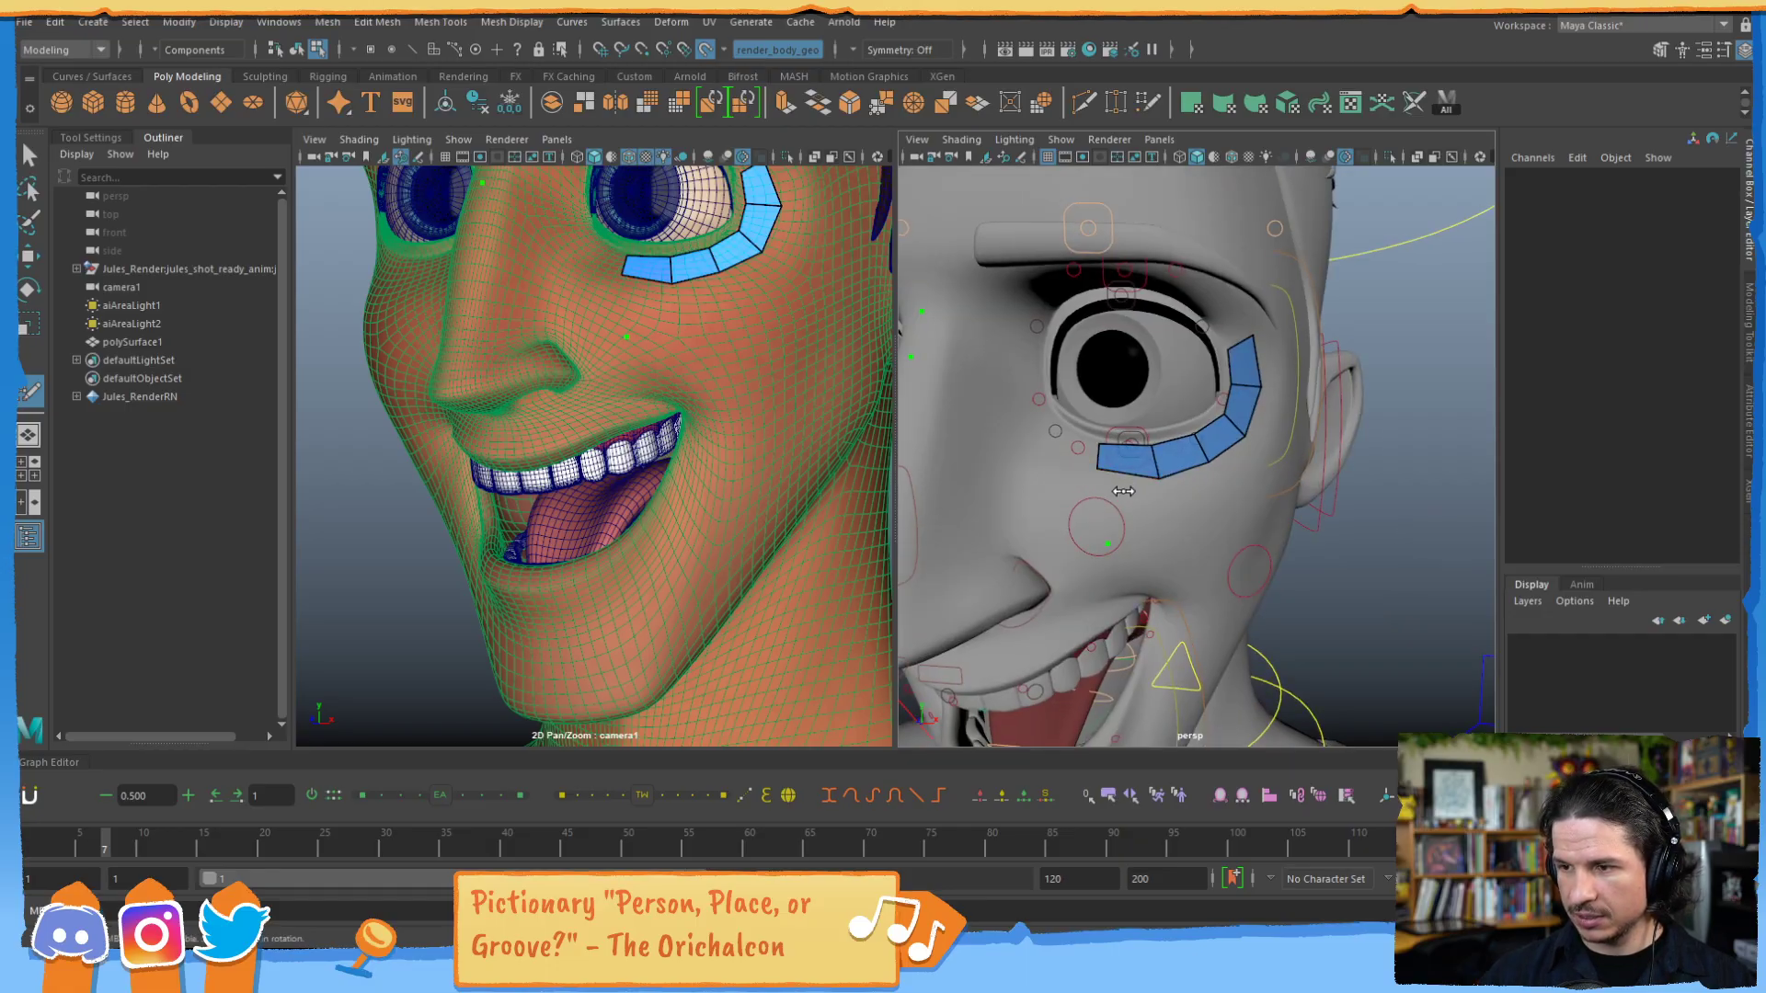
Widen the quad strip below the eye by pulling its lower edge outward over the cheek
mouse_move(1128, 472)
mouse_down()
mouse_move(1123, 493)
mouse_move(1219, 475)
mouse_move(1256, 436)
mouse_up()
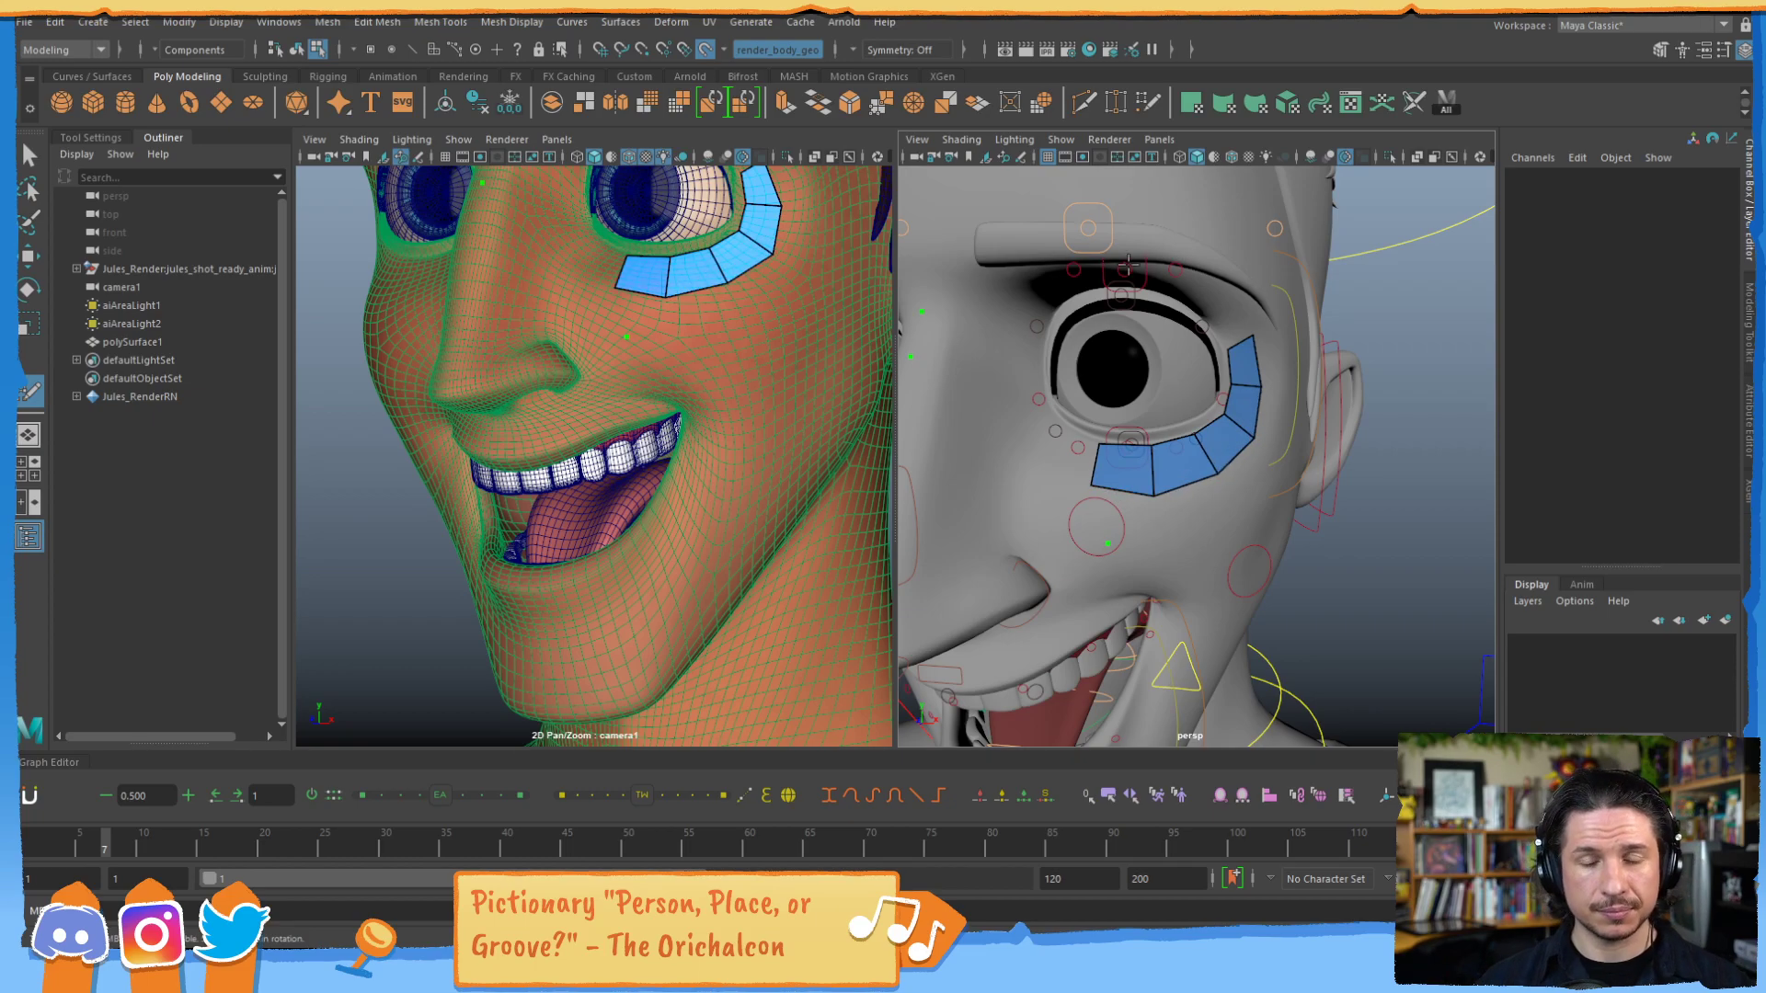
alt+drag(1272, 378, 1169, 392)
key(F8)
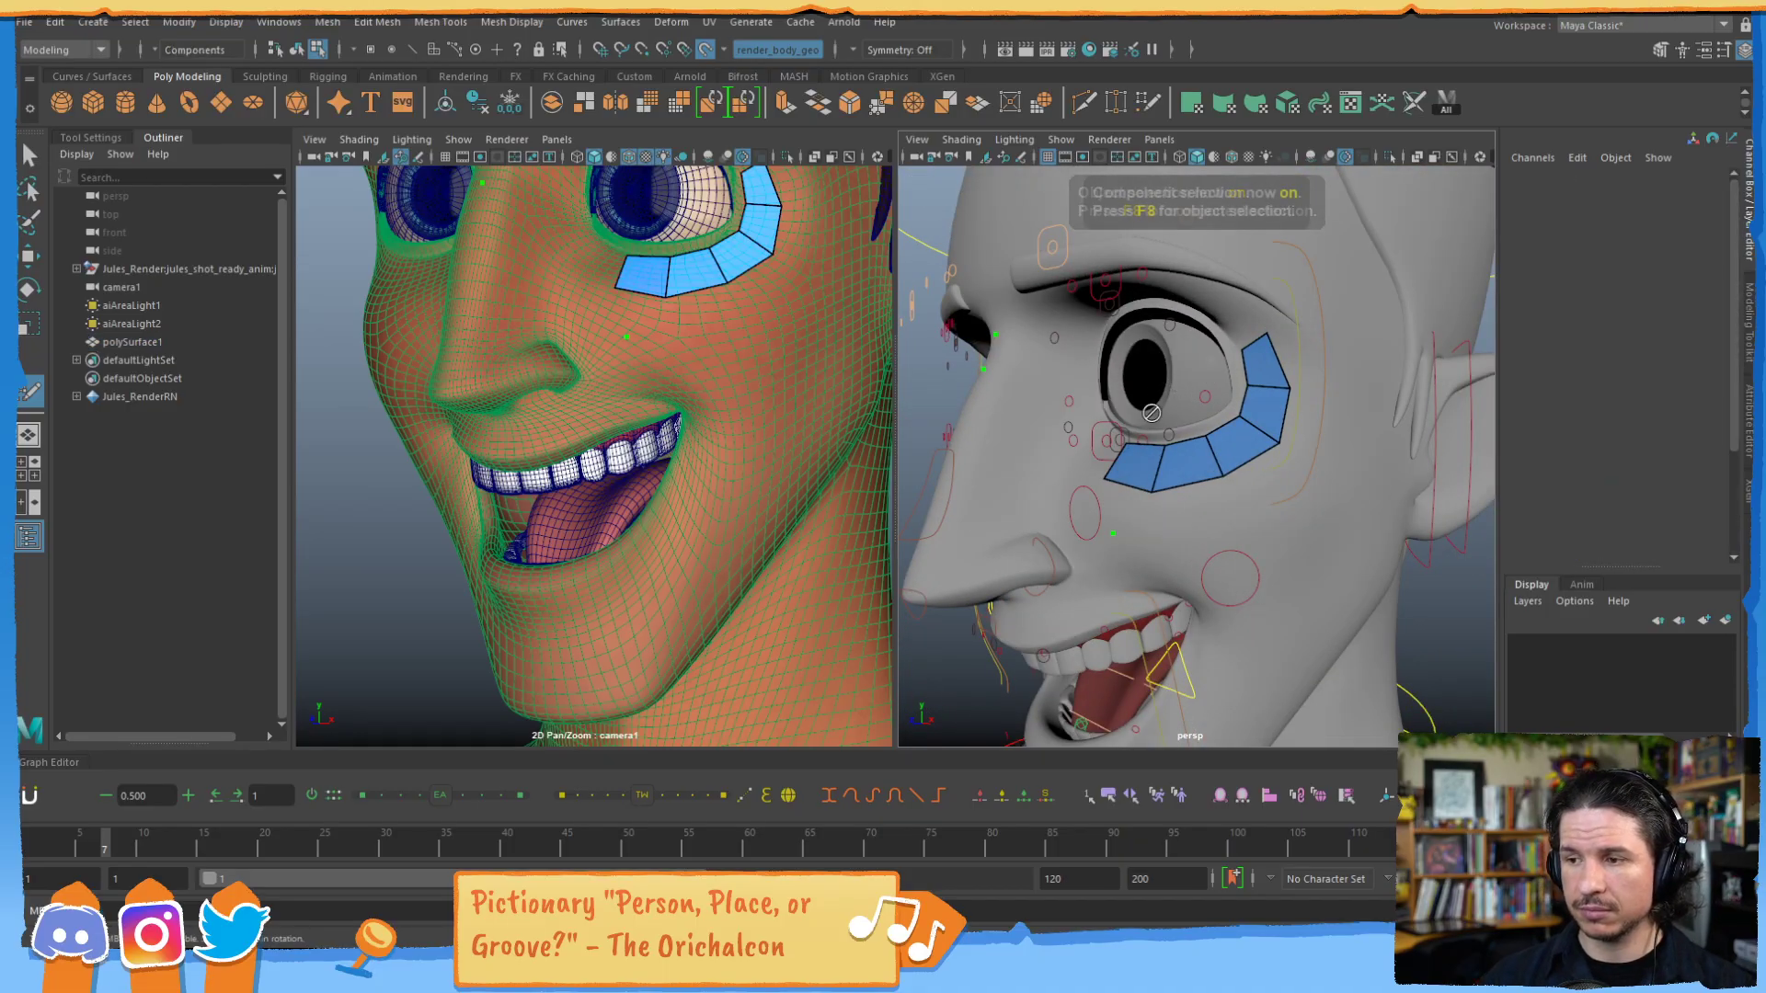
Leave Quad Draw and move the quad strip forward off the face, to a Translate Z of about 1.281
key(w)
alt+drag(1247, 450, 1263, 482)
key(F8)
alt+drag(1242, 423, 1193, 552)
drag(1206, 615, 1203, 614)
Clear the selection and turn off the live surface on the body mesh
alt+middle_drag(1384, 278, 1221, 440)
click(1218, 399)
alt+drag(952, 342, 1058, 315)
alt+right_drag(1055, 316, 1279, 316)
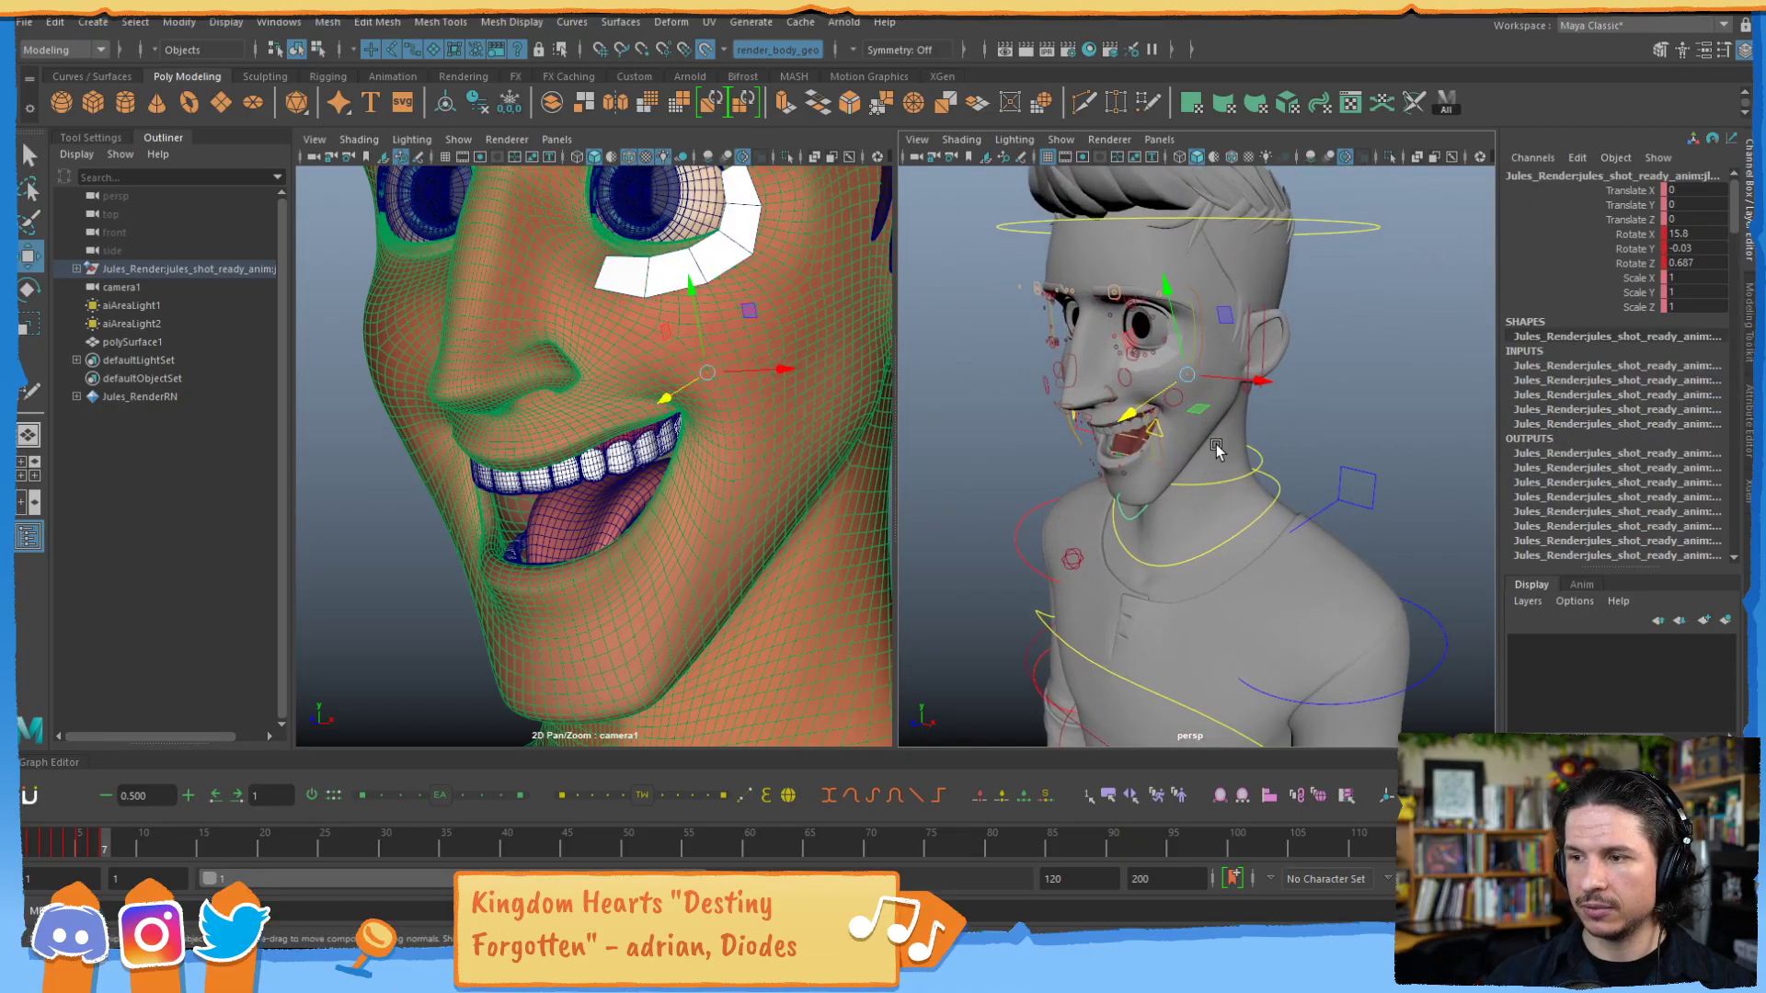
click(995, 253)
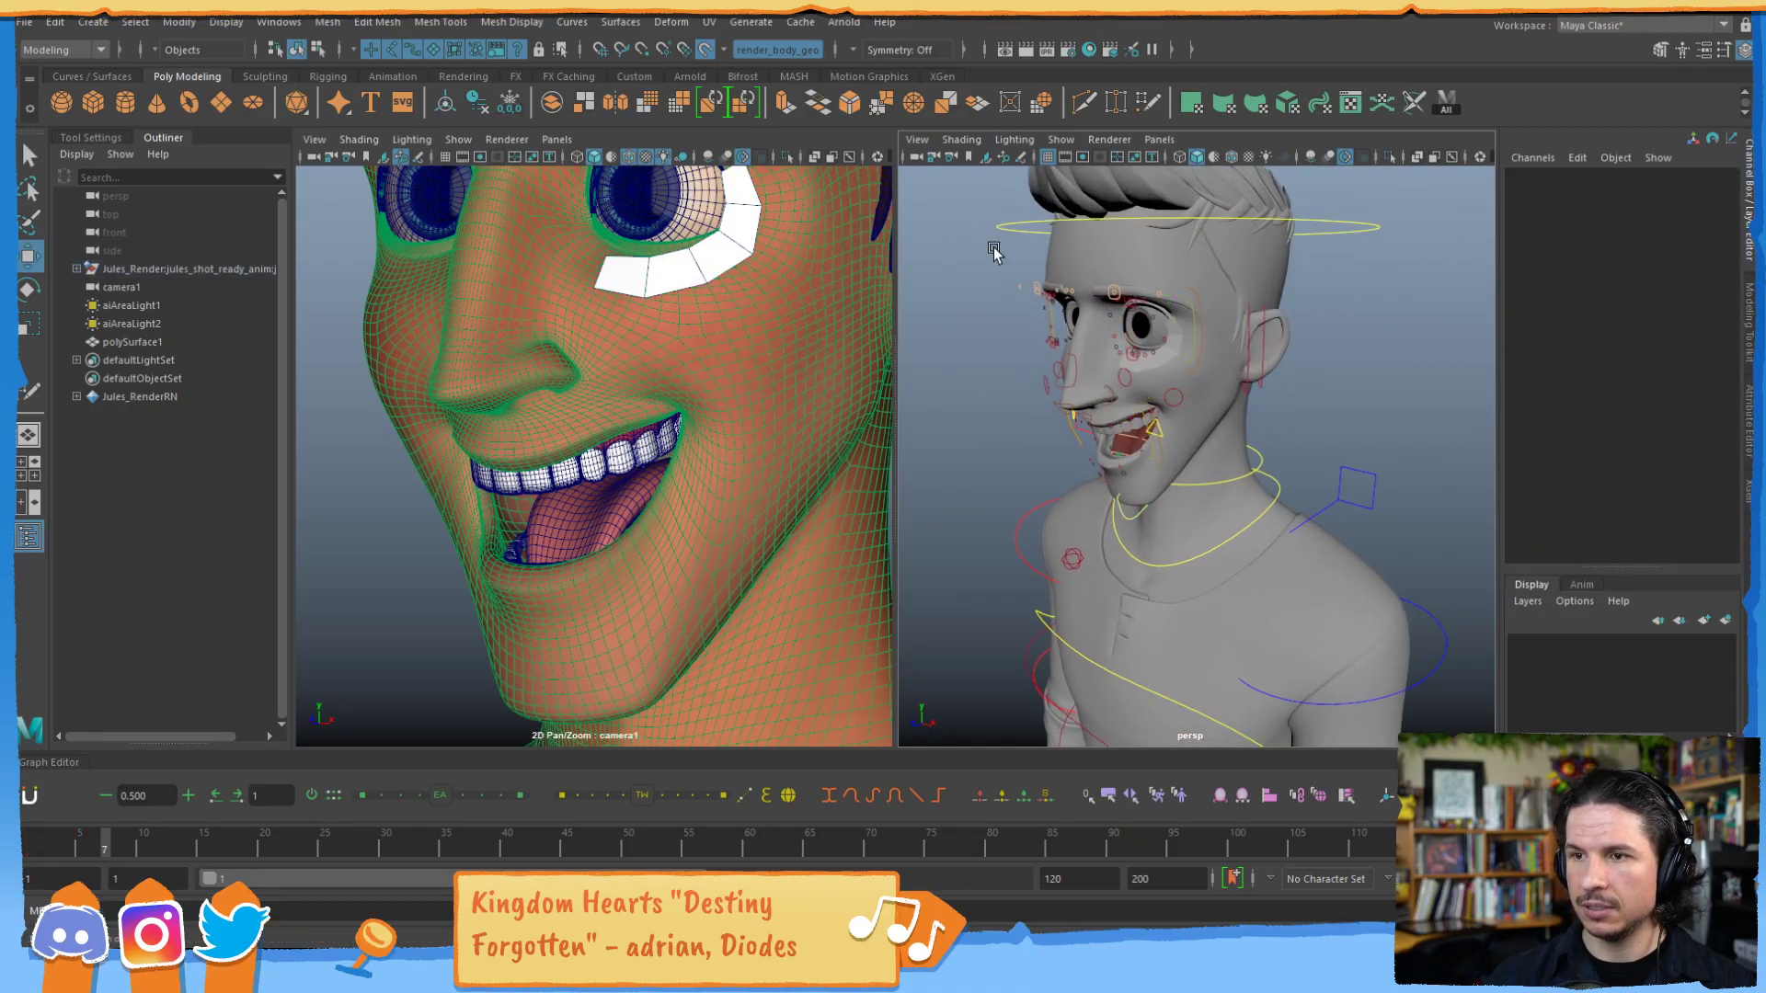
click(705, 51)
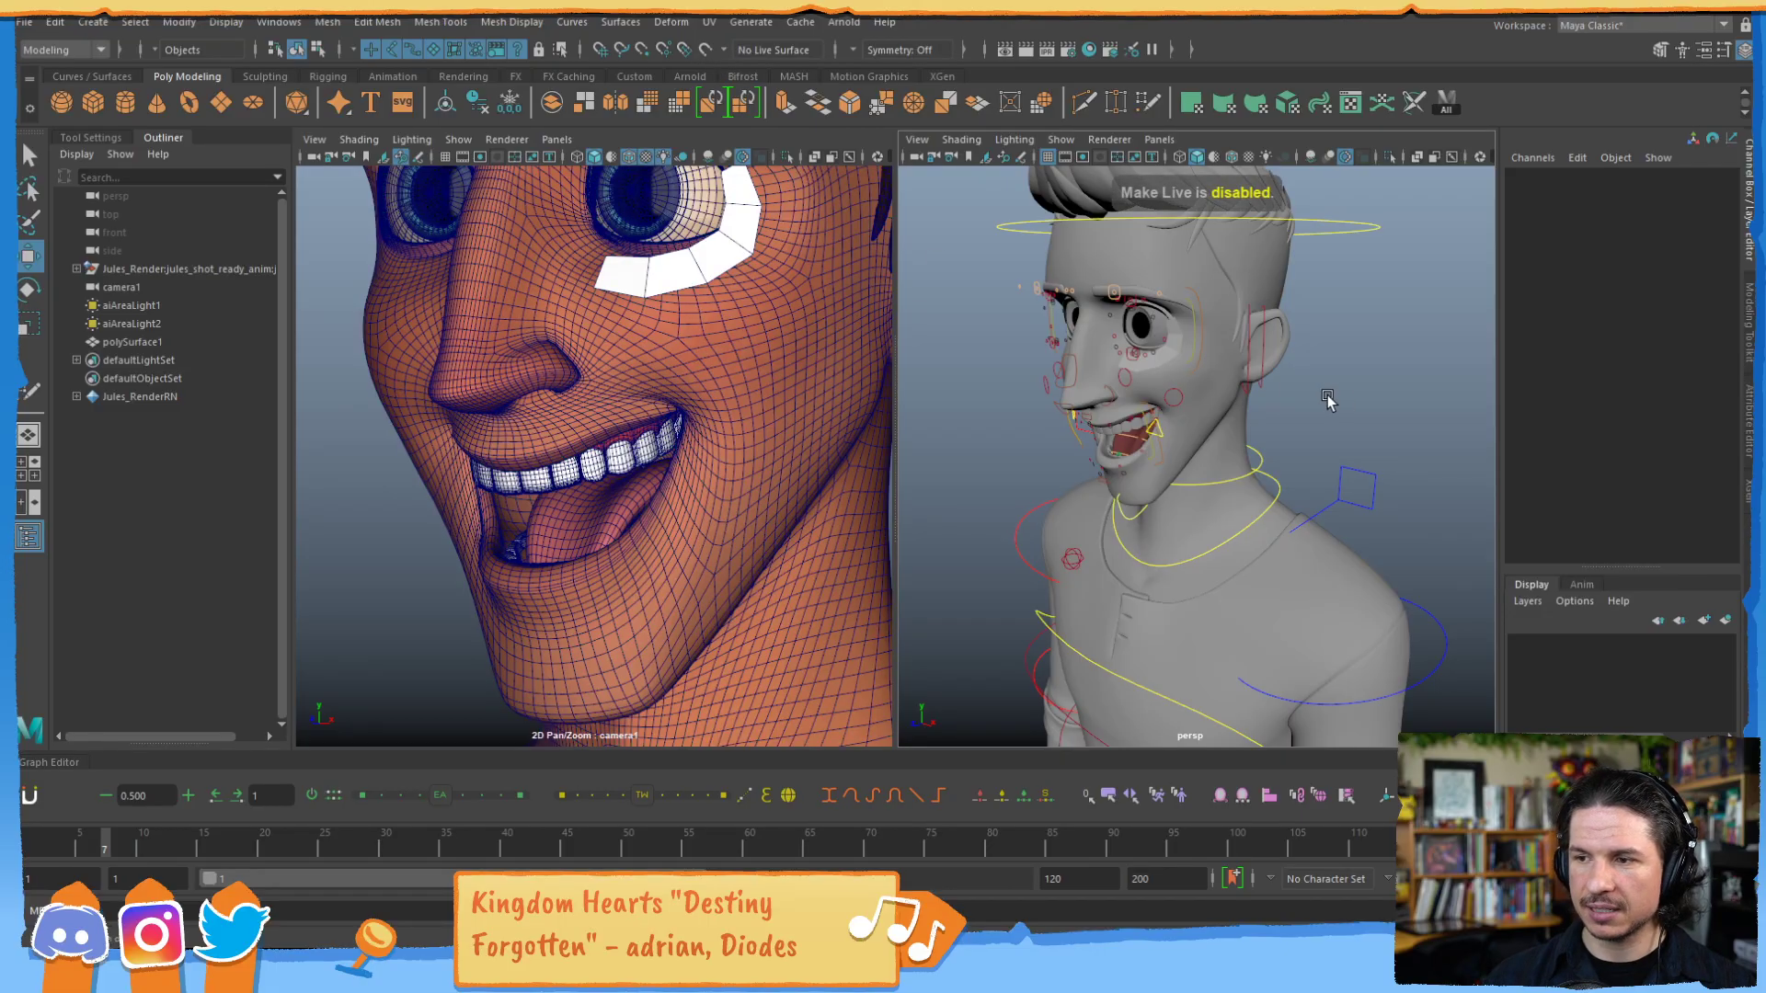
Delete the quad strip around the lower outer eye
alt+drag(1058, 410, 1190, 392)
alt+middle_drag(1057, 372, 1159, 423)
alt+right_drag(1159, 422, 1444, 425)
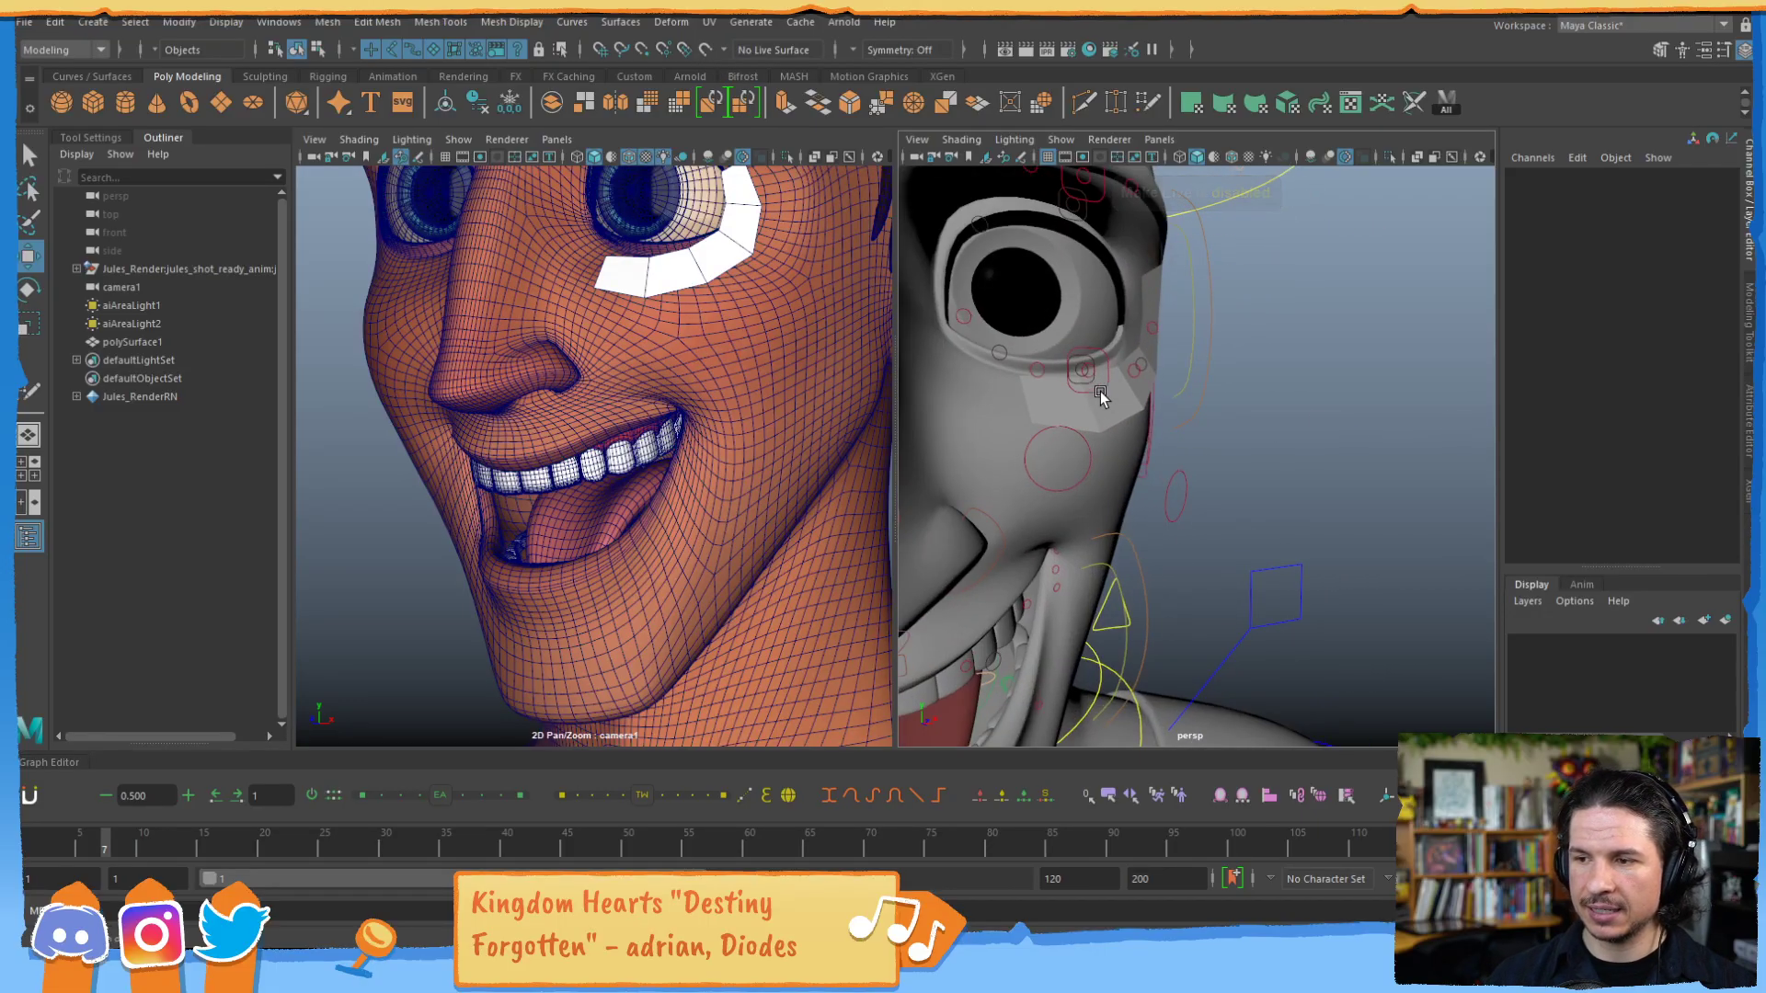
click(1106, 394)
mouse_move(1196, 416)
alt+mouse_down()
mouse_move(1053, 411)
mouse_move(1168, 398)
alt+mouse_up()
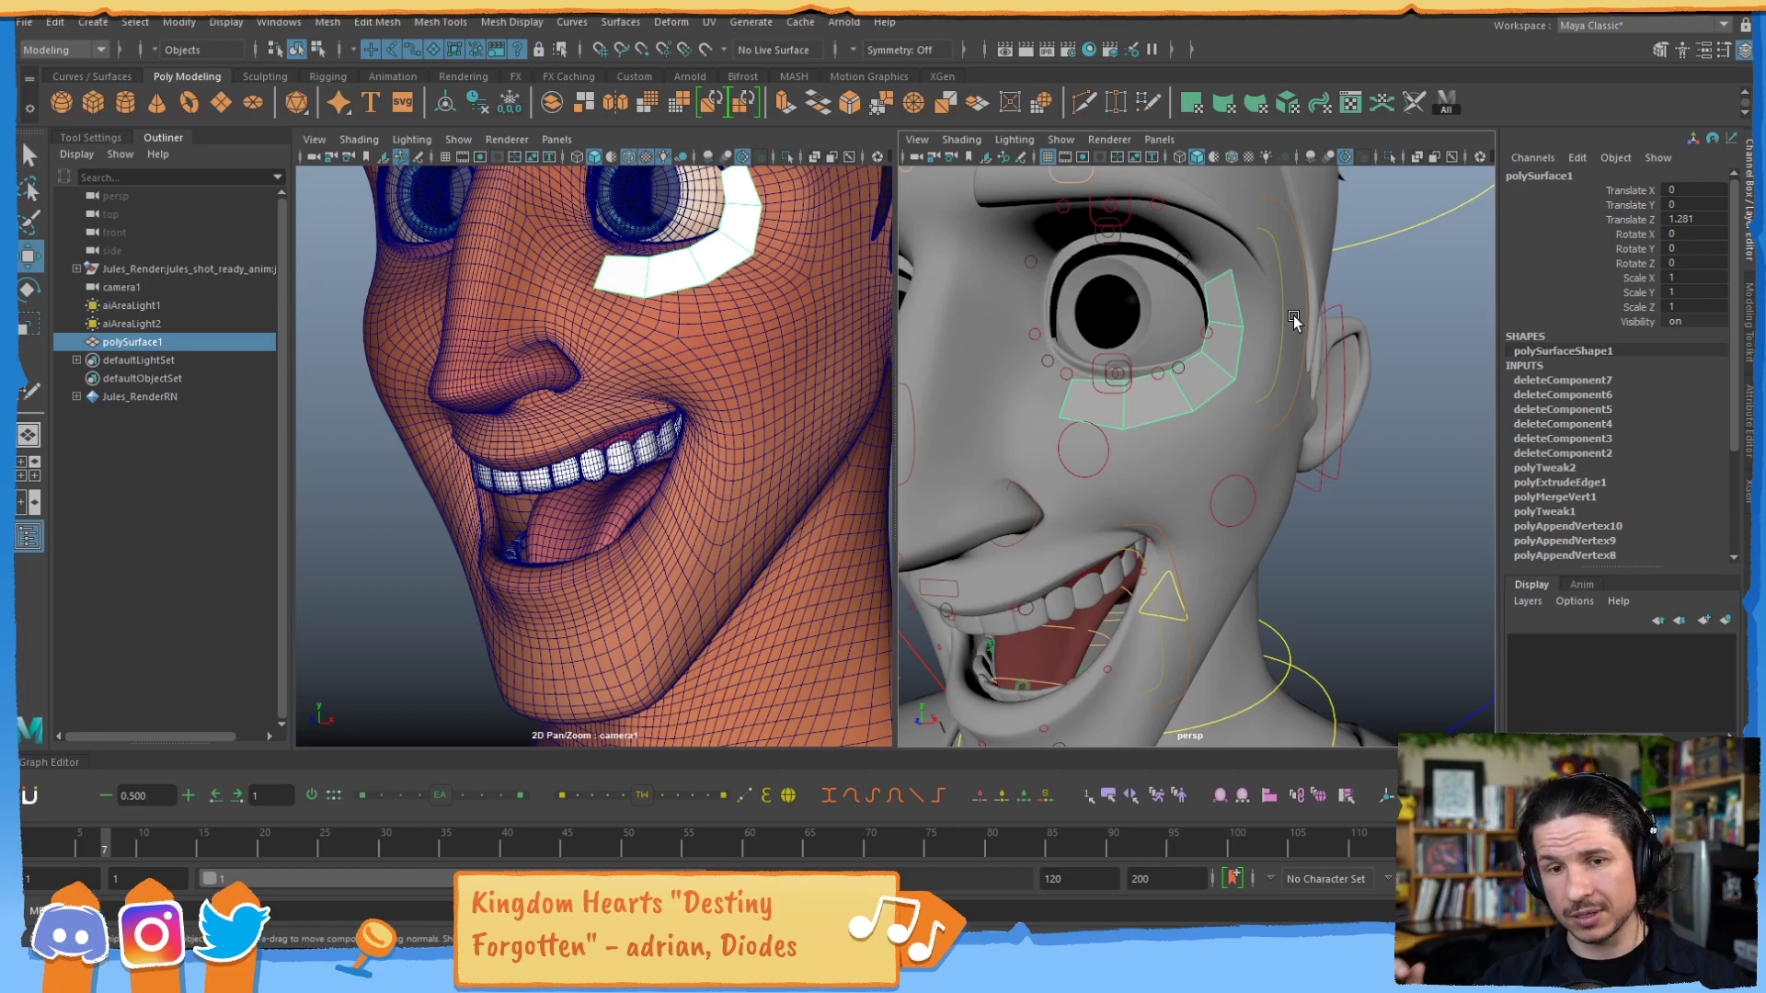
key(Delete)
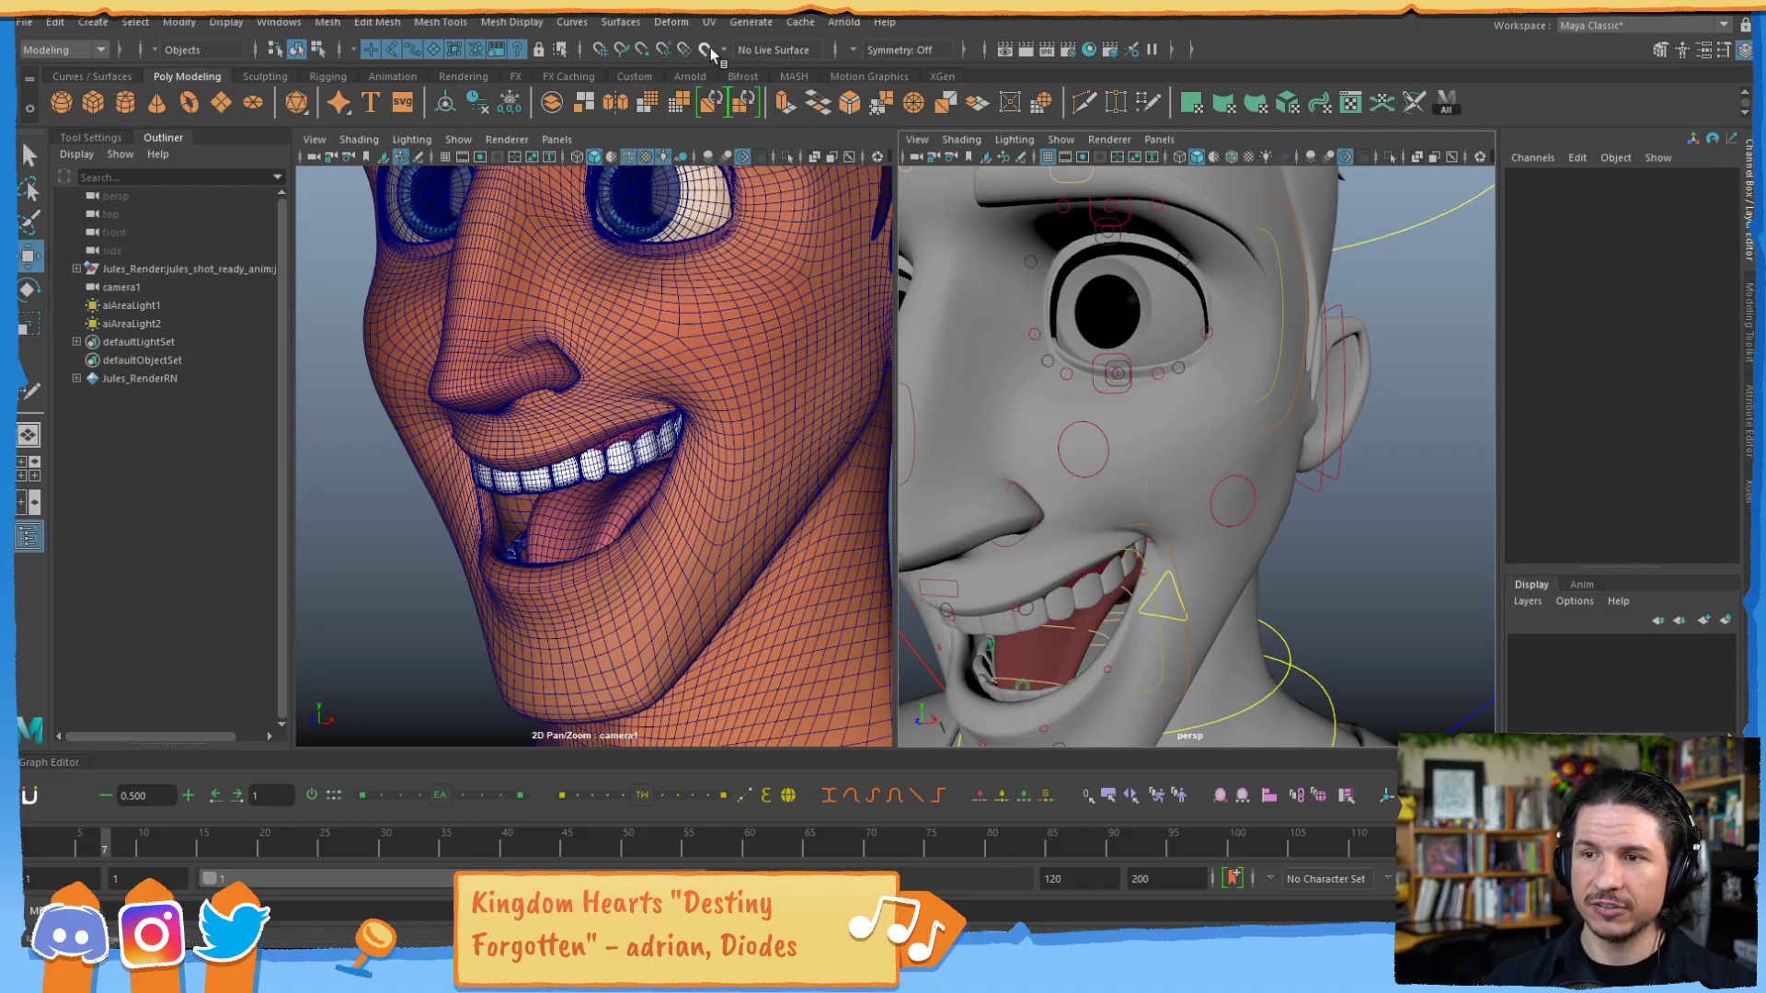
Make the body mesh live and draw a CV curve on it around the lower outer side of the eye
click(1207, 447)
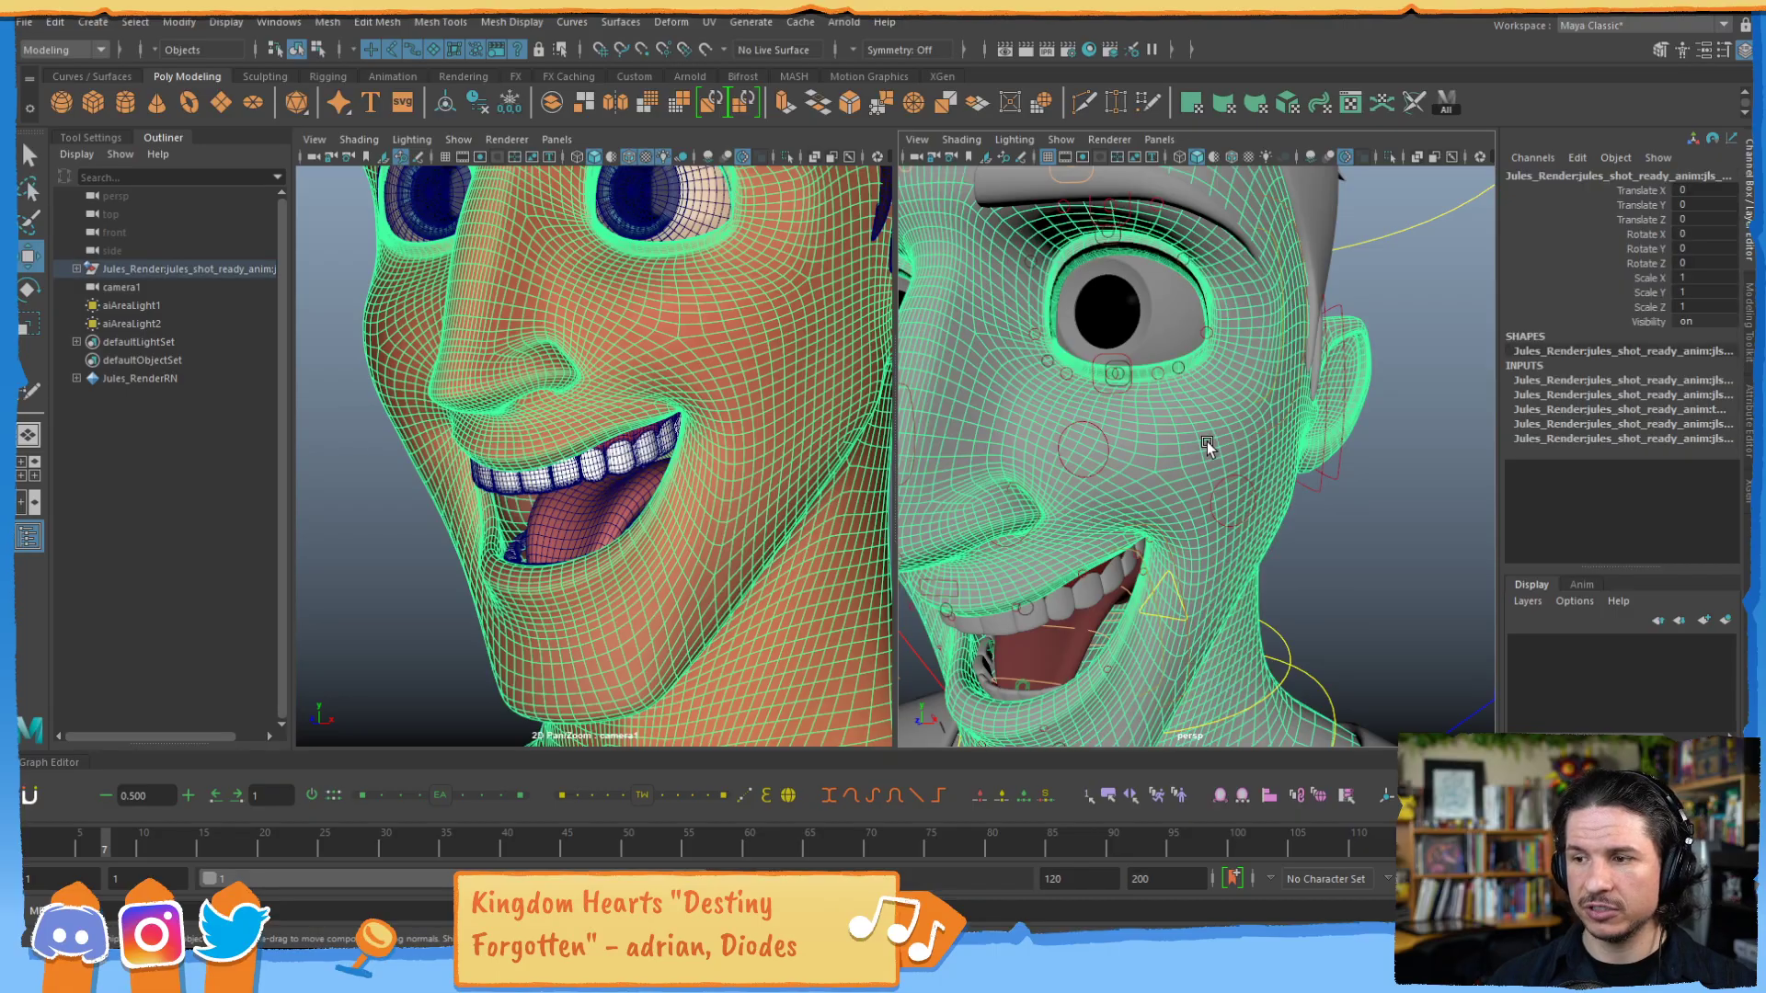
click(705, 48)
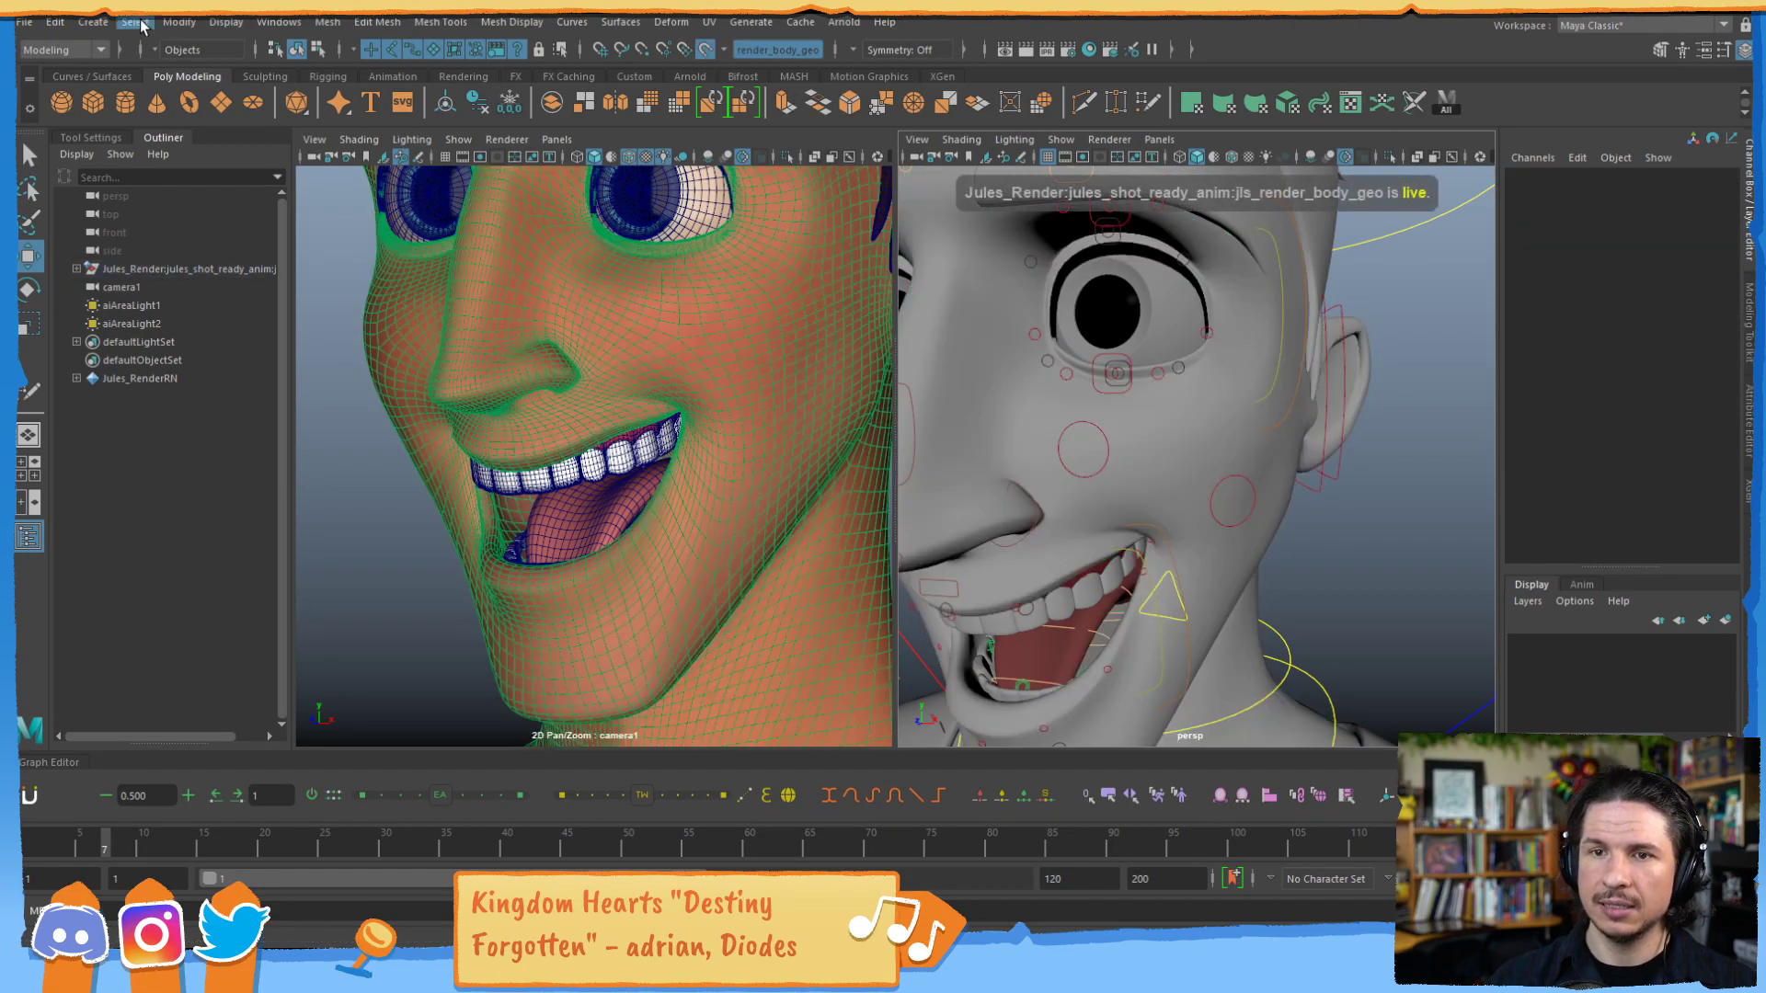
click(112, 24)
mouse_move(212, 160)
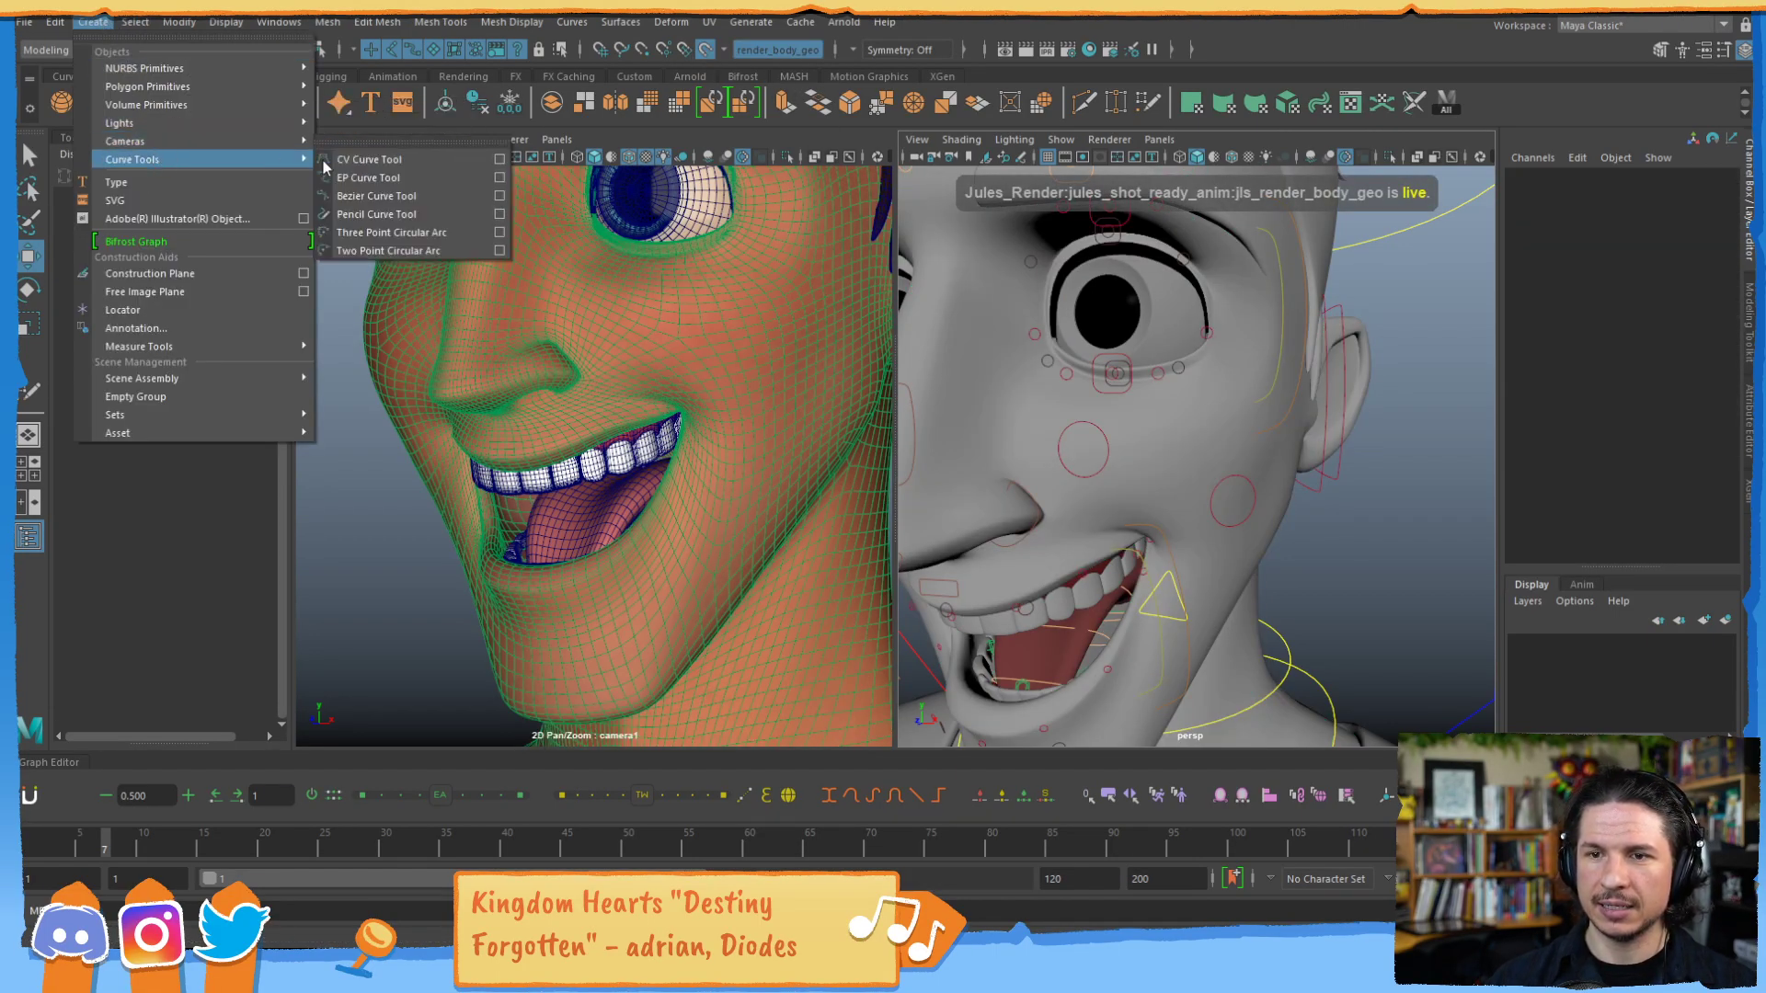
click(388, 162)
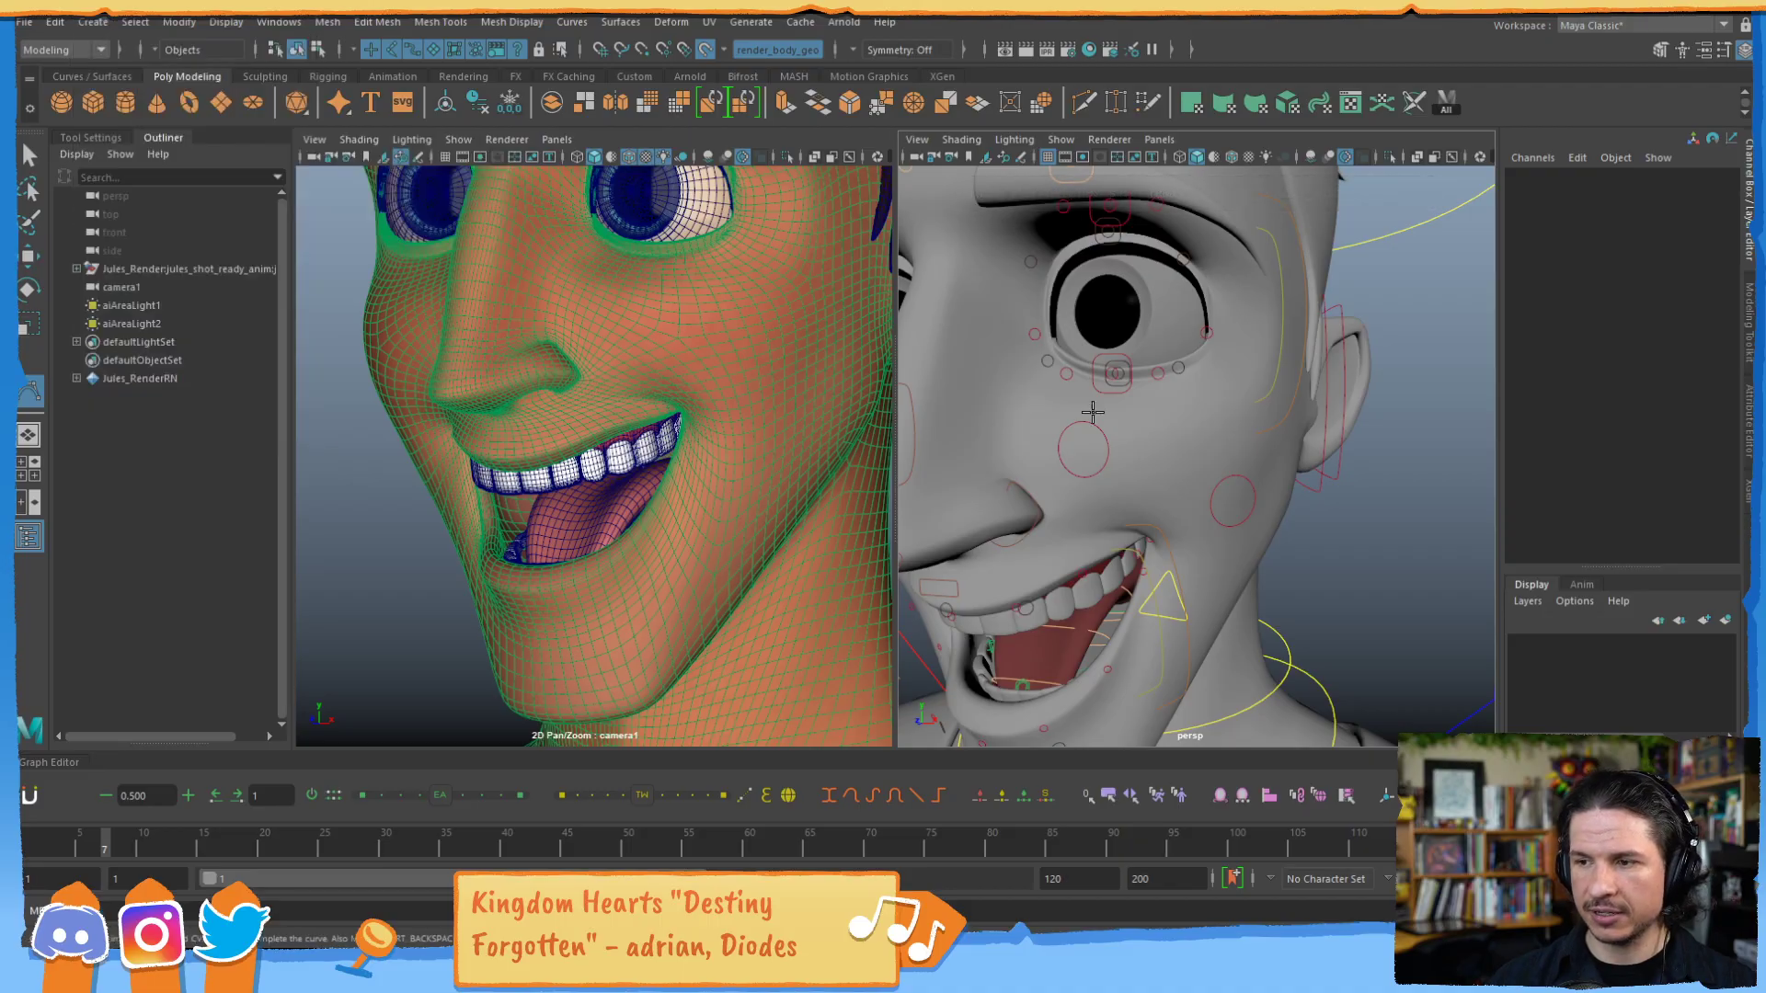
click(1126, 441)
click(1228, 276)
key(Return)
Try editing the curve's control vertices on the live surface, and undo the last changes
alt+drag(1216, 368, 1165, 336)
right_drag(1146, 287, 1058, 287)
alt+drag(1094, 359, 1150, 364)
click(1193, 366)
key(ctrl+z)
key(ctrl+z)
key(w)
Turn off the live surface and reposition the curve's control vertex on the cheek below the outer eye
click(705, 50)
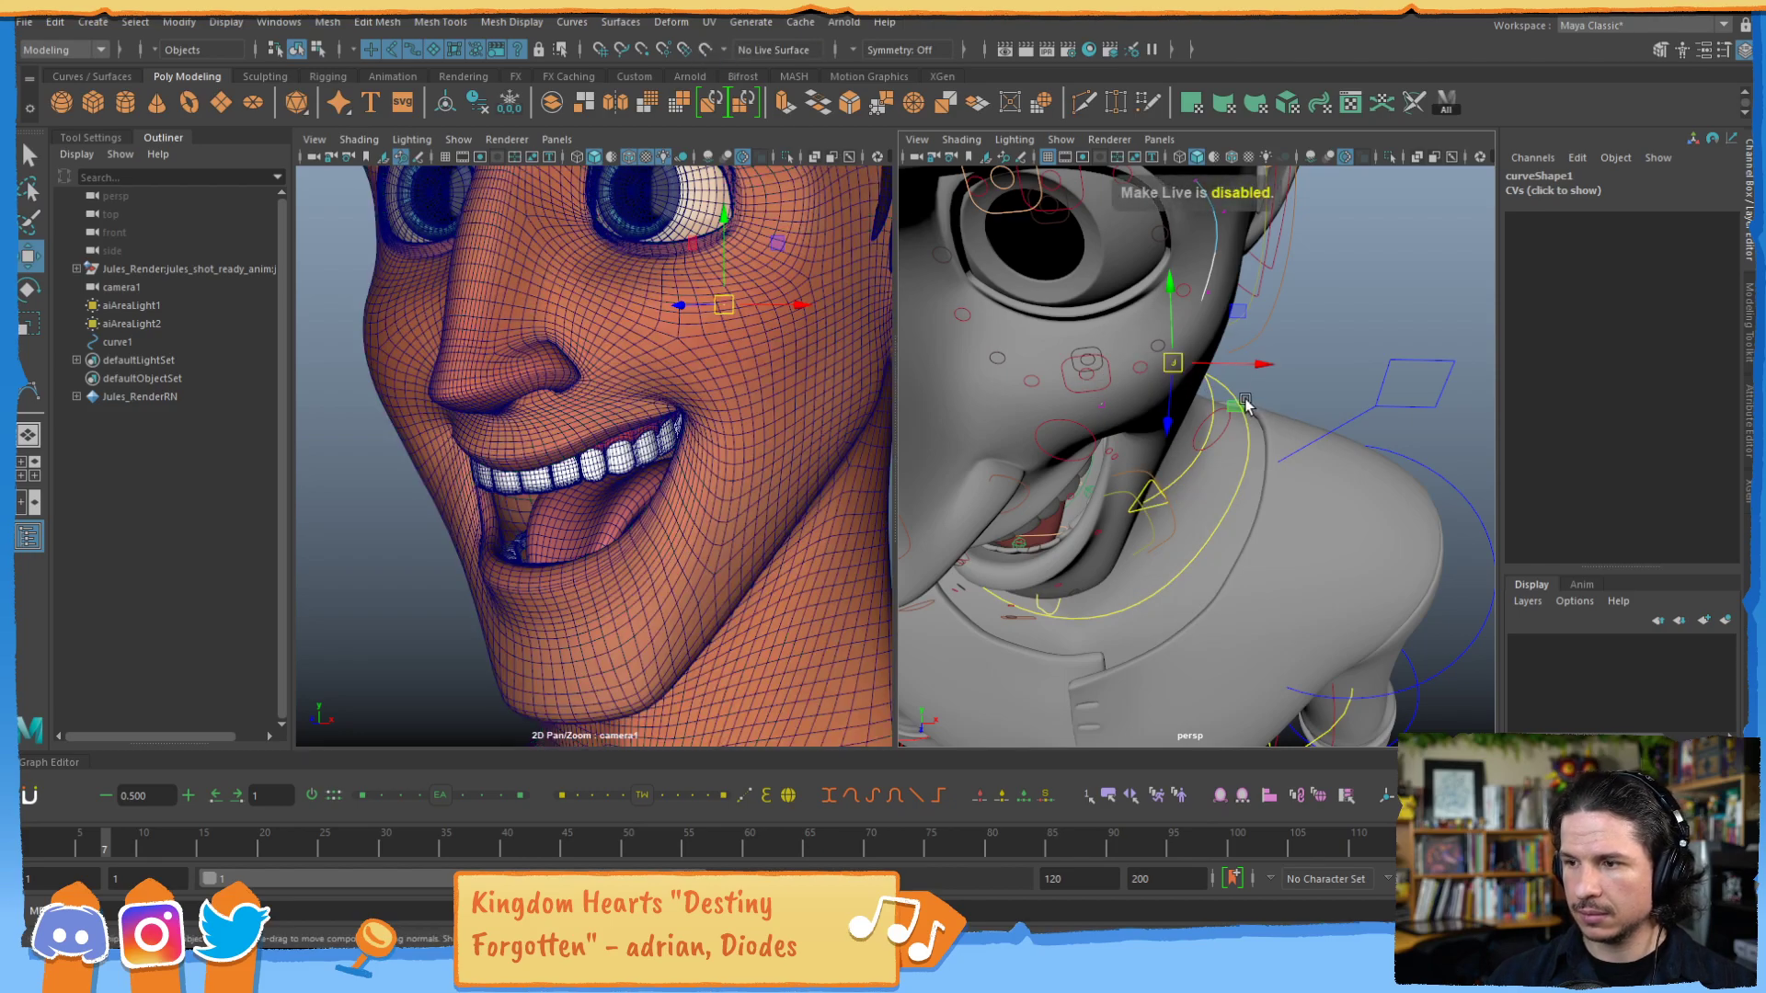
drag(1248, 413, 1246, 410)
click(1100, 403)
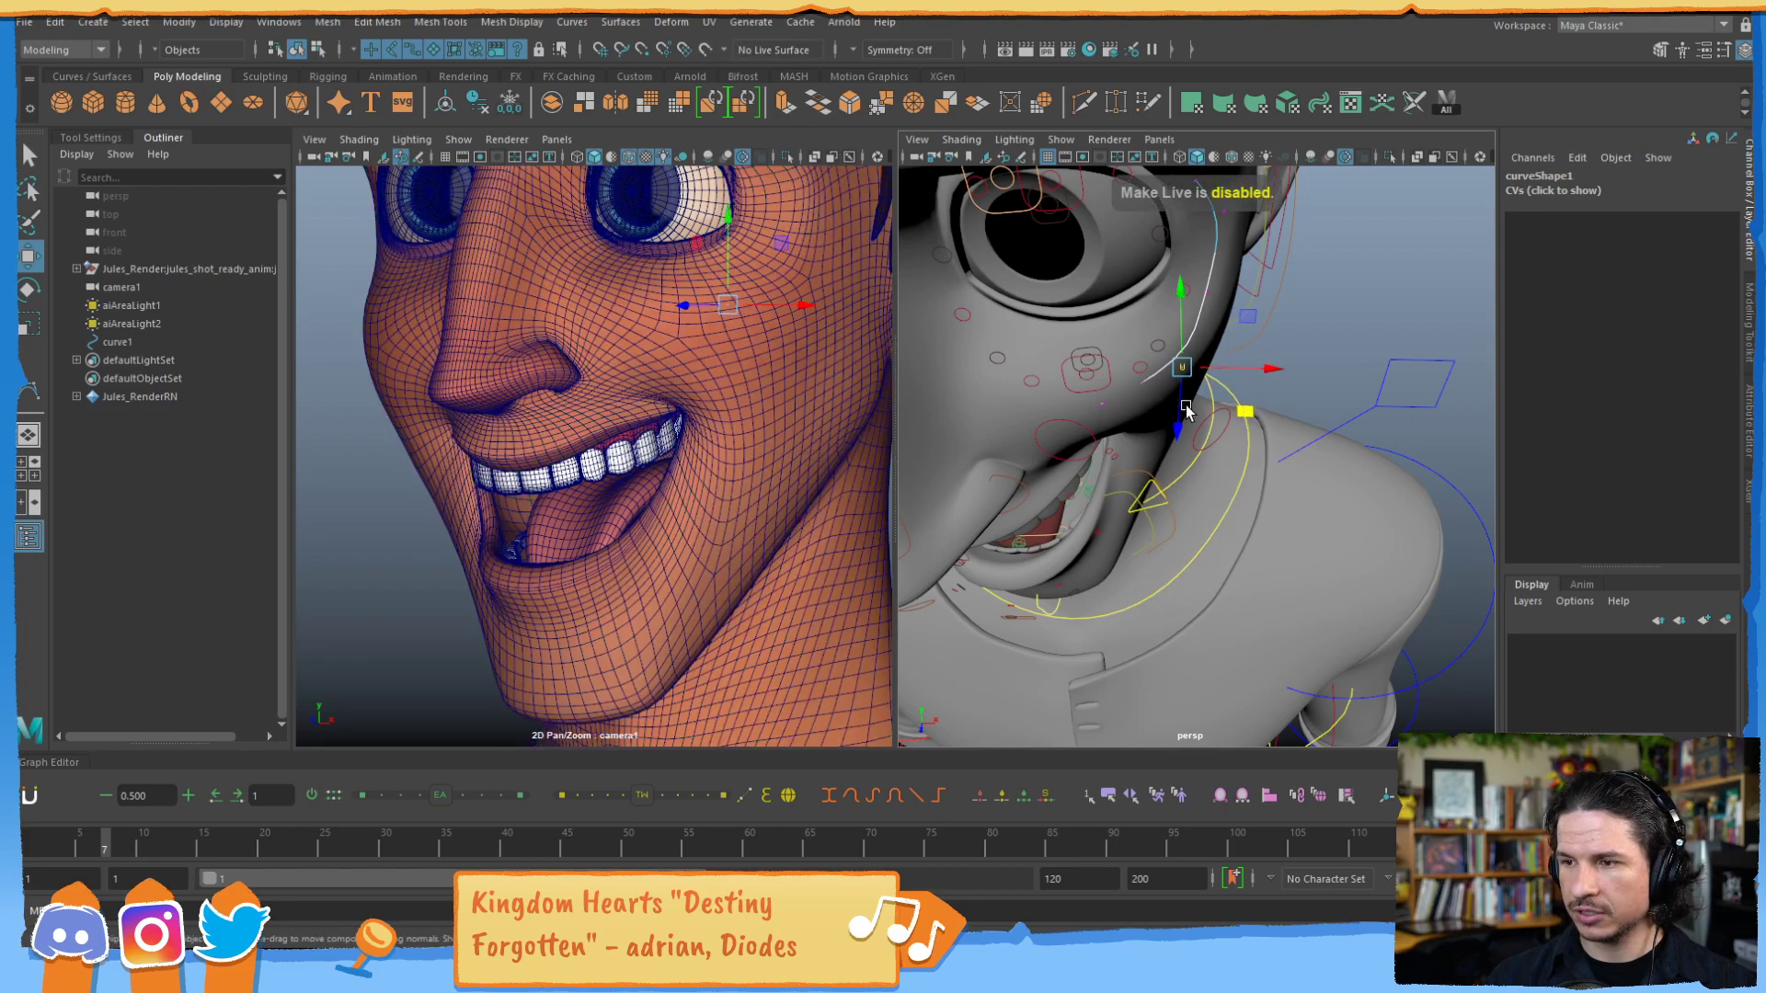
drag(1157, 450, 1356, 433)
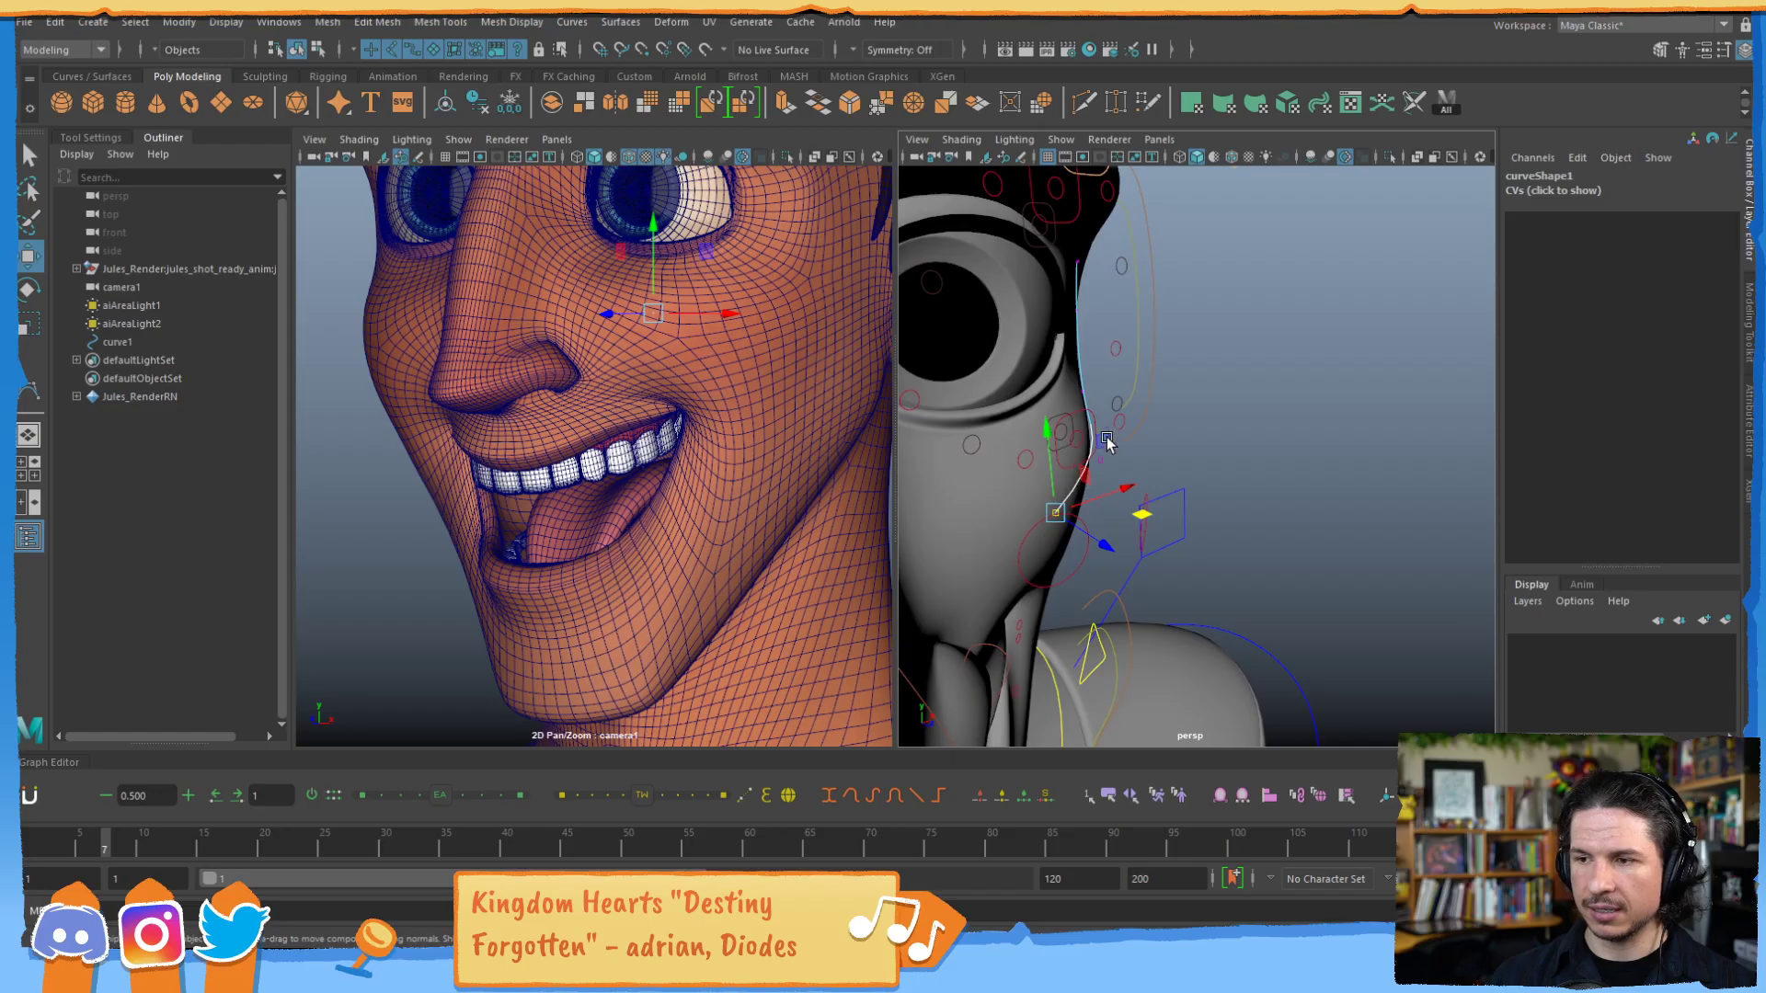
Delete the curve around the outer eye
key(F8)
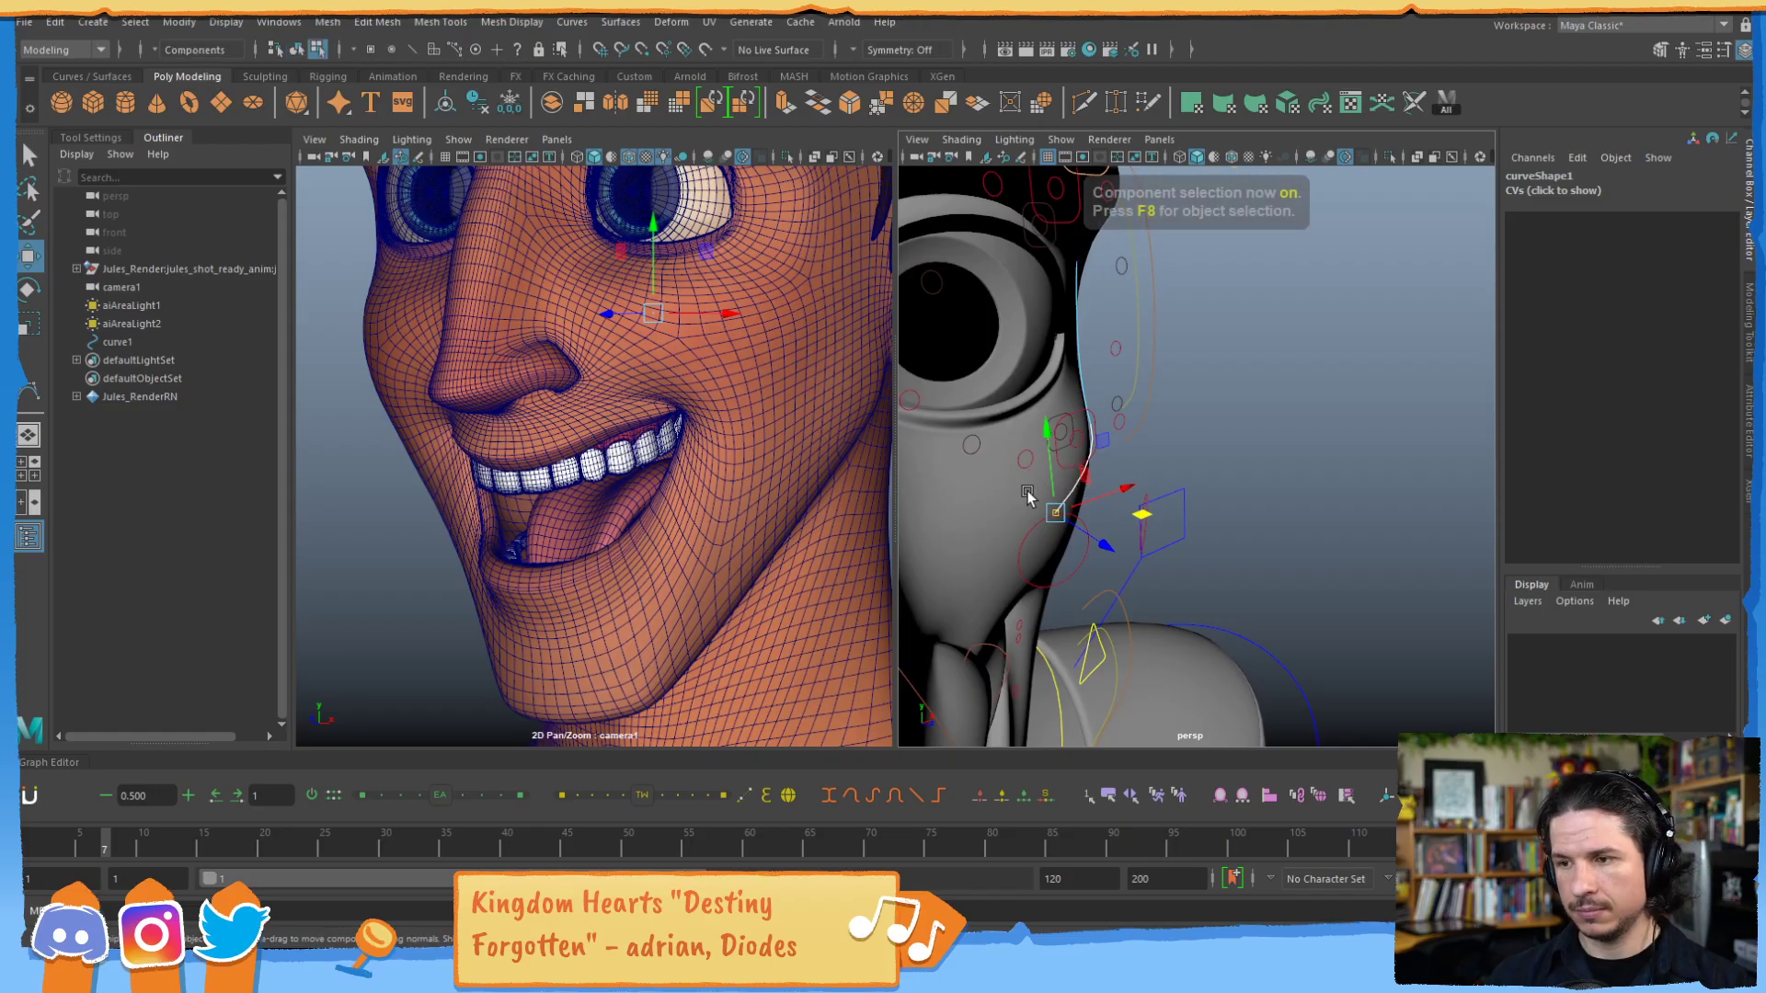
key(Delete)
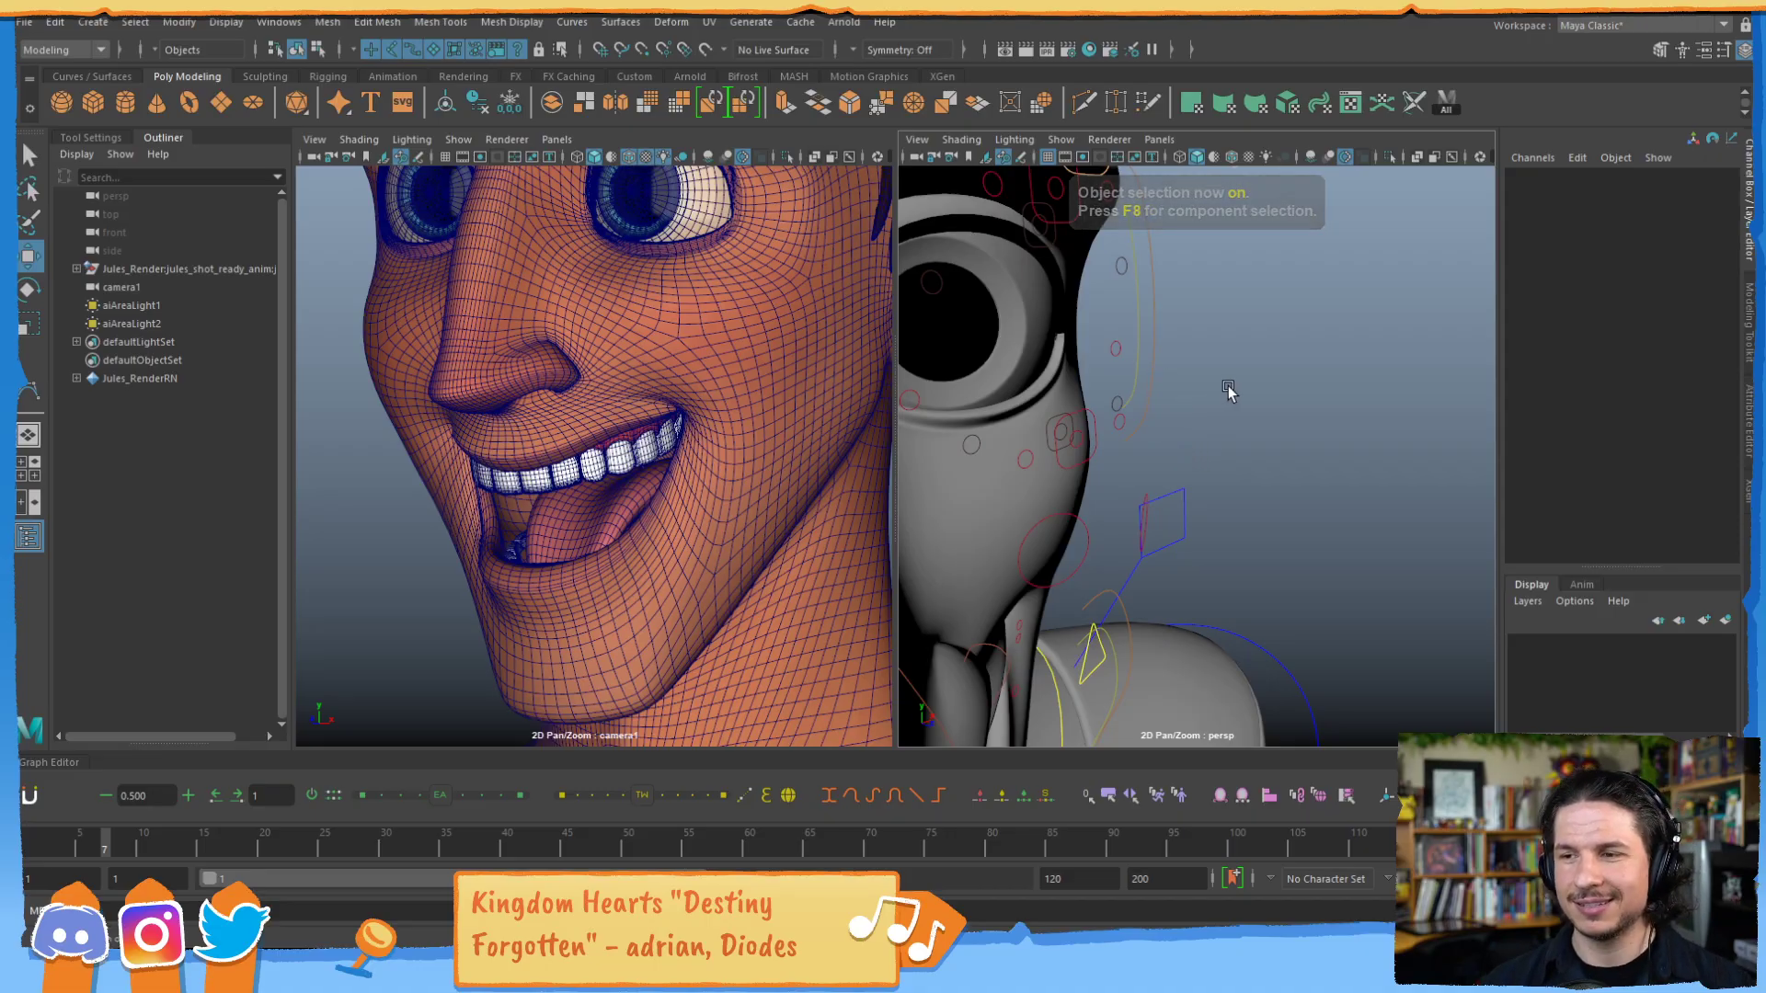
Examine the character's head and upper body from the front in the perspective view
alt+drag(1226, 390, 1116, 398)
alt+right_drag(1116, 398, 1064, 346)
alt+drag(1065, 347, 1024, 396)
alt+right_drag(1023, 394, 1099, 358)
alt+middle_drag(1099, 359, 1164, 280)
alt+right_drag(1164, 280, 1130, 341)
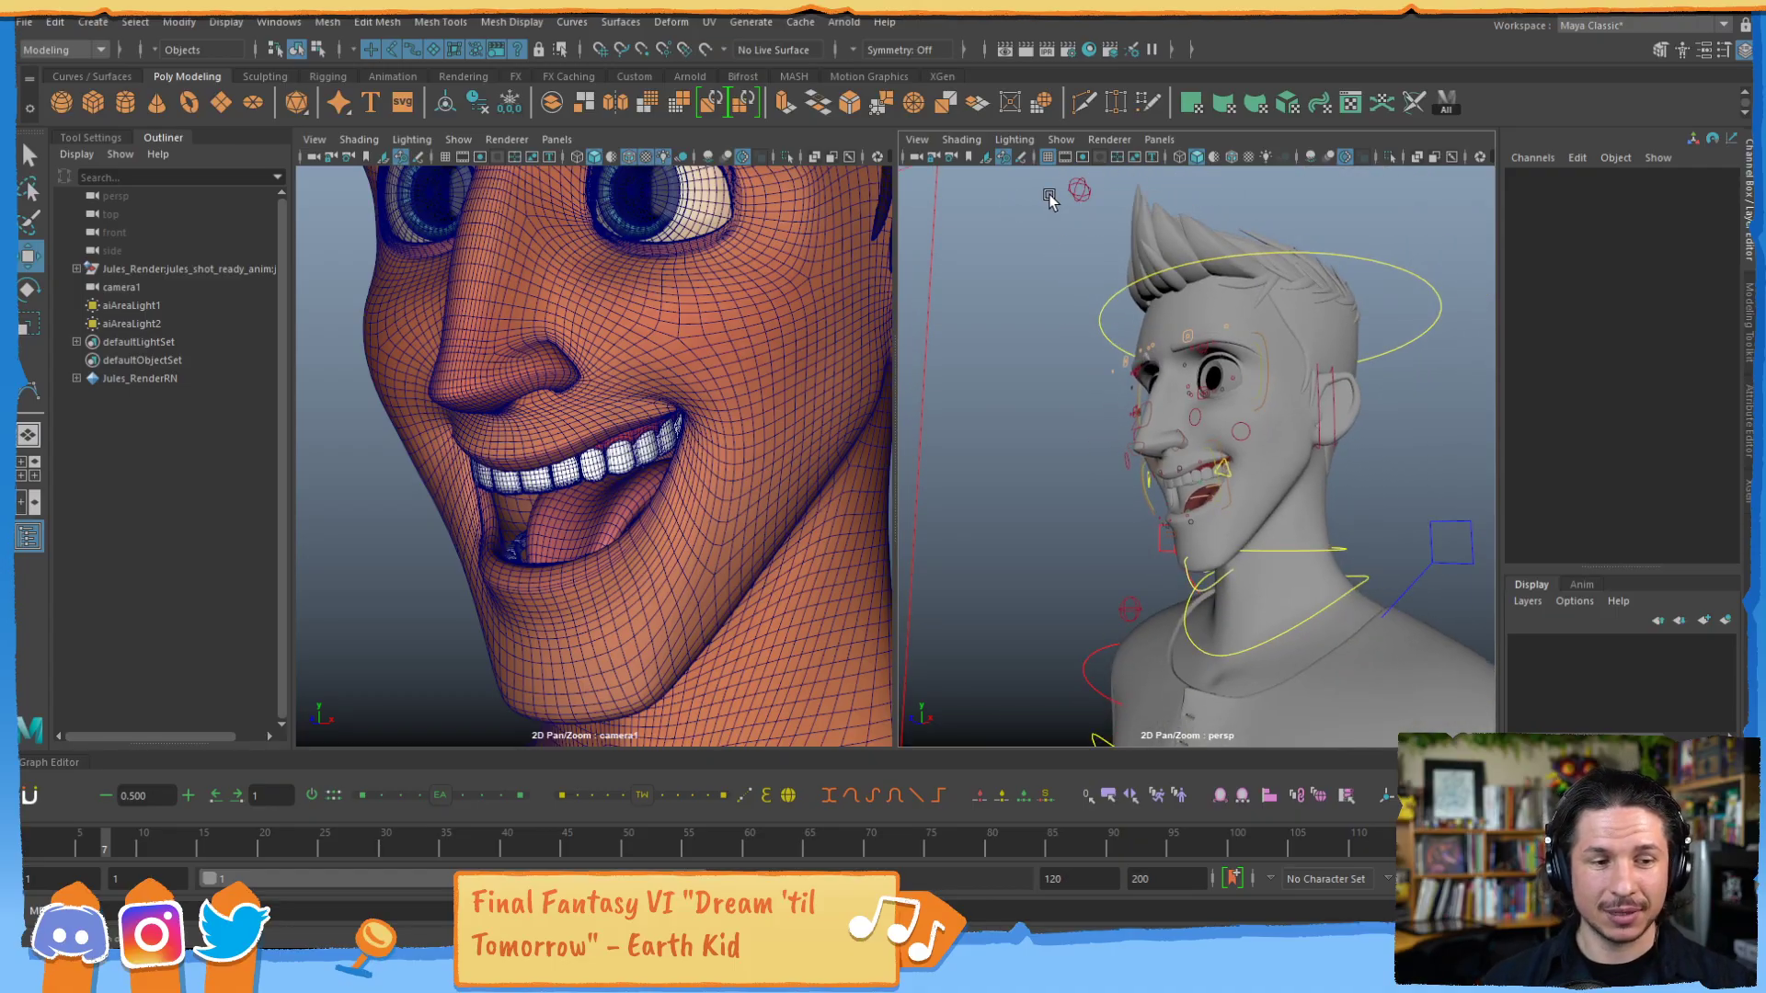
alt+drag(1196, 354, 1255, 368)
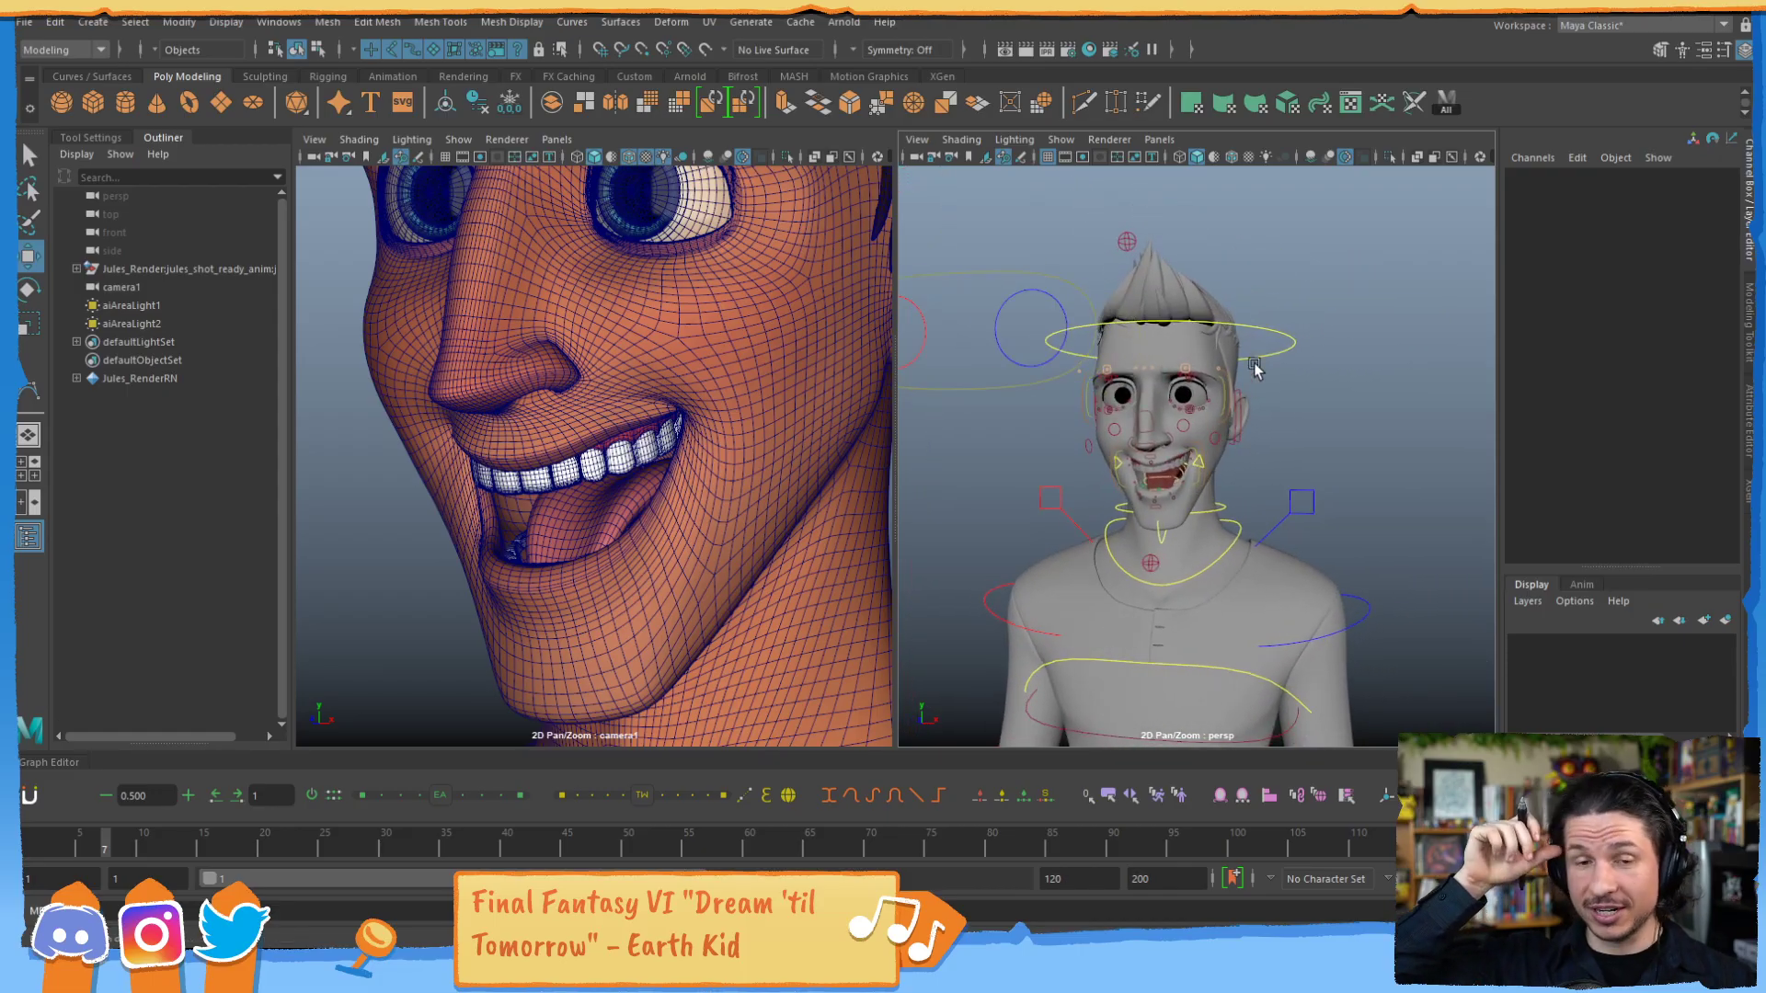